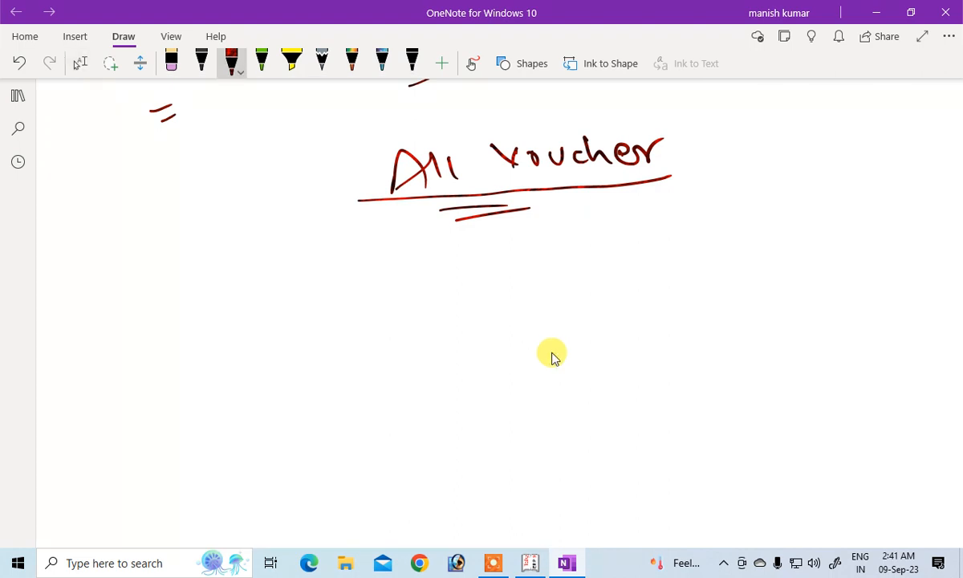
- Add underlines below the "All Voucher" heading and handwrite "Contra - F4" beneath it, with F4 underlined
{"action": "mouse_move", "coordinate": [342, 217]}
{"action": "left_mouse_down"}
{"action": "mouse_move", "coordinate": [518, 213]}
{"action": "mouse_move", "coordinate": [481, 232]}
{"action": "left_mouse_up"}
{"action": "mouse_move", "coordinate": [390, 256]}
{"action": "left_mouse_down"}
{"action": "mouse_move", "coordinate": [377, 261]}
{"action": "mouse_move", "coordinate": [393, 288]}
{"action": "mouse_move", "coordinate": [424, 279]}
{"action": "left_mouse_up"}
{"action": "mouse_move", "coordinate": [429, 281]}
{"action": "left_mouse_down"}
{"action": "mouse_move", "coordinate": [437, 273]}
{"action": "mouse_move", "coordinate": [468, 285]}
{"action": "left_mouse_up"}
{"action": "mouse_move", "coordinate": [452, 261]}
{"action": "left_mouse_down"}
{"action": "mouse_move", "coordinate": [480, 257]}
{"action": "mouse_move", "coordinate": [496, 269]}
{"action": "left_mouse_up"}
{"action": "mouse_move", "coordinate": [520, 271]}
{"action": "left_mouse_down"}
{"action": "mouse_move", "coordinate": [532, 282]}
{"action": "mouse_move", "coordinate": [587, 269]}
{"action": "left_mouse_up"}
{"action": "mouse_move", "coordinate": [642, 248]}
{"action": "left_mouse_down"}
{"action": "mouse_move", "coordinate": [645, 280]}
{"action": "mouse_move", "coordinate": [660, 235]}
{"action": "left_mouse_up"}
{"action": "left_click_drag", "start_coordinate": [642, 259], "coordinate": [684, 267]}
{"action": "left_click_drag", "start_coordinate": [634, 283], "coordinate": [703, 283]}
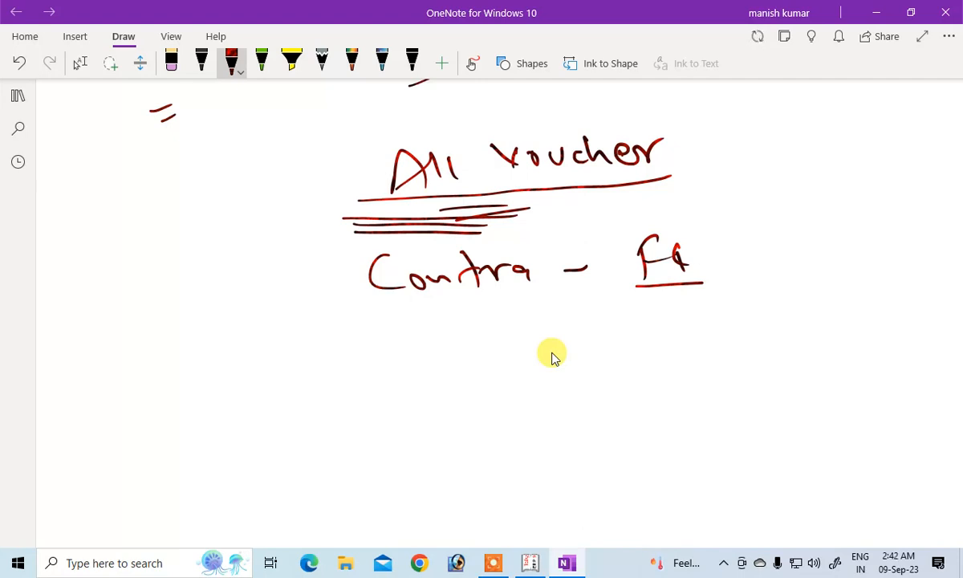
- Handwrite "Payment - F5" below the Contra line and underline F5
{"action": "left_click_drag", "start_coordinate": [384, 314], "coordinate": [383, 353]}
{"action": "mouse_move", "coordinate": [380, 321]}
{"action": "left_mouse_down"}
{"action": "mouse_move", "coordinate": [387, 332]}
{"action": "mouse_move", "coordinate": [421, 328]}
{"action": "left_mouse_up"}
{"action": "left_click_drag", "start_coordinate": [427, 318], "coordinate": [466, 324]}
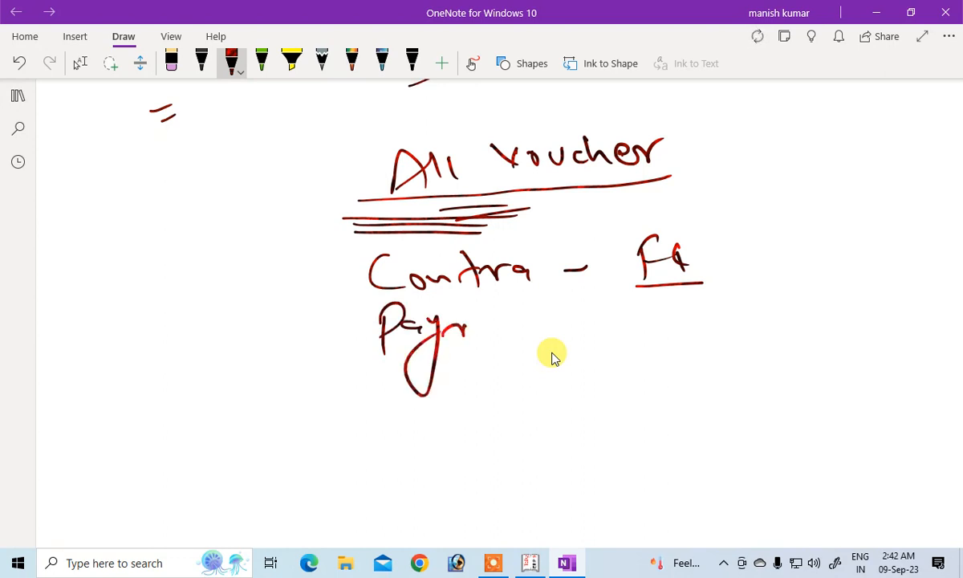
{"action": "mouse_move", "coordinate": [467, 325]}
{"action": "left_mouse_down"}
{"action": "mouse_move", "coordinate": [483, 338]}
{"action": "mouse_move", "coordinate": [521, 338]}
{"action": "left_mouse_up"}
{"action": "mouse_move", "coordinate": [529, 317]}
{"action": "left_mouse_down"}
{"action": "mouse_move", "coordinate": [527, 347]}
{"action": "mouse_move", "coordinate": [542, 321]}
{"action": "left_mouse_up"}
{"action": "mouse_move", "coordinate": [568, 330]}
{"action": "left_mouse_down"}
{"action": "mouse_move", "coordinate": [581, 325]}
{"action": "mouse_move", "coordinate": [621, 345]}
{"action": "left_mouse_up"}
{"action": "mouse_move", "coordinate": [622, 318]}
{"action": "left_mouse_down"}
{"action": "mouse_move", "coordinate": [637, 316]}
{"action": "mouse_move", "coordinate": [634, 329]}
{"action": "left_mouse_up"}
{"action": "left_click_drag", "start_coordinate": [665, 318], "coordinate": [652, 341]}
{"action": "left_click_drag", "start_coordinate": [607, 363], "coordinate": [674, 349]}
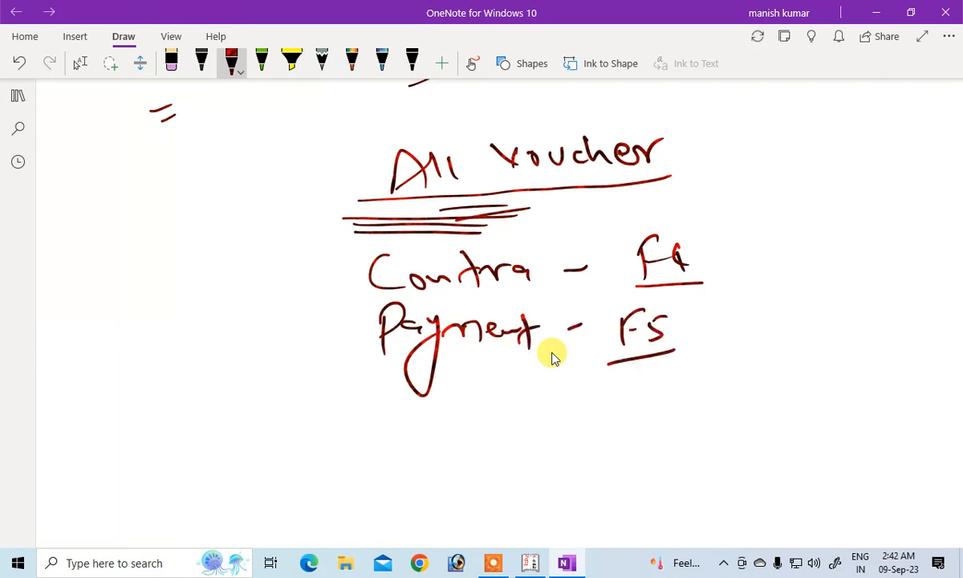
- Handwrite "Receipt - F6" below the Payment line and underline F6
{"action": "mouse_move", "coordinate": [378, 385]}
{"action": "left_mouse_down"}
{"action": "mouse_move", "coordinate": [378, 438]}
{"action": "mouse_move", "coordinate": [478, 406]}
{"action": "mouse_move", "coordinate": [483, 427]}
{"action": "mouse_move", "coordinate": [514, 393]}
{"action": "left_mouse_up"}
{"action": "left_click_drag", "start_coordinate": [536, 409], "coordinate": [555, 405]}
{"action": "mouse_move", "coordinate": [631, 390]}
{"action": "left_mouse_down"}
{"action": "mouse_move", "coordinate": [632, 422]}
{"action": "mouse_move", "coordinate": [652, 389]}
{"action": "left_mouse_up"}
{"action": "left_click_drag", "start_coordinate": [633, 405], "coordinate": [659, 411]}
{"action": "left_click_drag", "start_coordinate": [618, 438], "coordinate": [681, 426]}
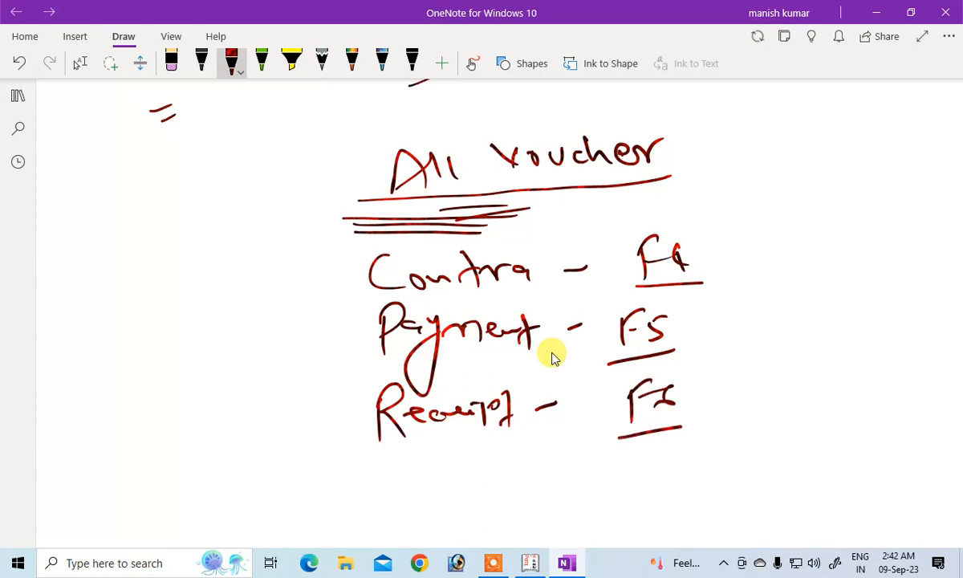
- Handwrite "Journal - F7" and "Sales - F8" as the next two voucher lines
{"action": "mouse_move", "coordinate": [401, 457]}
{"action": "left_mouse_down"}
{"action": "mouse_move", "coordinate": [373, 469]}
{"action": "mouse_move", "coordinate": [410, 454]}
{"action": "mouse_move", "coordinate": [504, 457]}
{"action": "mouse_move", "coordinate": [515, 484]}
{"action": "left_mouse_up"}
{"action": "left_click_drag", "start_coordinate": [549, 463], "coordinate": [555, 463]}
{"action": "mouse_move", "coordinate": [633, 449]}
{"action": "left_mouse_down"}
{"action": "mouse_move", "coordinate": [634, 480]}
{"action": "mouse_move", "coordinate": [652, 448]}
{"action": "left_mouse_up"}
{"action": "mouse_move", "coordinate": [654, 453]}
{"action": "left_mouse_down"}
{"action": "mouse_move", "coordinate": [659, 480]}
{"action": "mouse_move", "coordinate": [680, 459]}
{"action": "left_mouse_up"}
{"action": "mouse_move", "coordinate": [425, 488]}
{"action": "left_mouse_down"}
{"action": "mouse_move", "coordinate": [416, 507]}
{"action": "mouse_move", "coordinate": [593, 498]}
{"action": "mouse_move", "coordinate": [630, 517]}
{"action": "mouse_move", "coordinate": [643, 491]}
{"action": "left_mouse_up"}
{"action": "left_click_drag", "start_coordinate": [664, 492], "coordinate": [655, 514]}
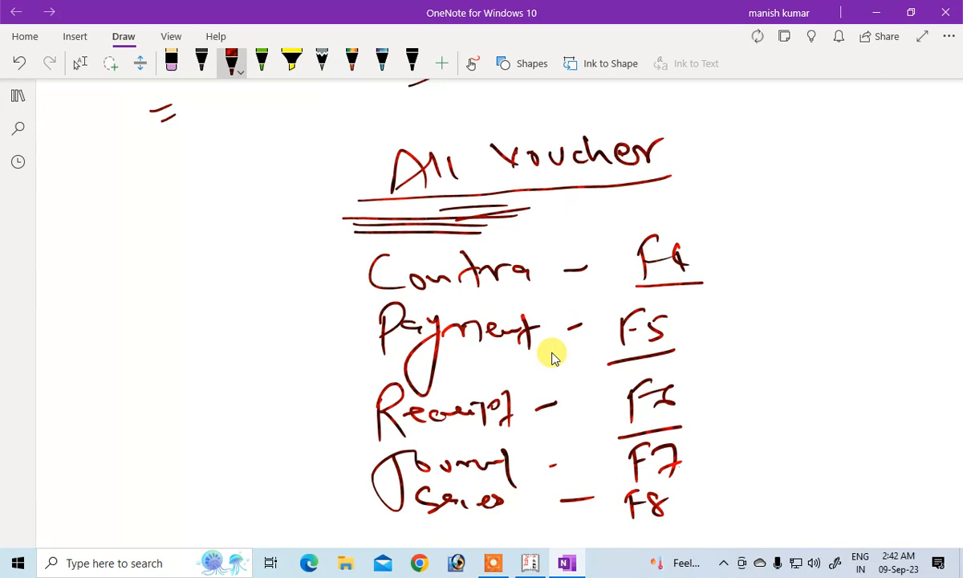
- Handwrite "Purchase - F9" below the Sales line and underline F9
{"action": "scroll", "coordinate": [552, 355], "scroll_direction": "down", "scroll_amount": 3}
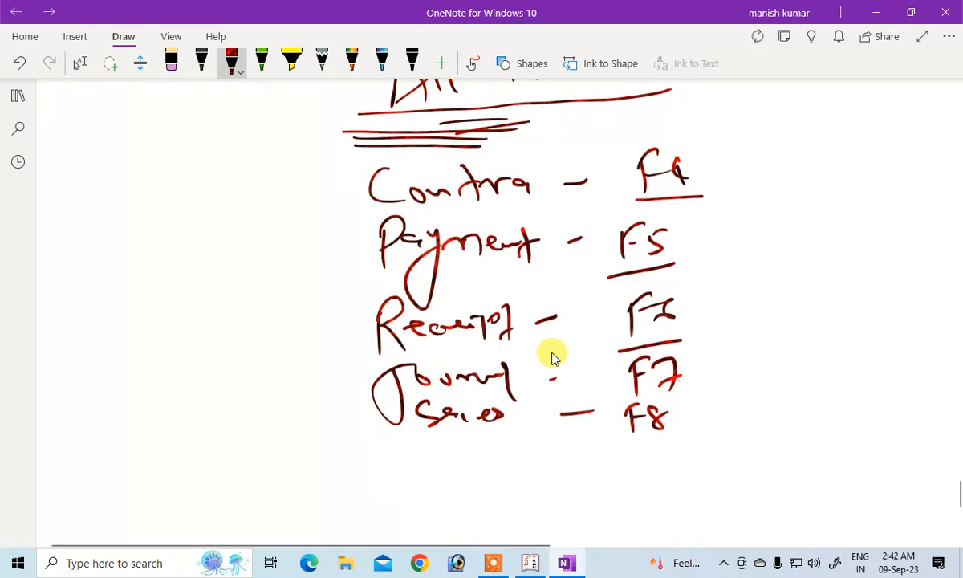
{"action": "mouse_move", "coordinate": [401, 439]}
{"action": "left_mouse_down"}
{"action": "mouse_move", "coordinate": [406, 482]}
{"action": "mouse_move", "coordinate": [402, 458]}
{"action": "mouse_move", "coordinate": [554, 441]}
{"action": "left_mouse_up"}
{"action": "left_click", "coordinate": [416, 456]}
{"action": "left_click", "coordinate": [81, 63]}
{"action": "left_click_drag", "start_coordinate": [562, 444], "coordinate": [578, 442]}
{"action": "left_click_drag", "start_coordinate": [635, 454], "coordinate": [639, 484]}
{"action": "mouse_move", "coordinate": [633, 456]}
{"action": "left_mouse_down"}
{"action": "mouse_move", "coordinate": [651, 444]}
{"action": "mouse_move", "coordinate": [656, 458]}
{"action": "left_mouse_up"}
{"action": "left_click_drag", "start_coordinate": [671, 450], "coordinate": [672, 475]}
{"action": "left_click_drag", "start_coordinate": [646, 490], "coordinate": [684, 483]}
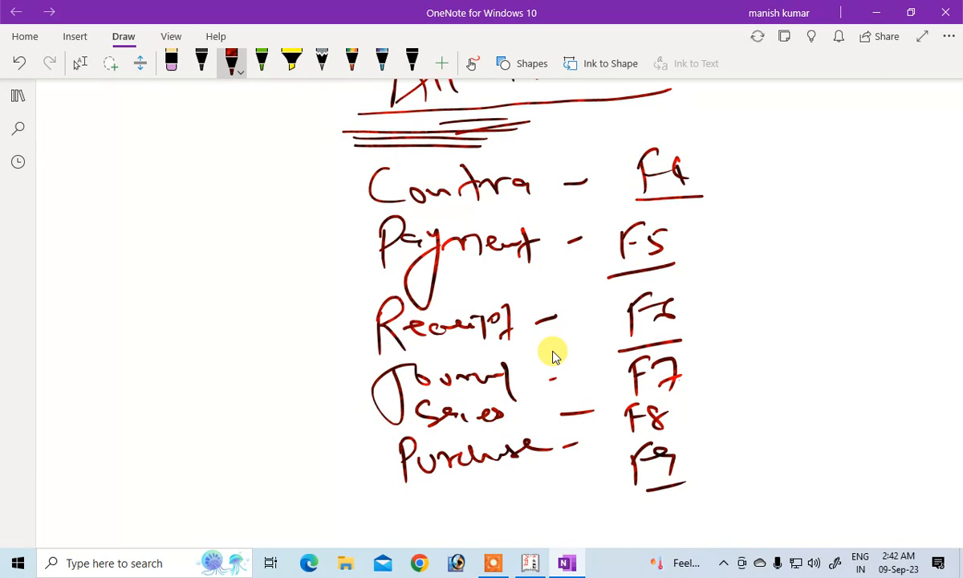
- Draw a tick mark beside each voucher shortcut from F4 to F9, and add arrows after the F8 and F9 ticks
{"action": "left_click_drag", "start_coordinate": [709, 200], "coordinate": [757, 186]}
{"action": "left_click_drag", "start_coordinate": [707, 246], "coordinate": [755, 239]}
{"action": "left_click_drag", "start_coordinate": [698, 304], "coordinate": [743, 304]}
{"action": "left_click_drag", "start_coordinate": [700, 380], "coordinate": [744, 370]}
{"action": "left_click_drag", "start_coordinate": [706, 423], "coordinate": [748, 416]}
{"action": "left_click_drag", "start_coordinate": [714, 459], "coordinate": [759, 446]}
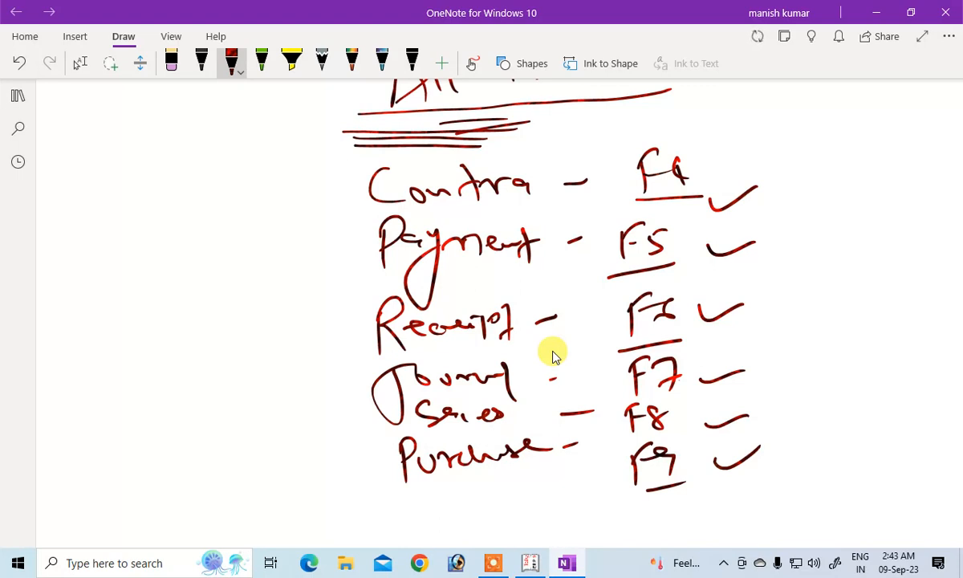
{"action": "mouse_move", "coordinate": [755, 414]}
{"action": "left_mouse_down"}
{"action": "mouse_move", "coordinate": [777, 412]}
{"action": "mouse_move", "coordinate": [785, 453]}
{"action": "left_mouse_up"}
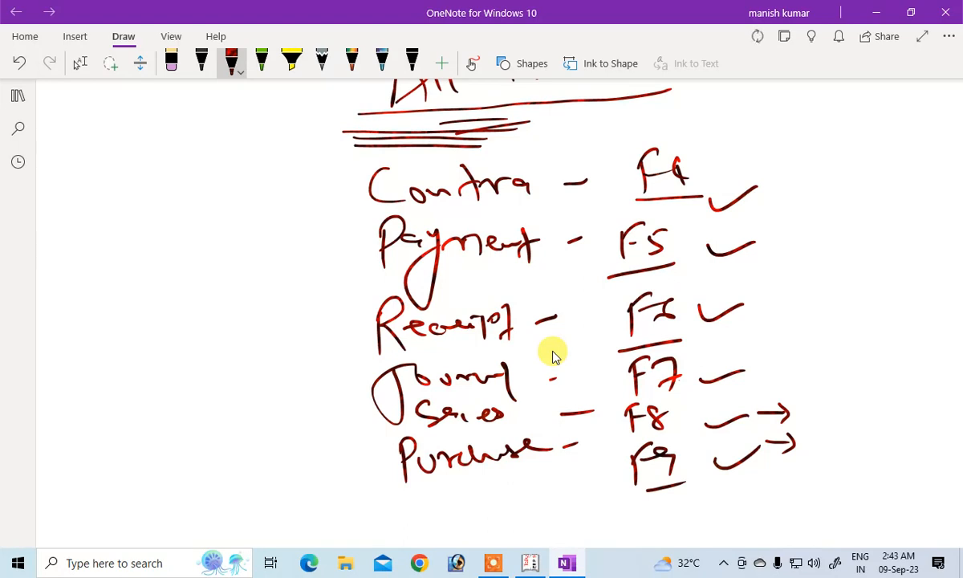
- Write a circled 1 beside each of the Contra, Payment, Receipt and Journal ticks
{"action": "mouse_move", "coordinate": [776, 169]}
{"action": "left_mouse_down"}
{"action": "mouse_move", "coordinate": [779, 189]}
{"action": "mouse_move", "coordinate": [780, 163]}
{"action": "left_mouse_up"}
{"action": "left_click_drag", "start_coordinate": [771, 233], "coordinate": [774, 250]}
{"action": "mouse_move", "coordinate": [775, 226]}
{"action": "left_mouse_down"}
{"action": "mouse_move", "coordinate": [764, 249]}
{"action": "mouse_move", "coordinate": [776, 226]}
{"action": "left_mouse_up"}
{"action": "mouse_move", "coordinate": [772, 298]}
{"action": "left_mouse_down"}
{"action": "mouse_move", "coordinate": [775, 318]}
{"action": "mouse_move", "coordinate": [772, 289]}
{"action": "left_mouse_up"}
{"action": "mouse_move", "coordinate": [772, 344]}
{"action": "left_mouse_down"}
{"action": "mouse_move", "coordinate": [775, 363]}
{"action": "mouse_move", "coordinate": [771, 334]}
{"action": "left_mouse_up"}
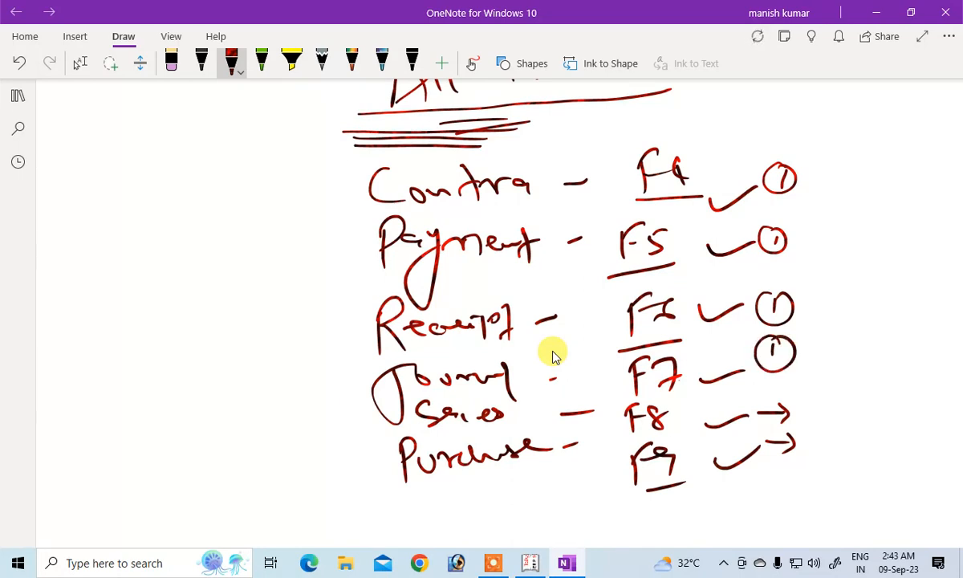
- Write a circled number followed by an underlined "A/c" after the arrows on the Sales and Purchase lines
{"action": "mouse_move", "coordinate": [809, 396]}
{"action": "left_mouse_down"}
{"action": "mouse_move", "coordinate": [820, 406]}
{"action": "mouse_move", "coordinate": [810, 417]}
{"action": "mouse_move", "coordinate": [813, 389]}
{"action": "left_mouse_up"}
{"action": "left_click_drag", "start_coordinate": [824, 433], "coordinate": [825, 454]}
{"action": "left_click_drag", "start_coordinate": [830, 428], "coordinate": [826, 430]}
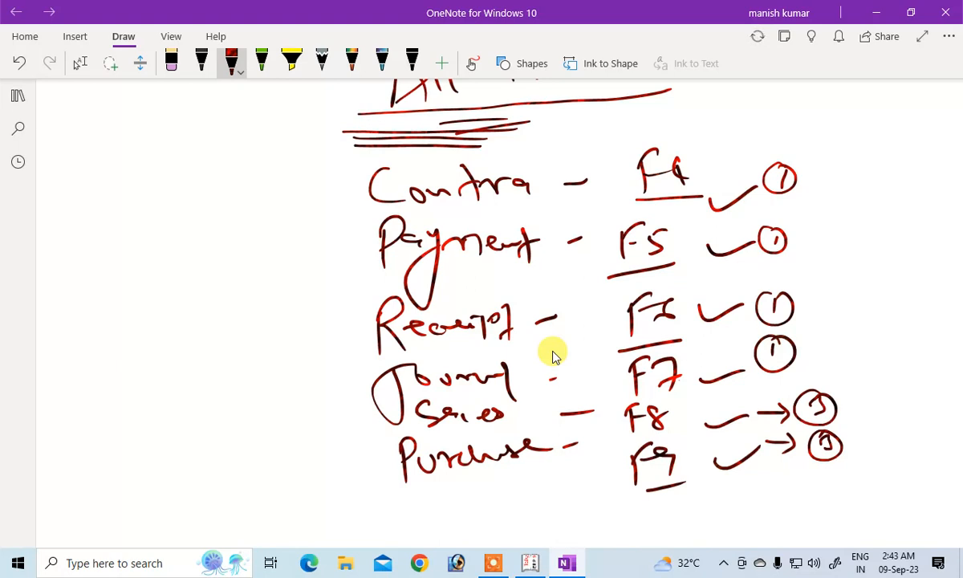
{"action": "mouse_move", "coordinate": [838, 412]}
{"action": "left_mouse_down"}
{"action": "mouse_move", "coordinate": [848, 390]}
{"action": "mouse_move", "coordinate": [857, 409]}
{"action": "mouse_move", "coordinate": [872, 394]}
{"action": "left_mouse_up"}
{"action": "left_click_drag", "start_coordinate": [844, 454], "coordinate": [868, 436]}
{"action": "left_click_drag", "start_coordinate": [877, 439], "coordinate": [879, 455]}
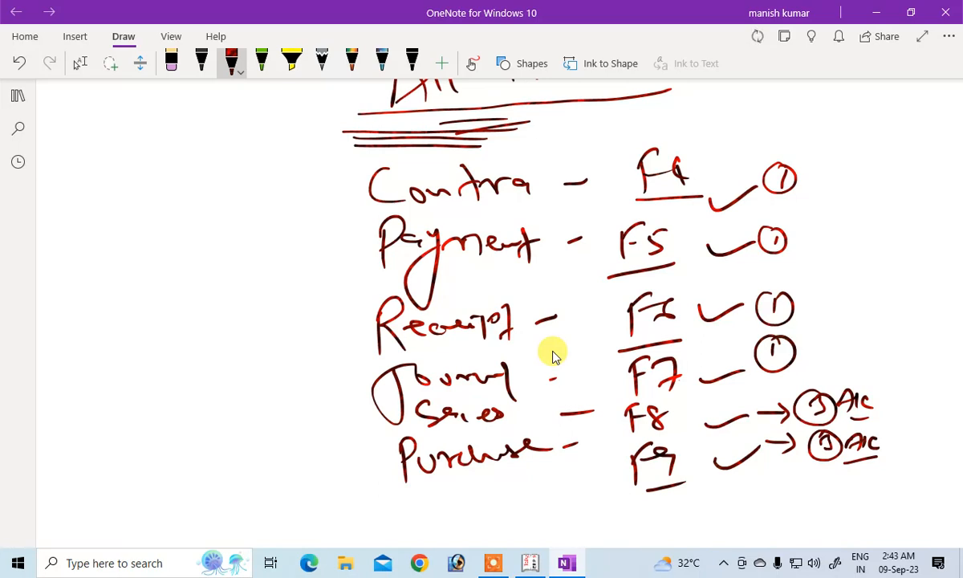
- Draw a long downward arrow alongside the circled 1s, from the Contra line to the Journal line
{"action": "left_click_drag", "start_coordinate": [829, 181], "coordinate": [830, 376]}
{"action": "left_click_drag", "start_coordinate": [830, 376], "coordinate": [842, 364]}
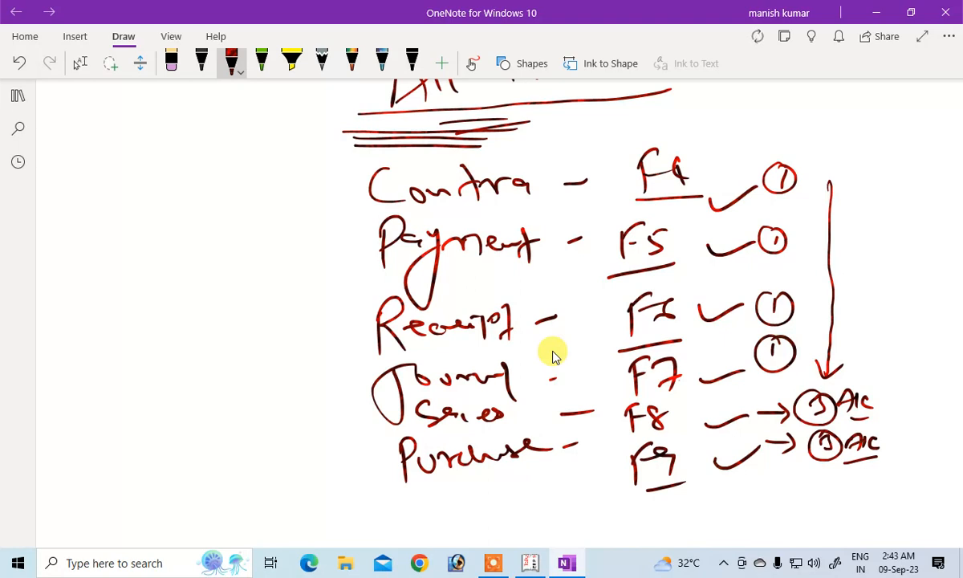
{"action": "left_click", "coordinate": [79, 63]}
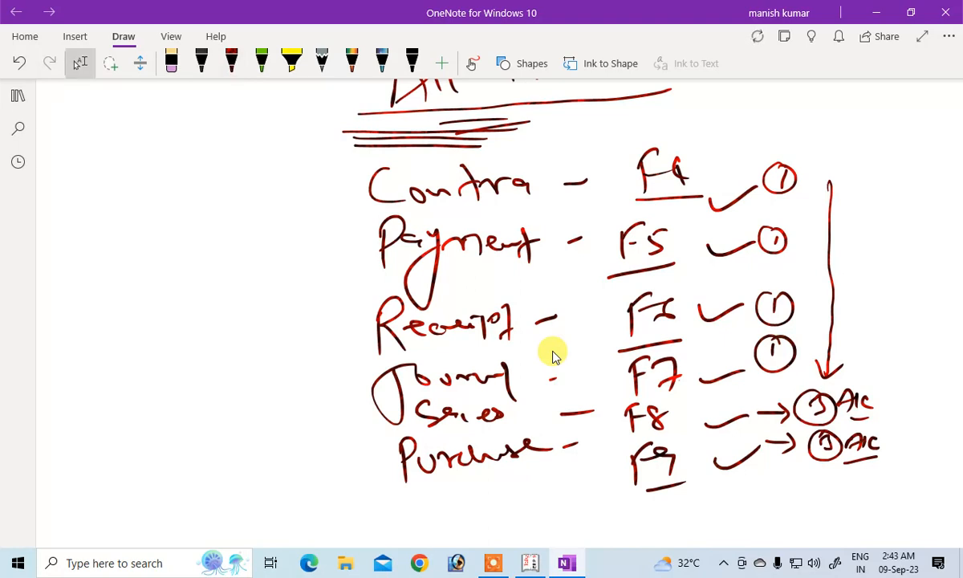
- In the blank area below the voucher list, handwrite "Q." and a circled "Bank" with an arrow down to a circled "A/c"
{"action": "scroll", "coordinate": [554, 353], "scroll_direction": "down", "scroll_amount": 5}
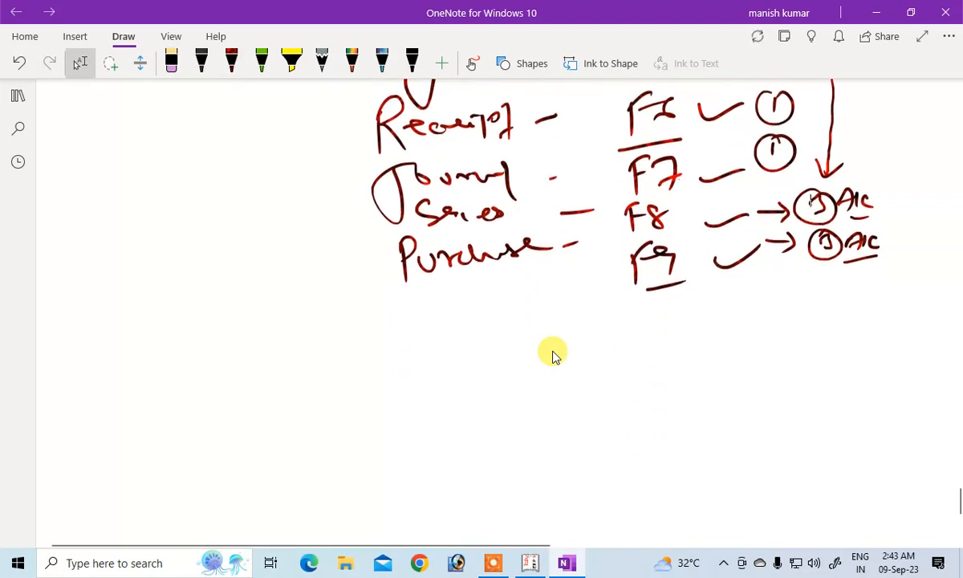
{"action": "scroll", "coordinate": [554, 353], "scroll_direction": "down", "scroll_amount": 2}
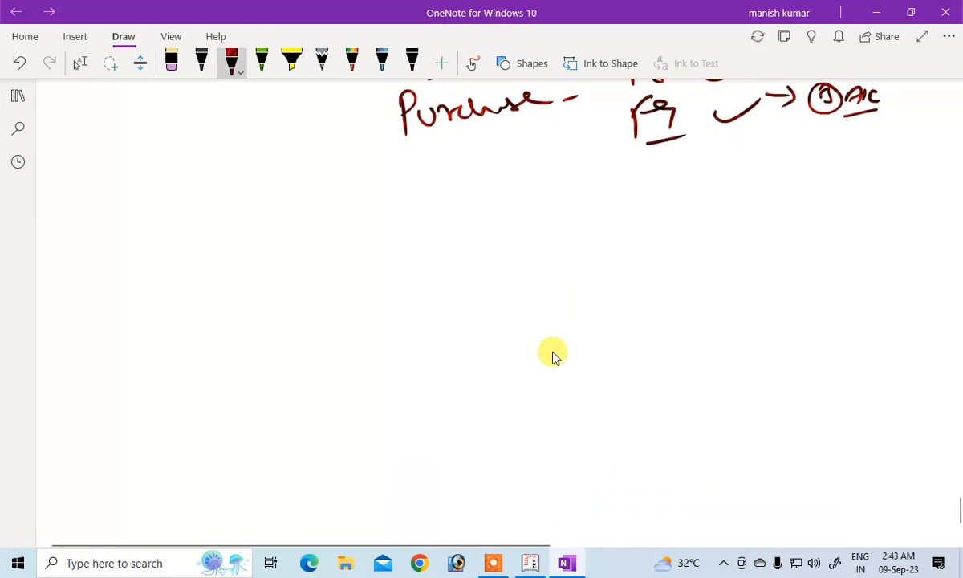
{"action": "left_click_drag", "start_coordinate": [178, 171], "coordinate": [191, 218]}
{"action": "left_click", "coordinate": [205, 221]}
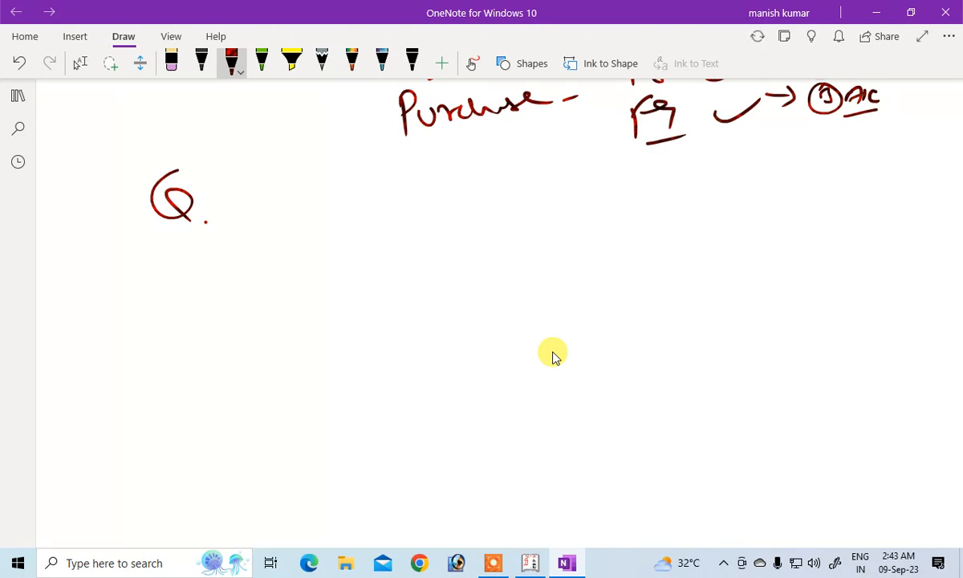
{"action": "mouse_move", "coordinate": [357, 183]}
{"action": "left_mouse_down"}
{"action": "mouse_move", "coordinate": [357, 216]}
{"action": "mouse_move", "coordinate": [405, 197]}
{"action": "mouse_move", "coordinate": [440, 202]}
{"action": "left_mouse_up"}
{"action": "left_click", "coordinate": [444, 182]}
{"action": "left_click_drag", "start_coordinate": [419, 169], "coordinate": [419, 192]}
{"action": "left_click_drag", "start_coordinate": [432, 179], "coordinate": [431, 201]}
{"action": "left_click_drag", "start_coordinate": [363, 222], "coordinate": [457, 210]}
{"action": "mouse_move", "coordinate": [463, 164]}
{"action": "left_mouse_down"}
{"action": "mouse_move", "coordinate": [377, 229]}
{"action": "mouse_move", "coordinate": [482, 173]}
{"action": "left_mouse_up"}
{"action": "mouse_move", "coordinate": [426, 228]}
{"action": "left_mouse_down"}
{"action": "mouse_move", "coordinate": [426, 253]}
{"action": "mouse_move", "coordinate": [438, 240]}
{"action": "left_mouse_up"}
{"action": "left_click_drag", "start_coordinate": [425, 280], "coordinate": [437, 259]}
{"action": "left_click_drag", "start_coordinate": [437, 259], "coordinate": [443, 281]}
{"action": "mouse_move", "coordinate": [423, 272]}
{"action": "left_mouse_down"}
{"action": "mouse_move", "coordinate": [448, 269]}
{"action": "mouse_move", "coordinate": [456, 280]}
{"action": "mouse_move", "coordinate": [461, 254]}
{"action": "left_mouse_up"}
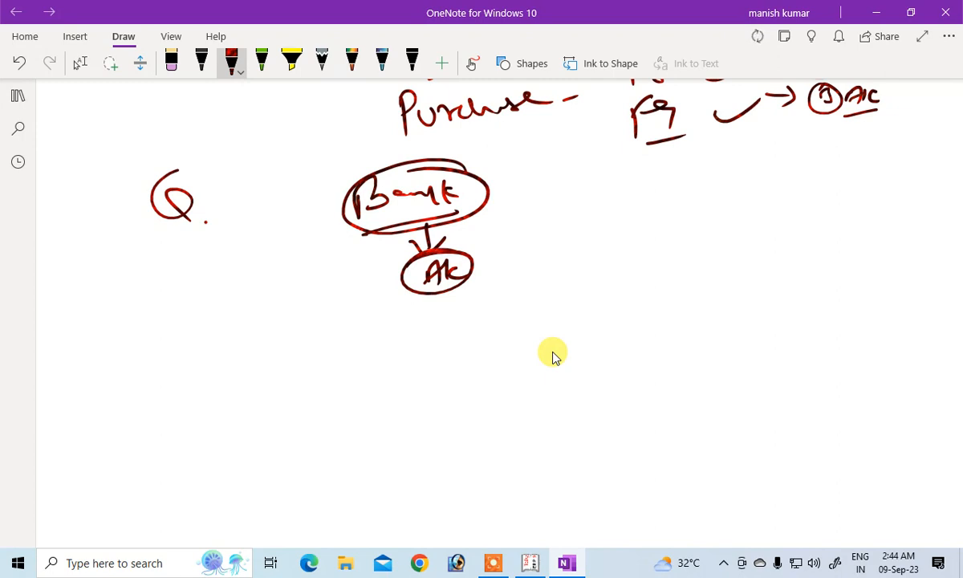
- Handwrite "Contra" beside the circled Bank and underline it
{"action": "mouse_move", "coordinate": [536, 207]}
{"action": "left_mouse_down"}
{"action": "mouse_move", "coordinate": [515, 210]}
{"action": "mouse_move", "coordinate": [536, 239]}
{"action": "left_mouse_up"}
{"action": "mouse_move", "coordinate": [531, 226]}
{"action": "left_mouse_down"}
{"action": "mouse_move", "coordinate": [560, 227]}
{"action": "mouse_move", "coordinate": [571, 244]}
{"action": "left_mouse_up"}
{"action": "mouse_move", "coordinate": [584, 235]}
{"action": "left_mouse_down"}
{"action": "mouse_move", "coordinate": [643, 227]}
{"action": "mouse_move", "coordinate": [645, 235]}
{"action": "left_mouse_up"}
{"action": "left_click_drag", "start_coordinate": [537, 260], "coordinate": [644, 254]}
{"action": "mouse_move", "coordinate": [642, 215]}
{"action": "left_mouse_down"}
{"action": "mouse_move", "coordinate": [642, 233]}
{"action": "mouse_move", "coordinate": [662, 246]}
{"action": "left_mouse_up"}
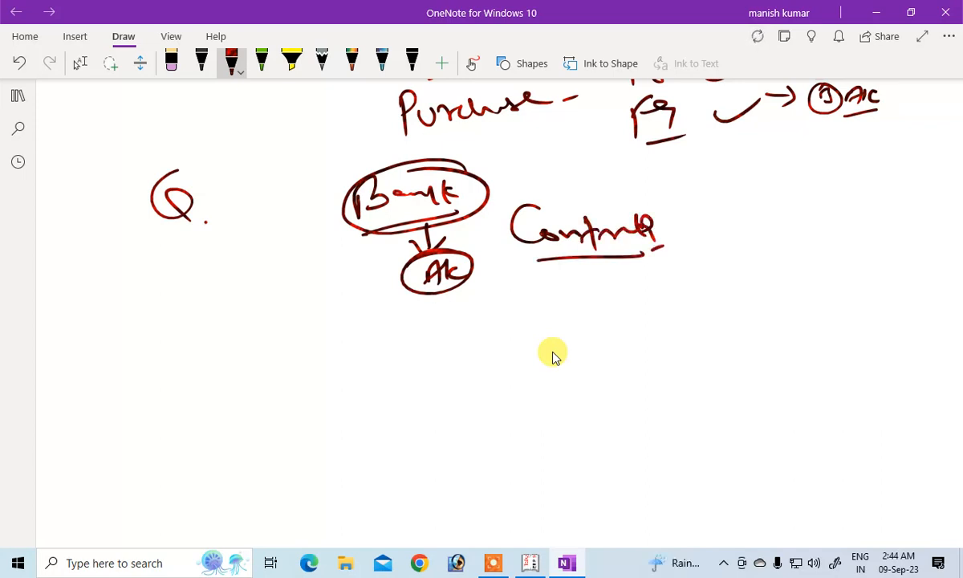
- Handwrite "Deposited" and "Withdrawal" below Contra, with a short note beside Deposited
{"action": "mouse_move", "coordinate": [541, 281]}
{"action": "left_mouse_down"}
{"action": "mouse_move", "coordinate": [610, 331]}
{"action": "mouse_move", "coordinate": [635, 295]}
{"action": "mouse_move", "coordinate": [652, 317]}
{"action": "mouse_move", "coordinate": [698, 282]}
{"action": "left_mouse_up"}
{"action": "left_click_drag", "start_coordinate": [681, 331], "coordinate": [711, 320]}
{"action": "mouse_move", "coordinate": [554, 359]}
{"action": "left_mouse_down"}
{"action": "mouse_move", "coordinate": [571, 377]}
{"action": "mouse_move", "coordinate": [595, 360]}
{"action": "mouse_move", "coordinate": [618, 379]}
{"action": "mouse_move", "coordinate": [686, 361]}
{"action": "left_mouse_up"}
{"action": "mouse_move", "coordinate": [636, 318]}
{"action": "left_mouse_down"}
{"action": "mouse_move", "coordinate": [646, 344]}
{"action": "mouse_move", "coordinate": [688, 325]}
{"action": "mouse_move", "coordinate": [766, 343]}
{"action": "left_mouse_up"}
{"action": "mouse_move", "coordinate": [776, 282]}
{"action": "left_mouse_down"}
{"action": "mouse_move", "coordinate": [814, 279]}
{"action": "mouse_move", "coordinate": [791, 310]}
{"action": "mouse_move", "coordinate": [863, 298]}
{"action": "left_mouse_up"}
{"action": "left_click_drag", "start_coordinate": [866, 292], "coordinate": [867, 299]}
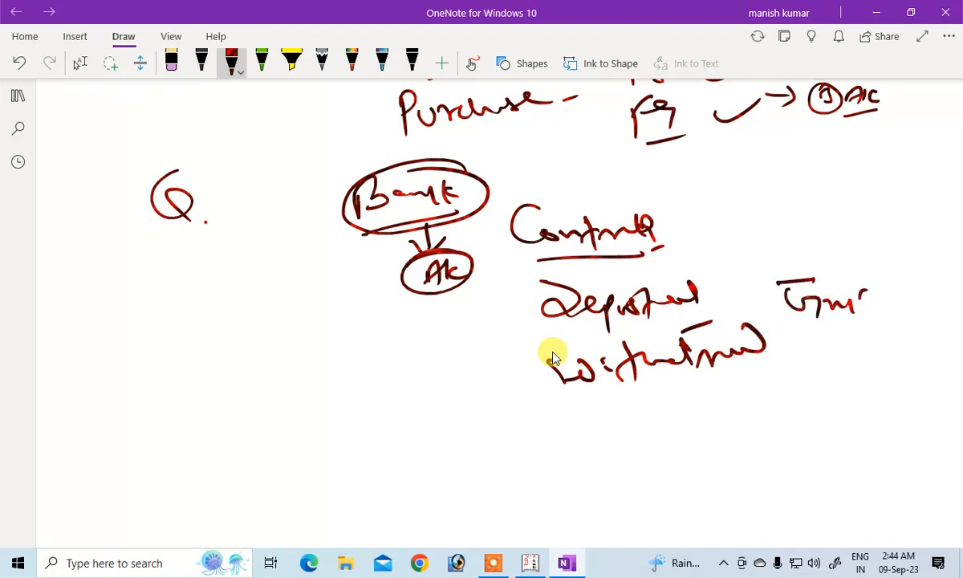
- Add a note beside Withdrawal, mark parts of both words, and handwrite "Transfer - 1 - 2" below with both numbers circled
{"action": "mouse_move", "coordinate": [795, 341]}
{"action": "left_mouse_down"}
{"action": "mouse_move", "coordinate": [795, 379]}
{"action": "mouse_move", "coordinate": [820, 337]}
{"action": "mouse_move", "coordinate": [842, 357]}
{"action": "mouse_move", "coordinate": [867, 345]}
{"action": "mouse_move", "coordinate": [867, 393]}
{"action": "left_mouse_up"}
{"action": "left_click_drag", "start_coordinate": [654, 328], "coordinate": [681, 318]}
{"action": "left_click_drag", "start_coordinate": [642, 393], "coordinate": [669, 385]}
{"action": "mouse_move", "coordinate": [561, 417]}
{"action": "left_mouse_down"}
{"action": "mouse_move", "coordinate": [558, 468]}
{"action": "mouse_move", "coordinate": [597, 413]}
{"action": "mouse_move", "coordinate": [634, 415]}
{"action": "left_mouse_up"}
{"action": "mouse_move", "coordinate": [686, 393]}
{"action": "left_mouse_down"}
{"action": "mouse_move", "coordinate": [692, 440]}
{"action": "mouse_move", "coordinate": [710, 425]}
{"action": "mouse_move", "coordinate": [746, 424]}
{"action": "left_mouse_up"}
{"action": "left_click_drag", "start_coordinate": [752, 419], "coordinate": [763, 415]}
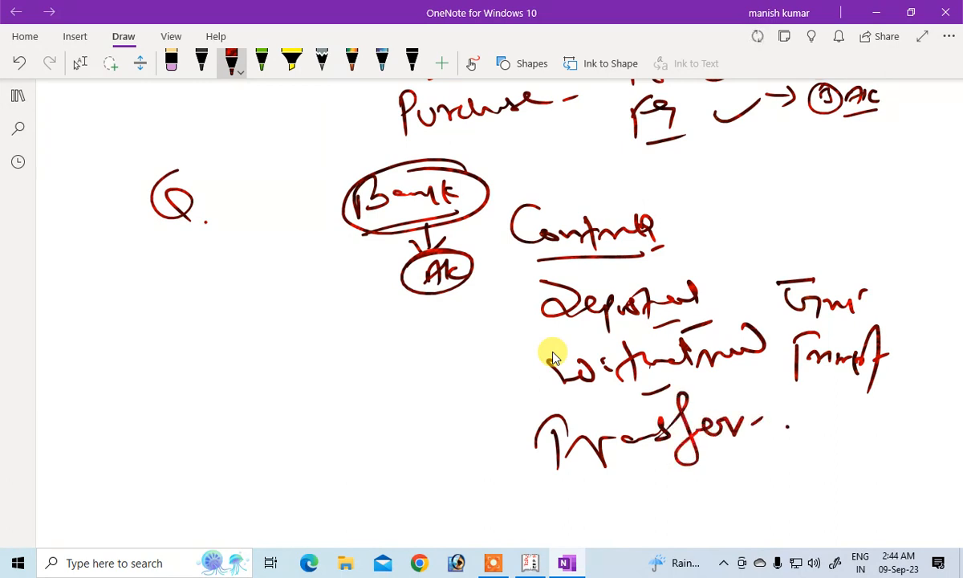
{"action": "mouse_move", "coordinate": [785, 413]}
{"action": "left_mouse_down"}
{"action": "mouse_move", "coordinate": [780, 454]}
{"action": "mouse_move", "coordinate": [802, 417]}
{"action": "left_mouse_up"}
{"action": "left_click_drag", "start_coordinate": [789, 421], "coordinate": [789, 446]}
{"action": "mouse_move", "coordinate": [832, 435]}
{"action": "left_mouse_down"}
{"action": "mouse_move", "coordinate": [875, 438]}
{"action": "mouse_move", "coordinate": [866, 410]}
{"action": "left_mouse_up"}
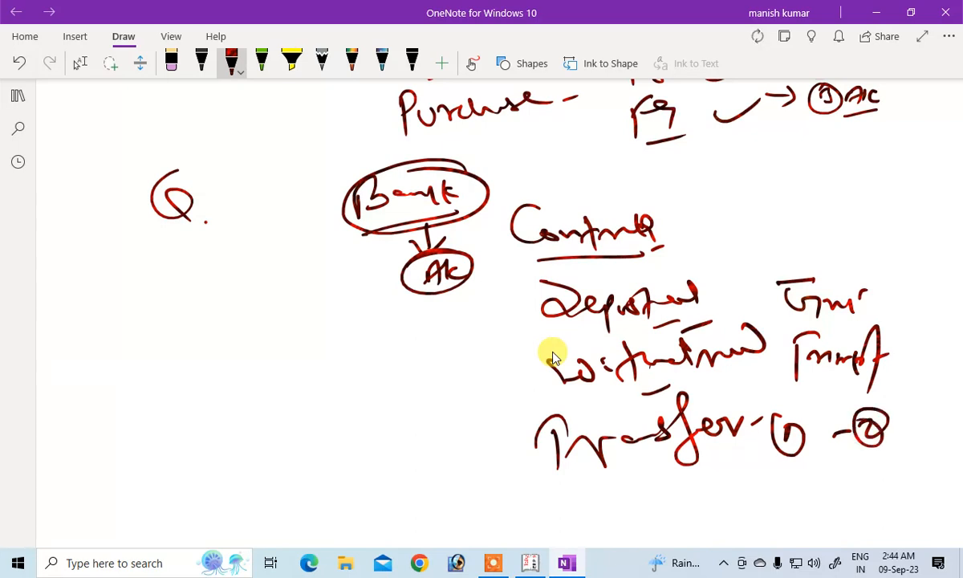
- Circle the word Contra above the transaction types and write a circled, underlined "F4" beside it
{"action": "mouse_move", "coordinate": [638, 175]}
{"action": "left_mouse_down"}
{"action": "mouse_move", "coordinate": [469, 210]}
{"action": "mouse_move", "coordinate": [639, 258]}
{"action": "mouse_move", "coordinate": [680, 193]}
{"action": "left_mouse_up"}
{"action": "mouse_move", "coordinate": [763, 210]}
{"action": "left_mouse_down"}
{"action": "mouse_move", "coordinate": [762, 232]}
{"action": "mouse_move", "coordinate": [764, 211]}
{"action": "mouse_move", "coordinate": [792, 241]}
{"action": "left_mouse_up"}
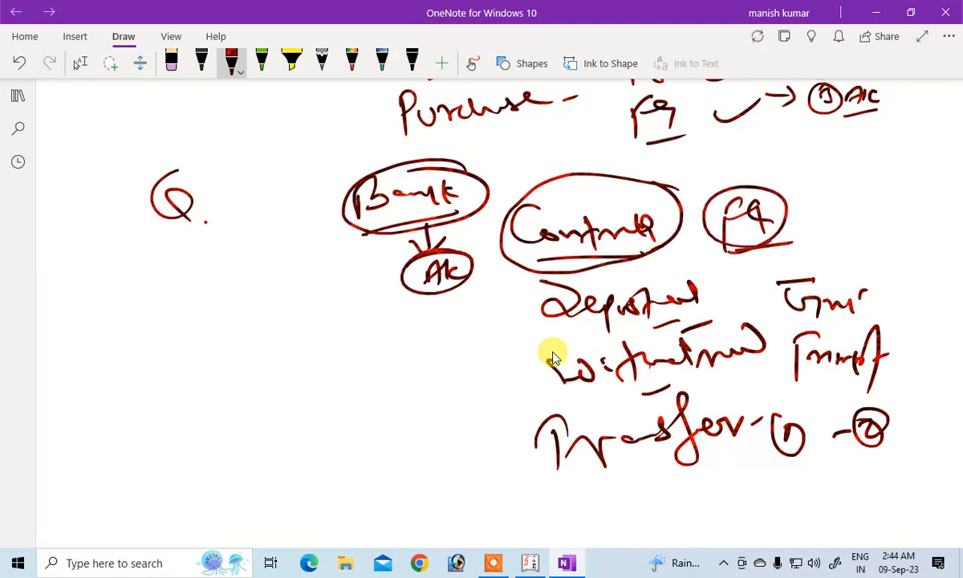
{"action": "key", "text": "Escape"}
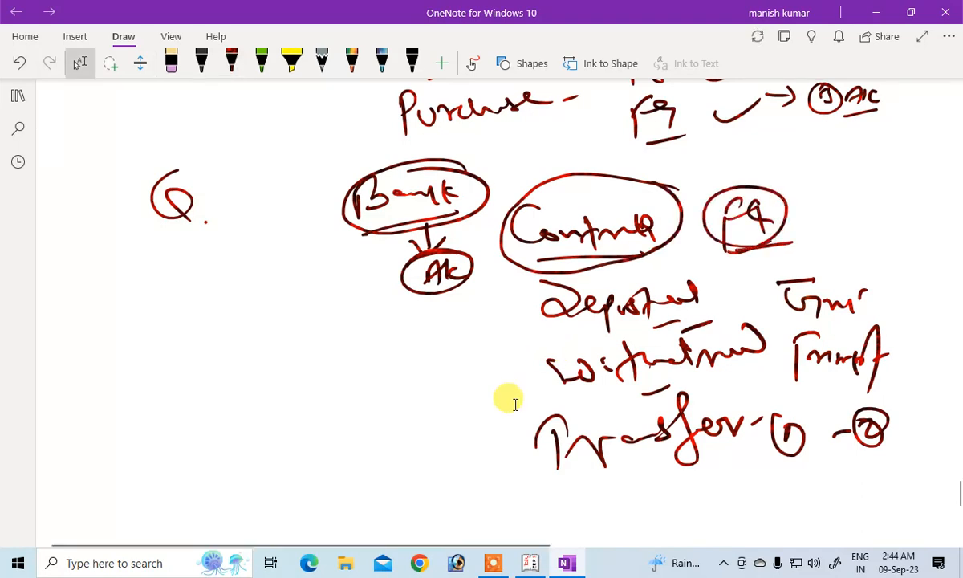
- Below the Transfer line, handwrite the question "Q. Cash Deposited into Bank 2000/-" and underline the amount and "into"
{"action": "scroll", "coordinate": [452, 449], "scroll_direction": "down", "scroll_amount": 6}
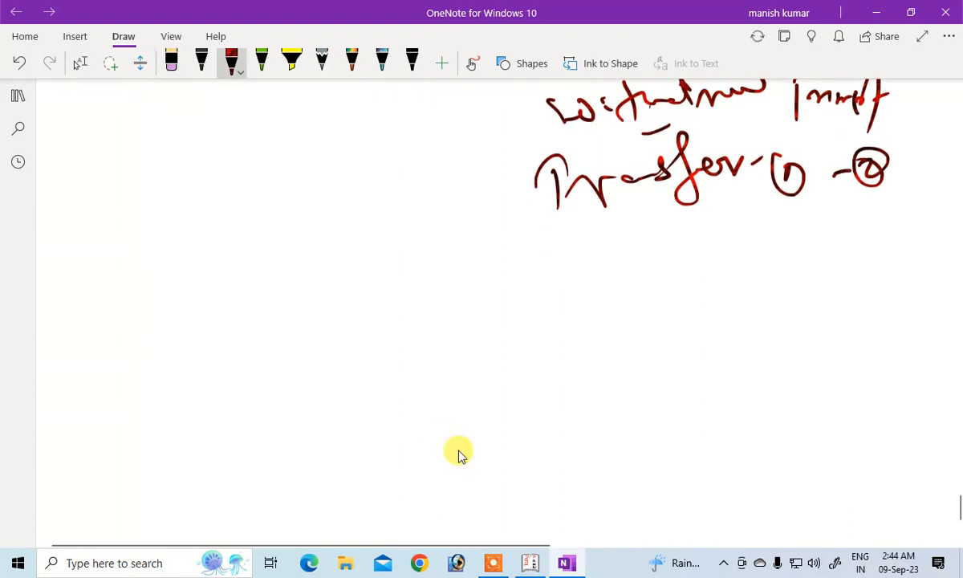
{"action": "mouse_move", "coordinate": [144, 202]}
{"action": "left_mouse_down"}
{"action": "mouse_move", "coordinate": [152, 227]}
{"action": "mouse_move", "coordinate": [144, 255]}
{"action": "left_mouse_up"}
{"action": "left_click", "coordinate": [155, 250]}
{"action": "left_click_drag", "start_coordinate": [203, 221], "coordinate": [280, 243]}
{"action": "left_click_drag", "start_coordinate": [294, 205], "coordinate": [307, 233]}
{"action": "left_click_drag", "start_coordinate": [348, 230], "coordinate": [368, 233]}
{"action": "mouse_move", "coordinate": [369, 224]}
{"action": "left_mouse_down"}
{"action": "mouse_move", "coordinate": [371, 257]}
{"action": "mouse_move", "coordinate": [399, 231]}
{"action": "mouse_move", "coordinate": [389, 244]}
{"action": "left_mouse_up"}
{"action": "left_click_drag", "start_coordinate": [407, 234], "coordinate": [410, 247]}
{"action": "left_click", "coordinate": [398, 213]}
{"action": "left_click_drag", "start_coordinate": [410, 211], "coordinate": [425, 240]}
{"action": "left_click_drag", "start_coordinate": [417, 233], "coordinate": [452, 235]}
{"action": "mouse_move", "coordinate": [462, 228]}
{"action": "left_mouse_down"}
{"action": "mouse_move", "coordinate": [472, 242]}
{"action": "mouse_move", "coordinate": [490, 239]}
{"action": "left_mouse_up"}
{"action": "mouse_move", "coordinate": [495, 237]}
{"action": "left_mouse_down"}
{"action": "mouse_move", "coordinate": [506, 228]}
{"action": "mouse_move", "coordinate": [515, 238]}
{"action": "left_mouse_up"}
{"action": "left_click", "coordinate": [486, 213]}
{"action": "mouse_move", "coordinate": [522, 211]}
{"action": "left_mouse_down"}
{"action": "mouse_move", "coordinate": [527, 251]}
{"action": "mouse_move", "coordinate": [541, 237]}
{"action": "left_mouse_up"}
{"action": "left_click_drag", "start_coordinate": [584, 236], "coordinate": [566, 245]}
{"action": "mouse_move", "coordinate": [601, 230]}
{"action": "left_mouse_down"}
{"action": "mouse_move", "coordinate": [606, 240]}
{"action": "mouse_move", "coordinate": [627, 238]}
{"action": "left_mouse_up"}
{"action": "mouse_move", "coordinate": [633, 221]}
{"action": "left_mouse_down"}
{"action": "mouse_move", "coordinate": [632, 239]}
{"action": "mouse_move", "coordinate": [690, 237]}
{"action": "mouse_move", "coordinate": [698, 228]}
{"action": "left_mouse_up"}
{"action": "left_click_drag", "start_coordinate": [719, 225], "coordinate": [736, 228]}
{"action": "left_click_drag", "start_coordinate": [752, 228], "coordinate": [763, 245]}
{"action": "left_click_drag", "start_coordinate": [785, 238], "coordinate": [807, 234]}
{"action": "left_click_drag", "start_coordinate": [706, 266], "coordinate": [782, 264]}
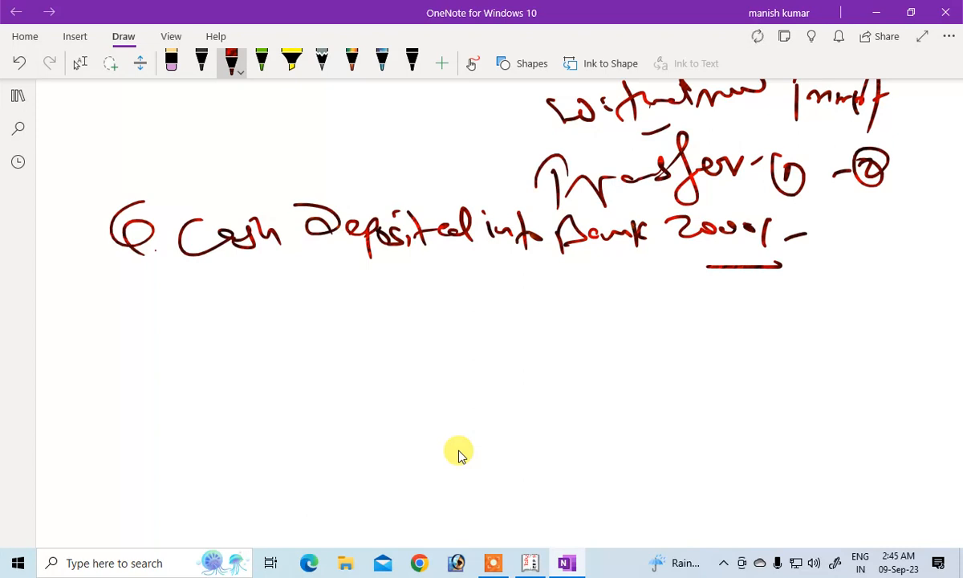
{"action": "left_click_drag", "start_coordinate": [482, 261], "coordinate": [535, 259]}
- Handwrite the entry labels "Dr." and "Cr -" on two lines below the question
{"action": "mouse_move", "coordinate": [283, 285]}
{"action": "left_mouse_down"}
{"action": "mouse_move", "coordinate": [321, 285]}
{"action": "mouse_move", "coordinate": [299, 319]}
{"action": "left_mouse_up"}
{"action": "mouse_move", "coordinate": [321, 317]}
{"action": "left_mouse_down"}
{"action": "mouse_move", "coordinate": [346, 299]}
{"action": "mouse_move", "coordinate": [316, 353]}
{"action": "mouse_move", "coordinate": [352, 331]}
{"action": "left_mouse_up"}
{"action": "left_click_drag", "start_coordinate": [363, 308], "coordinate": [364, 310]}
{"action": "left_click_drag", "start_coordinate": [370, 343], "coordinate": [383, 339]}
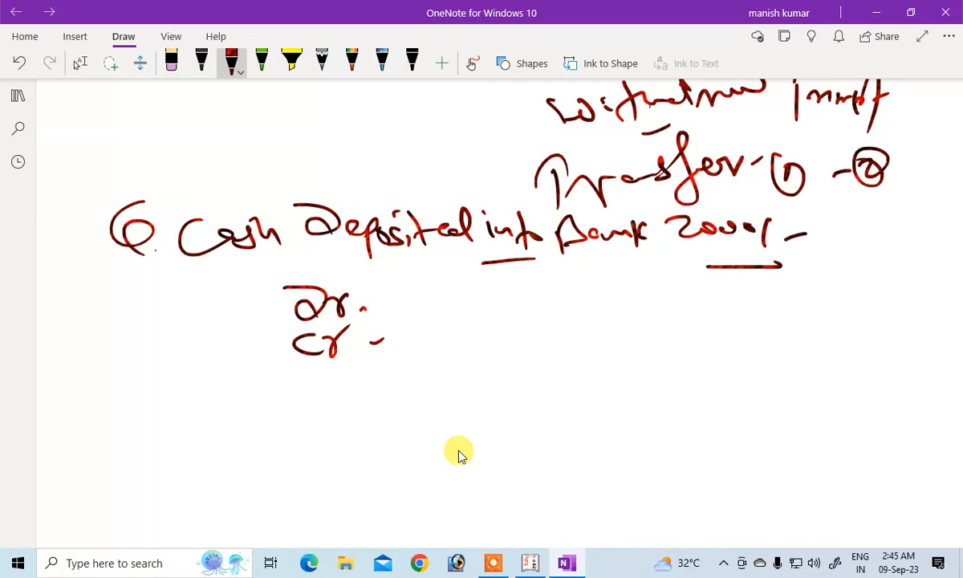
- Write "Bank" on the Dr. line and "Cash" on the Cr line, each with an amount dash, and underline the entry
{"action": "mouse_move", "coordinate": [430, 331]}
{"action": "left_mouse_down"}
{"action": "mouse_move", "coordinate": [439, 353]}
{"action": "mouse_move", "coordinate": [468, 338]}
{"action": "mouse_move", "coordinate": [454, 356]}
{"action": "left_mouse_up"}
{"action": "left_click_drag", "start_coordinate": [466, 328], "coordinate": [493, 371]}
{"action": "mouse_move", "coordinate": [414, 282]}
{"action": "left_mouse_down"}
{"action": "mouse_move", "coordinate": [412, 311]}
{"action": "mouse_move", "coordinate": [450, 298]}
{"action": "mouse_move", "coordinate": [496, 308]}
{"action": "mouse_move", "coordinate": [562, 298]}
{"action": "left_mouse_up"}
{"action": "left_click", "coordinate": [507, 305]}
{"action": "left_click_drag", "start_coordinate": [563, 342], "coordinate": [605, 341]}
{"action": "left_click_drag", "start_coordinate": [312, 394], "coordinate": [502, 379]}
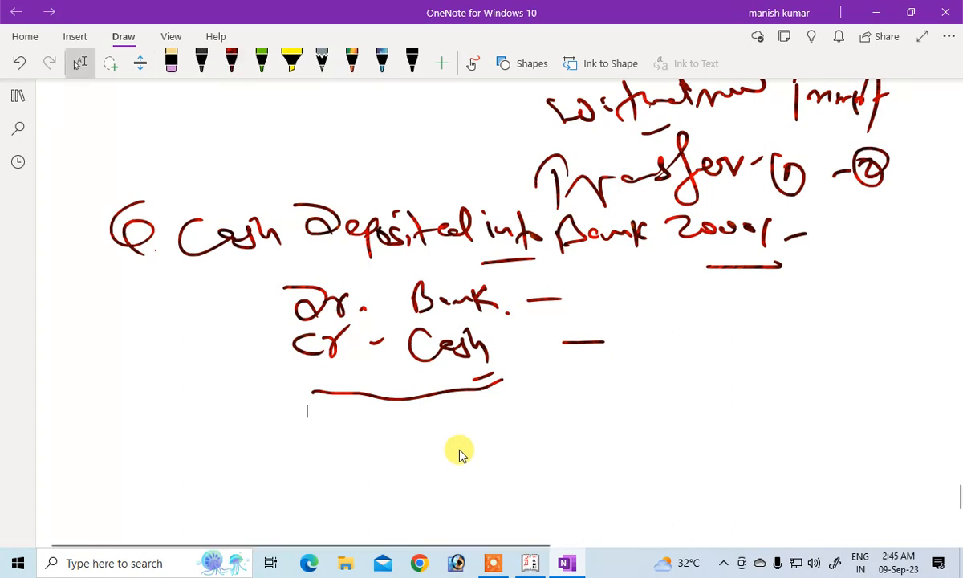
{"action": "left_click_drag", "start_coordinate": [499, 384], "coordinate": [531, 373]}
{"action": "left_click_drag", "start_coordinate": [516, 387], "coordinate": [538, 380]}
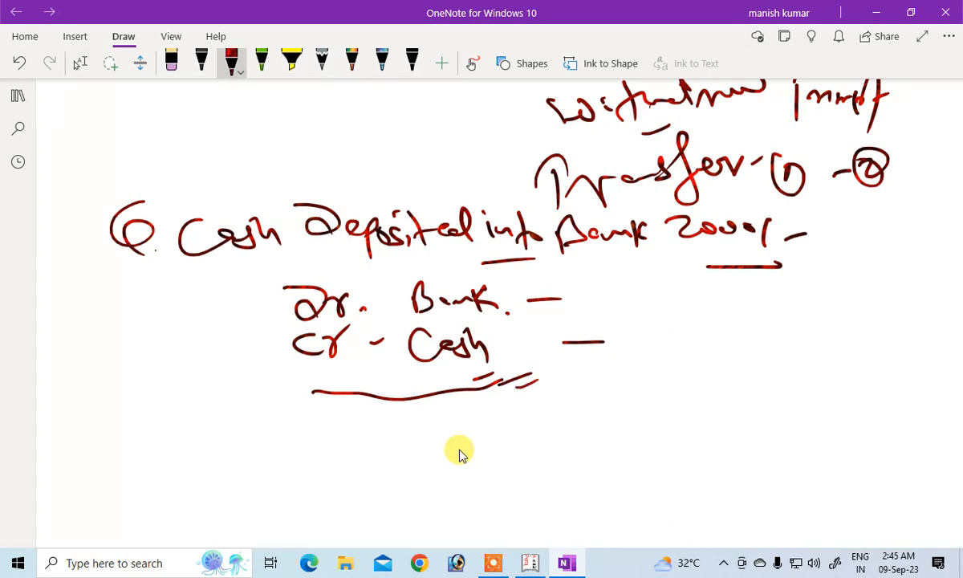
- Write a circled F4 beside the Dr. line, underline the end of "Deposited", and circle Bank and Cash
{"action": "mouse_move", "coordinate": [618, 269]}
{"action": "left_mouse_down"}
{"action": "mouse_move", "coordinate": [608, 301]}
{"action": "mouse_move", "coordinate": [641, 283]}
{"action": "mouse_move", "coordinate": [598, 309]}
{"action": "left_mouse_up"}
{"action": "left_click_drag", "start_coordinate": [437, 257], "coordinate": [469, 251]}
{"action": "left_click_drag", "start_coordinate": [607, 311], "coordinate": [634, 308]}
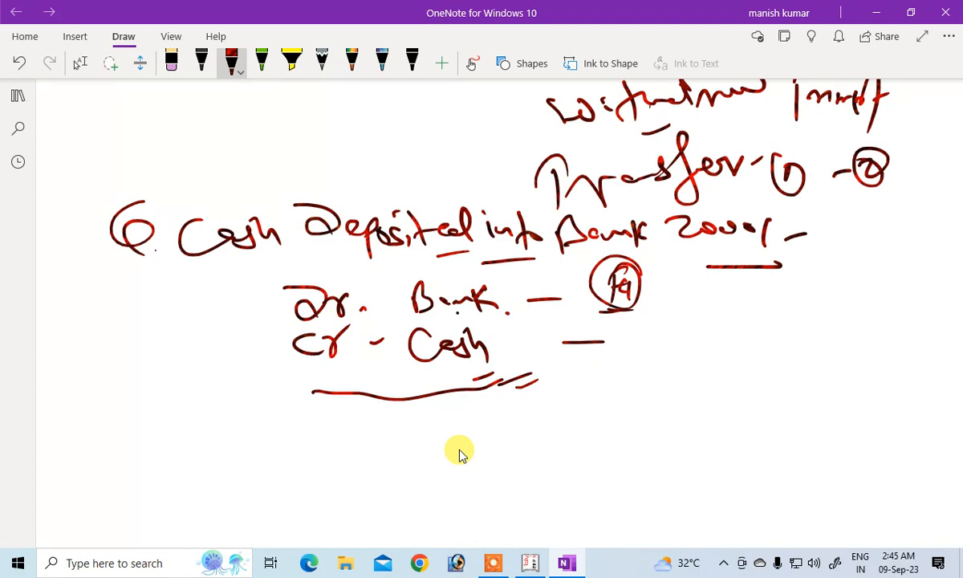
{"action": "left_click_drag", "start_coordinate": [482, 275], "coordinate": [474, 276]}
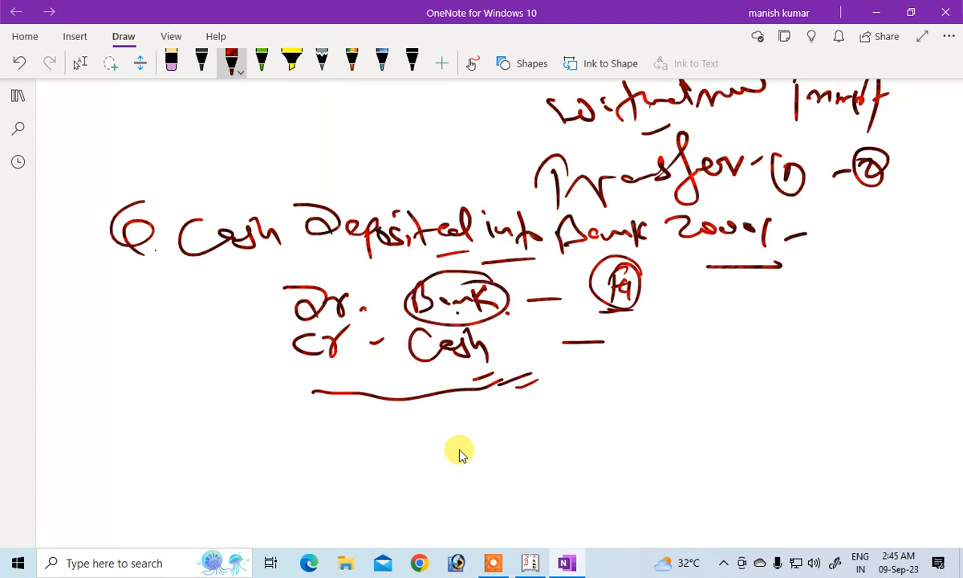
{"action": "left_click_drag", "start_coordinate": [473, 325], "coordinate": [465, 328]}
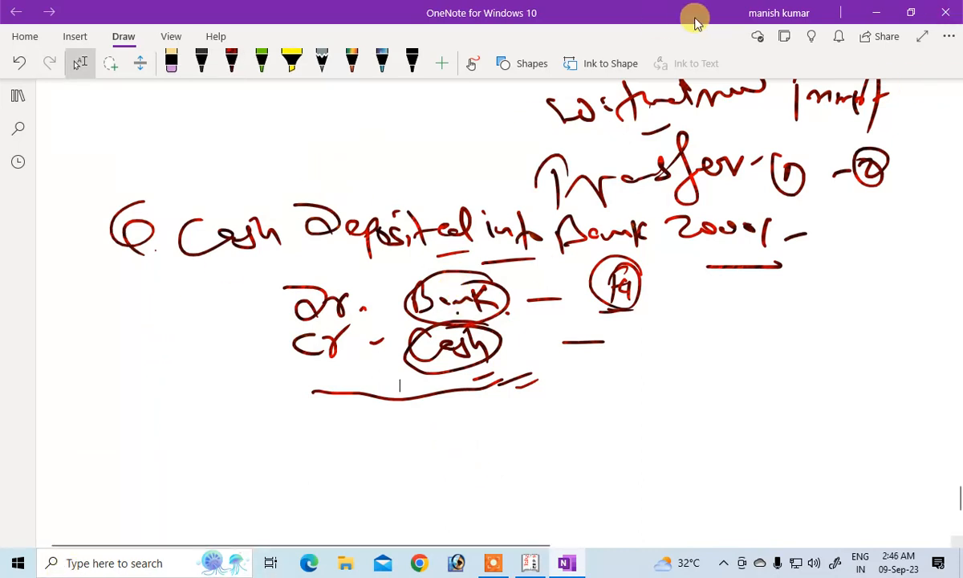
{"action": "left_click", "coordinate": [582, 443]}
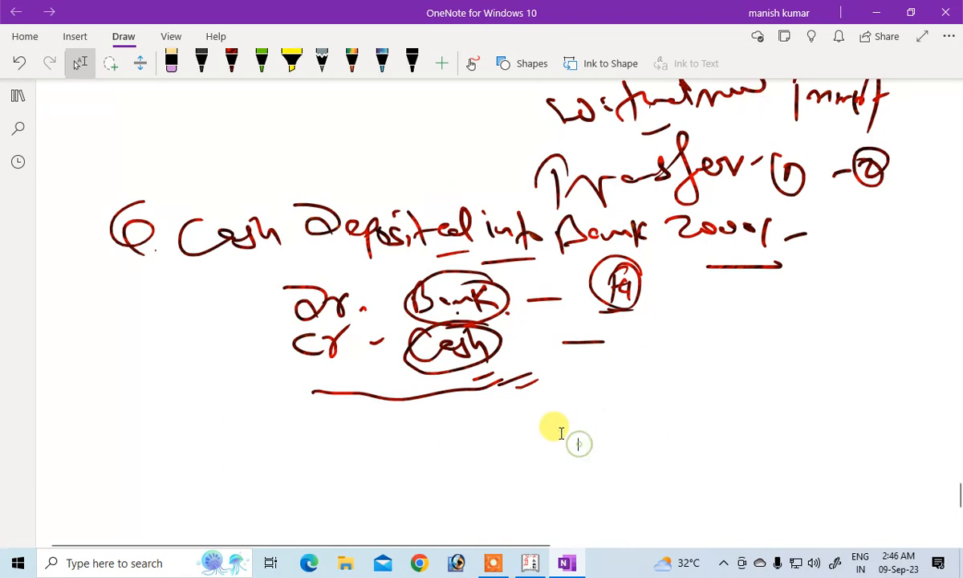
- Switch to Tally.ERP 9 and open the form for creating a company
{"action": "left_click", "coordinate": [529, 563]}
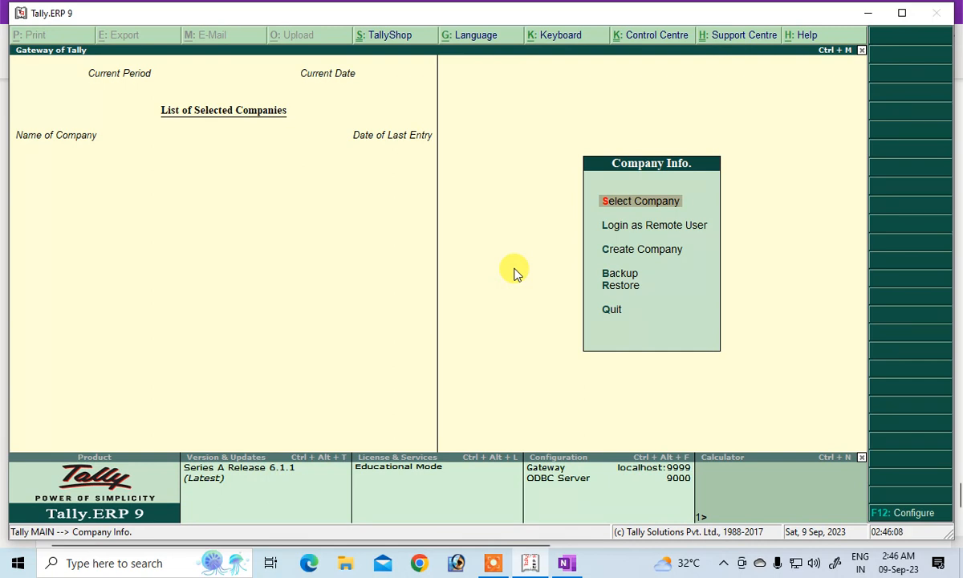
{"action": "key", "text": "Down"}
{"action": "key", "text": "Down"}
{"action": "key", "text": "Return"}
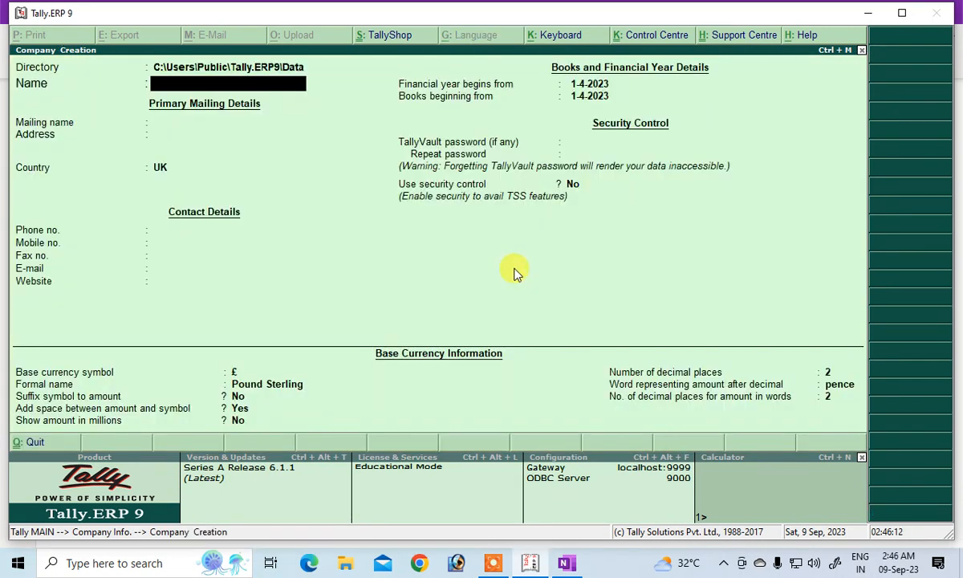
- Name the new company Asd, keep the same mailing name and set its country to India
{"action": "type", "text": "Asd"}
{"action": "key", "text": "Return"}
{"action": "key", "text": "Return"}
{"action": "key", "text": "Return"}
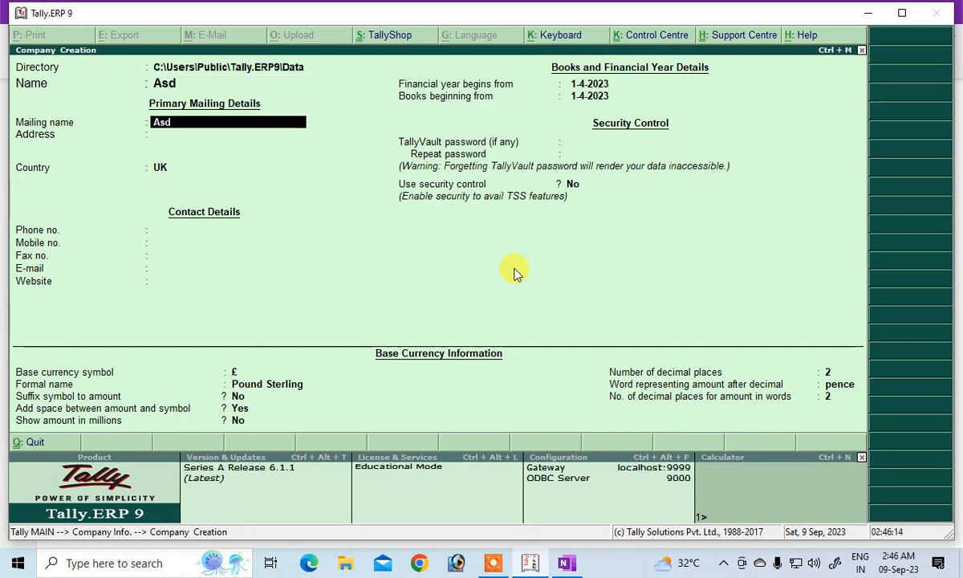
{"action": "type", "text": "I"}
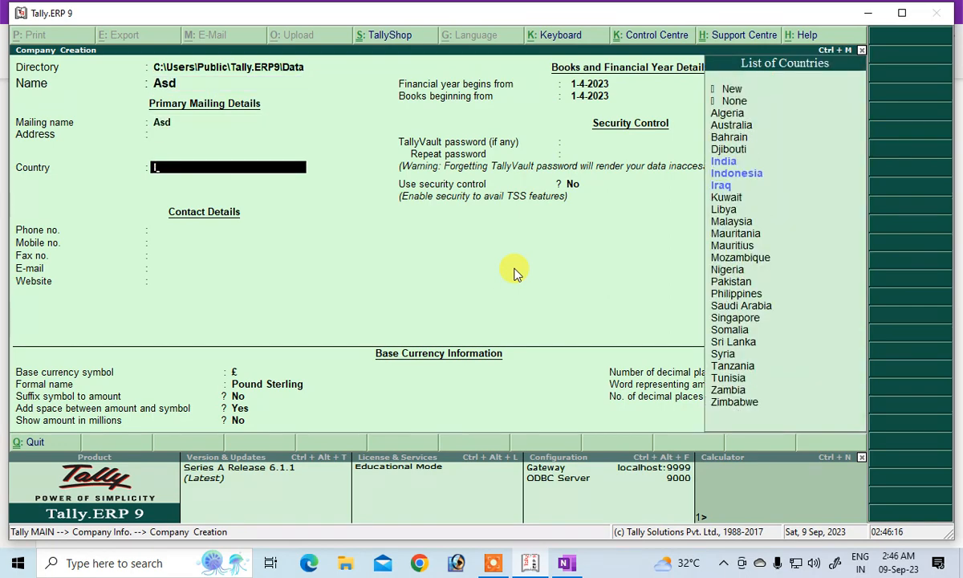
{"action": "key", "text": "Return"}
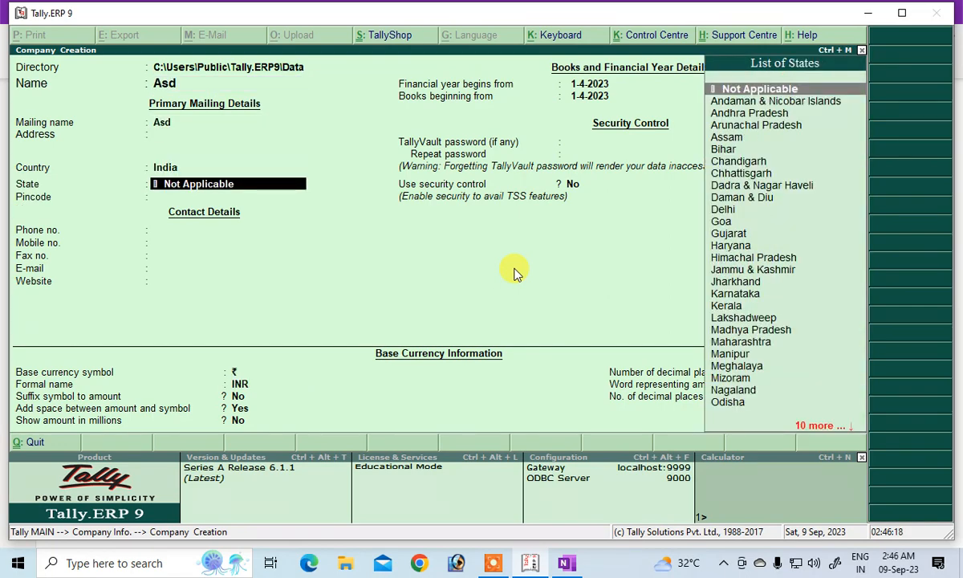
- Set the company's state to Bihar, leave the remaining details at their defaults and save the company
{"action": "type", "text": "B"}
{"action": "key", "text": "Return"}
{"action": "key", "text": "Return"}
{"action": "key", "text": "Return"}
{"action": "key", "text": "Return"}
{"action": "key", "text": "Return"}
{"action": "key", "text": "Return"}
{"action": "key", "text": "Return"}
{"action": "key", "text": "Return"}
{"action": "key", "text": "Return"}
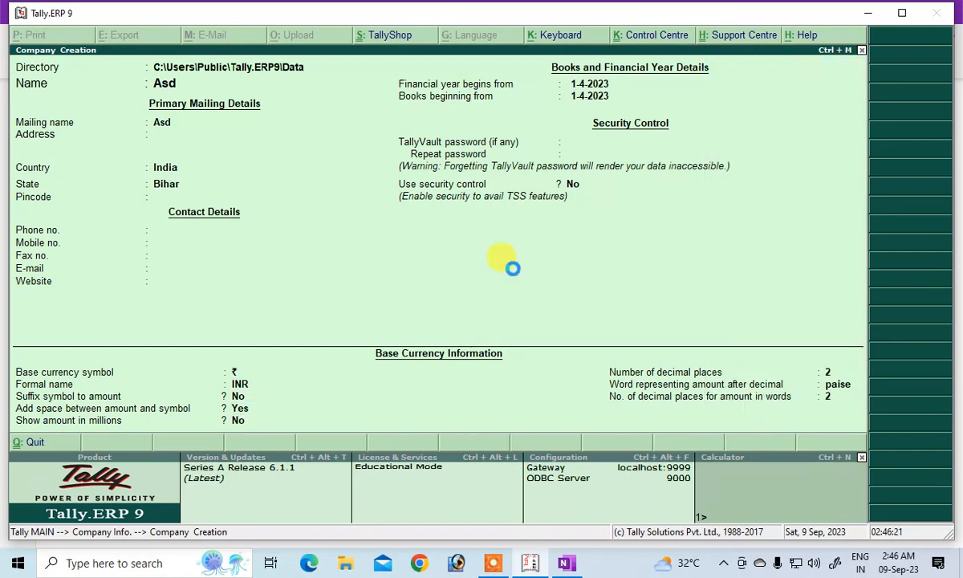
{"action": "key", "text": "ctrl+a"}
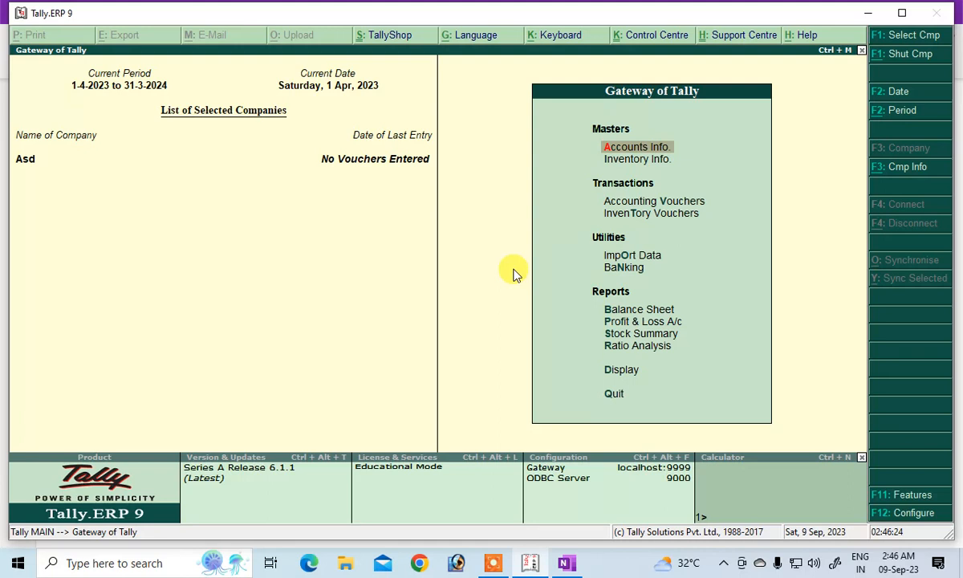
- Open accounting voucher entry for the company and change the voucher type to Contra
{"action": "key", "text": "Down"}
{"action": "key", "text": "Down"}
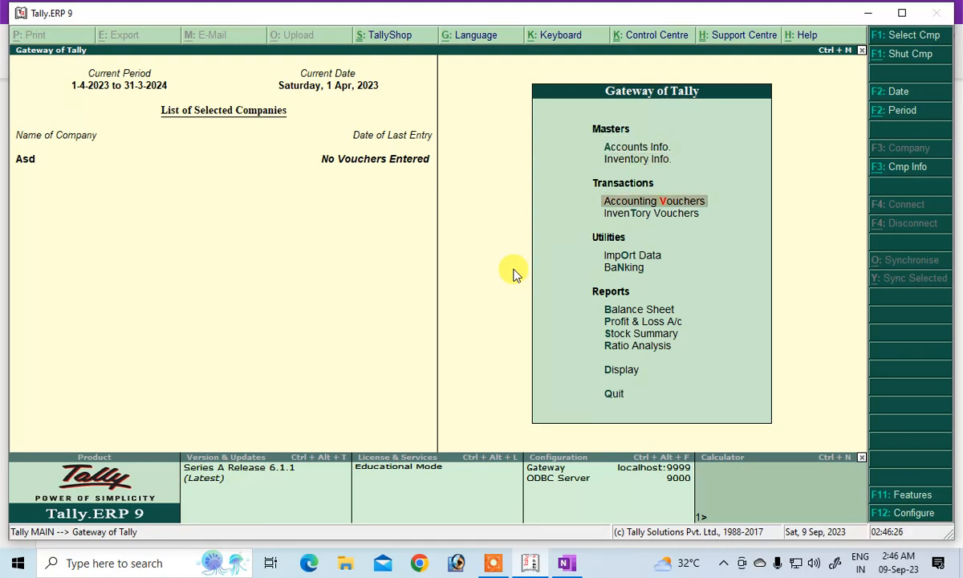
{"action": "key", "text": "Return"}
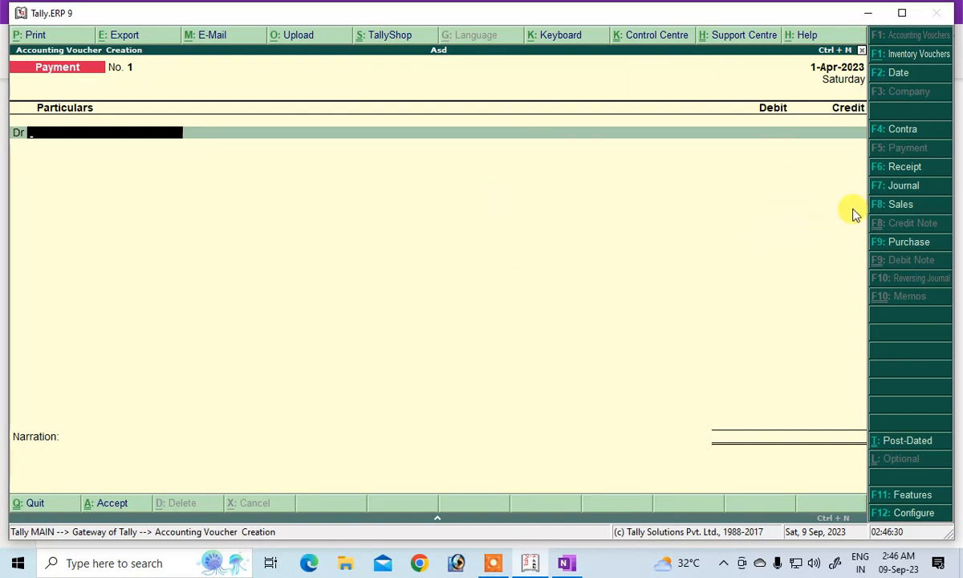
{"action": "left_click", "coordinate": [882, 133]}
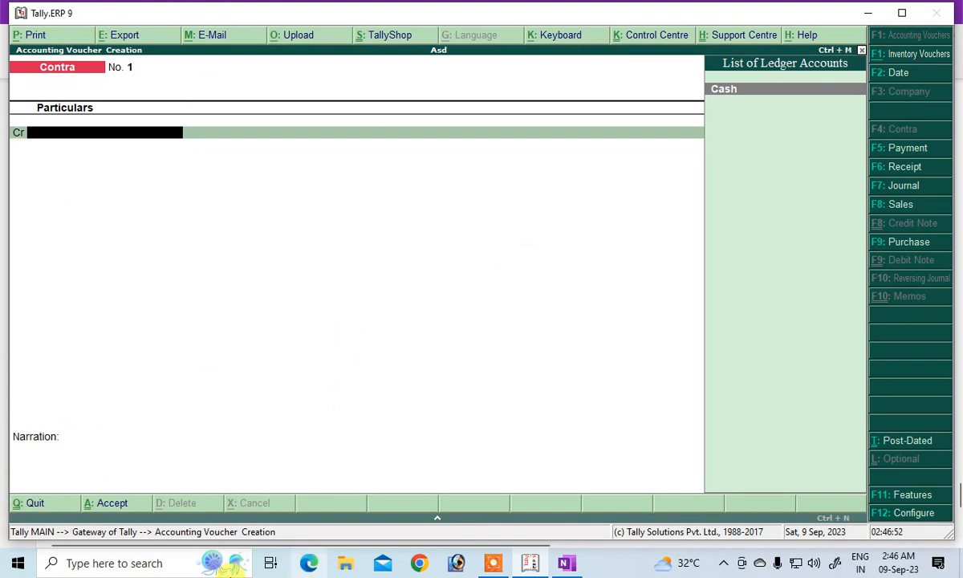
- Check the handwritten cash deposit entry in OneNote against the contra voucher, ending back in Tally.ERP 9
{"action": "left_click", "coordinate": [566, 563]}
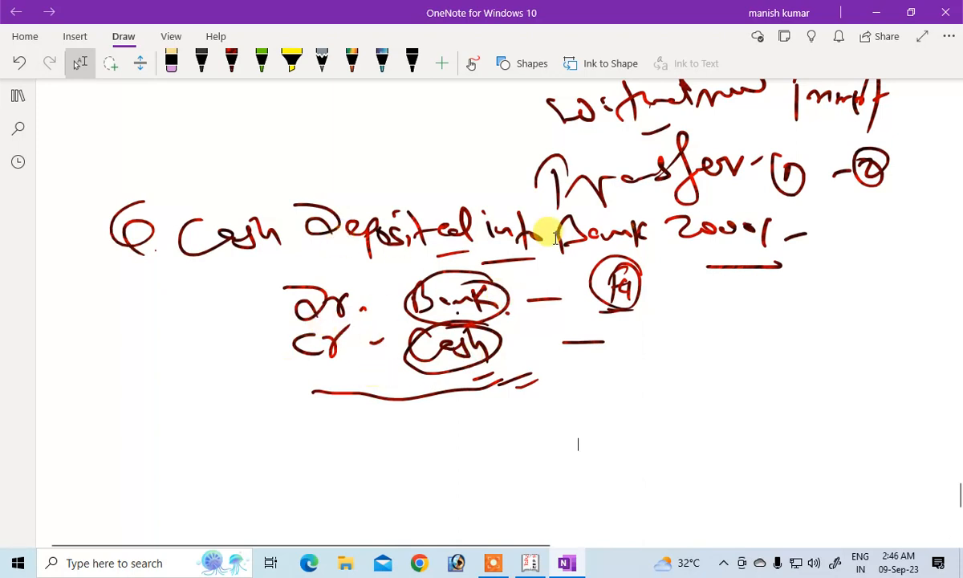
{"action": "left_click", "coordinate": [530, 563]}
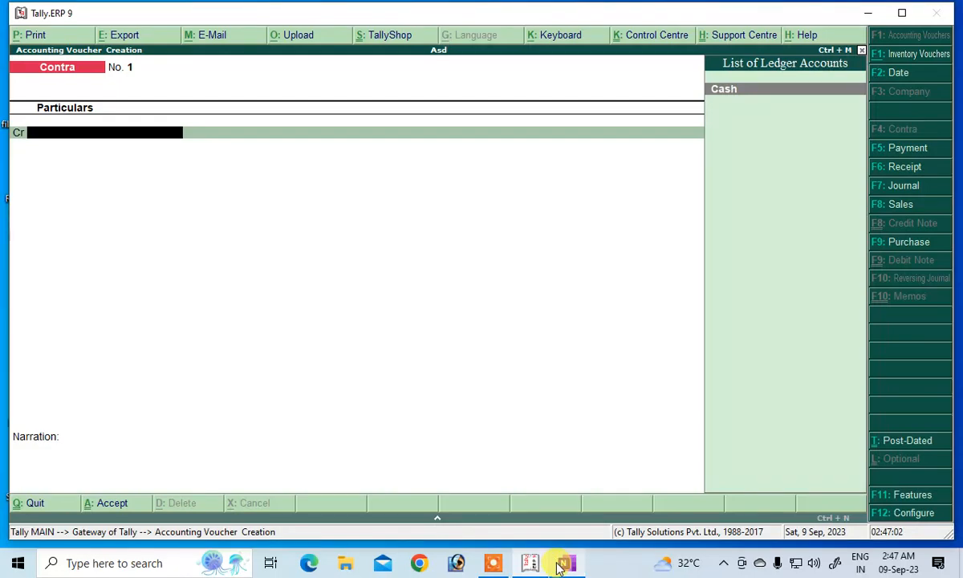
{"action": "left_click", "coordinate": [563, 564]}
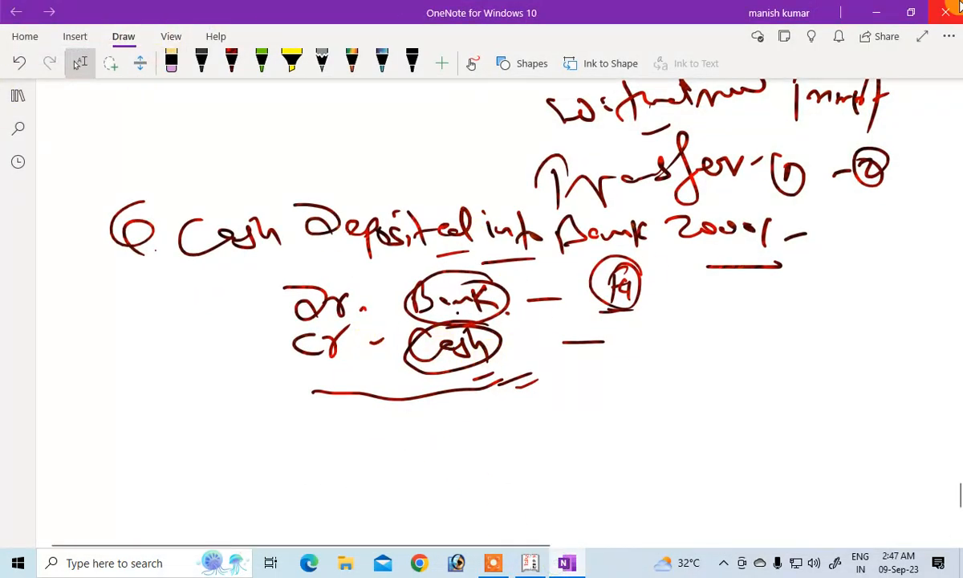
{"action": "left_click", "coordinate": [530, 562]}
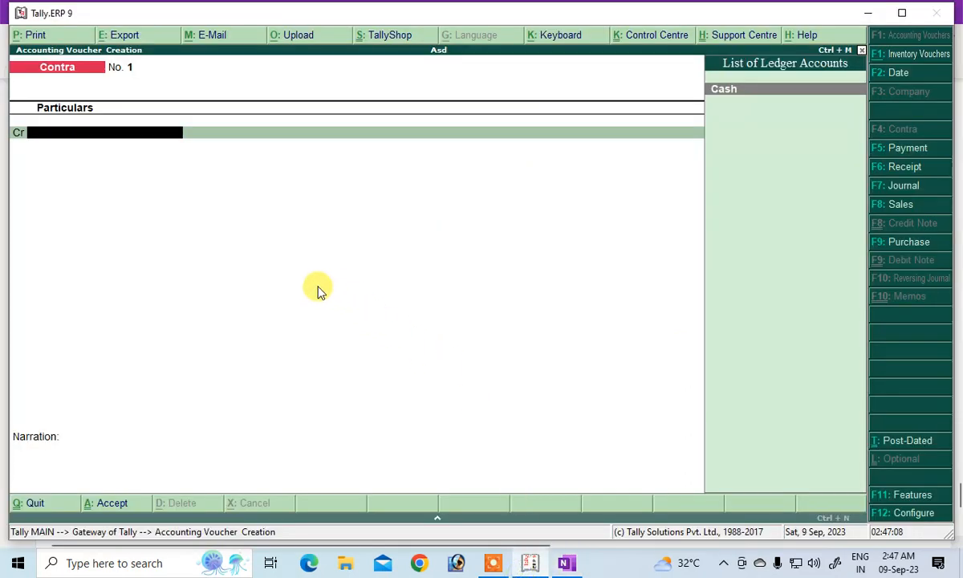
- Credit the Cash ledger with 2000 in the contra voucher and start the debit line
{"action": "left_click", "coordinate": [728, 91]}
{"action": "type", "text": "2000"}
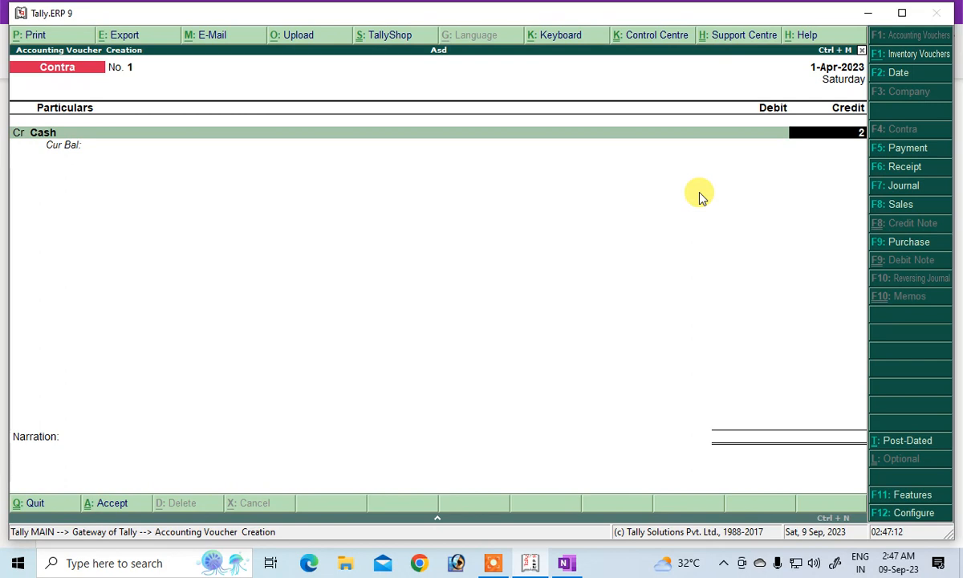
{"action": "key", "text": "Return"}
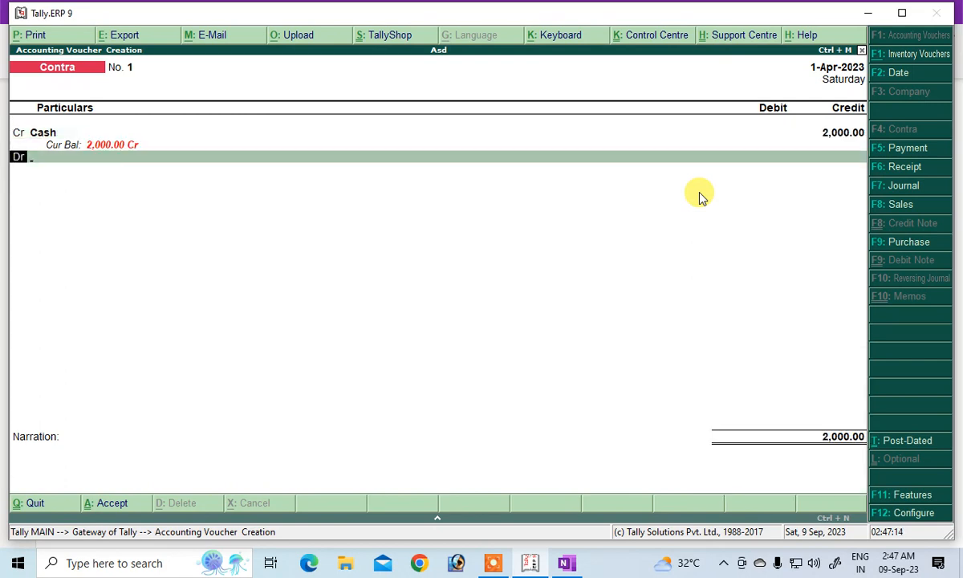
{"action": "key", "text": "Return"}
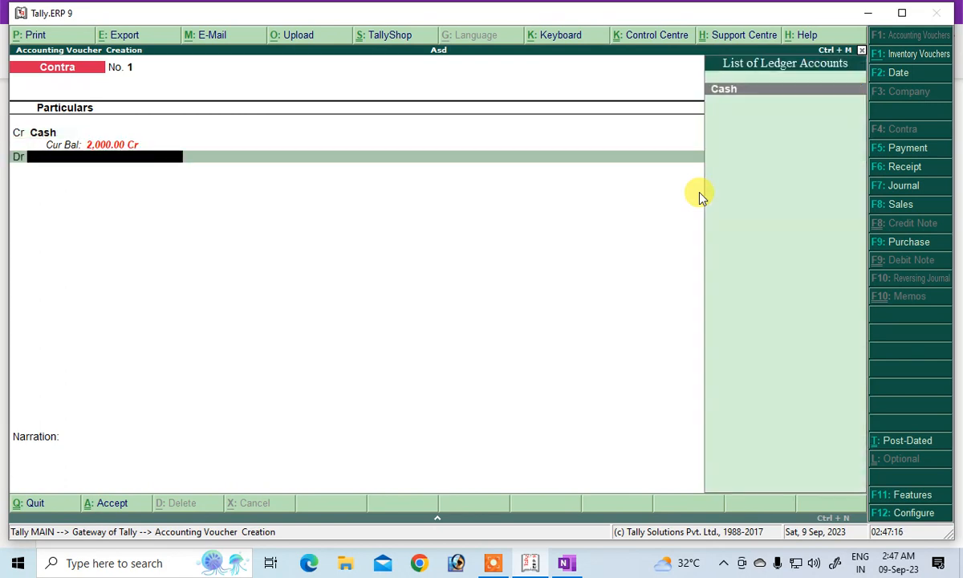
{"action": "key", "text": "Up"}
{"action": "key", "text": "Return"}
{"action": "key", "text": "Return"}
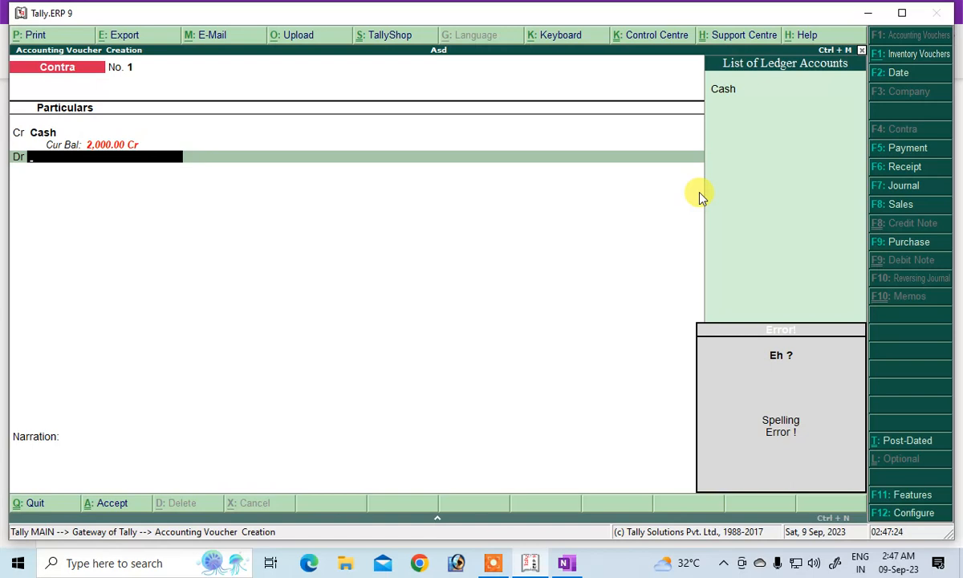
- Create a ledger named Bank from within the voucher and place it under Bank Accounts
{"action": "key", "text": "alt+c"}
{"action": "type", "text": "Bank"}
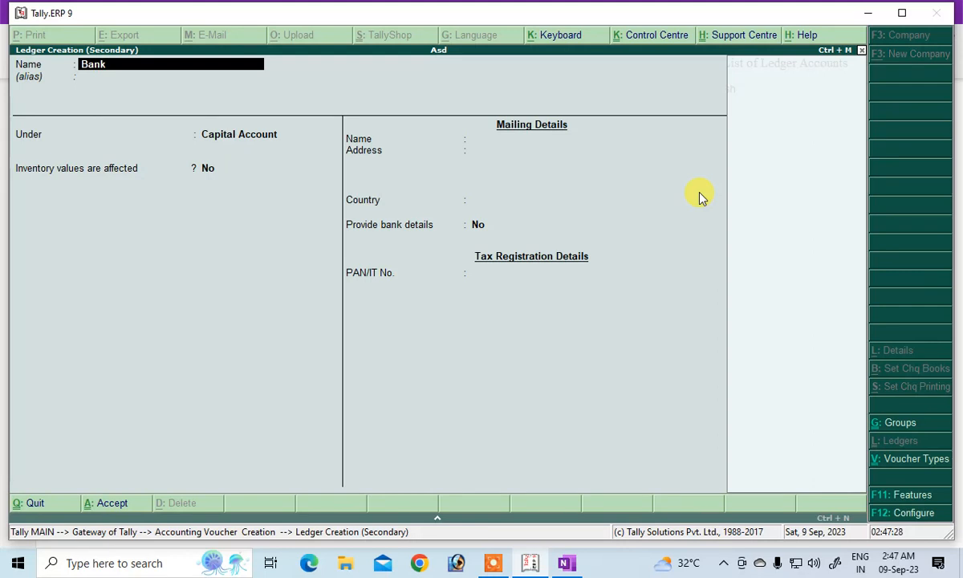
{"action": "key", "text": "Return"}
{"action": "type", "text": "B"}
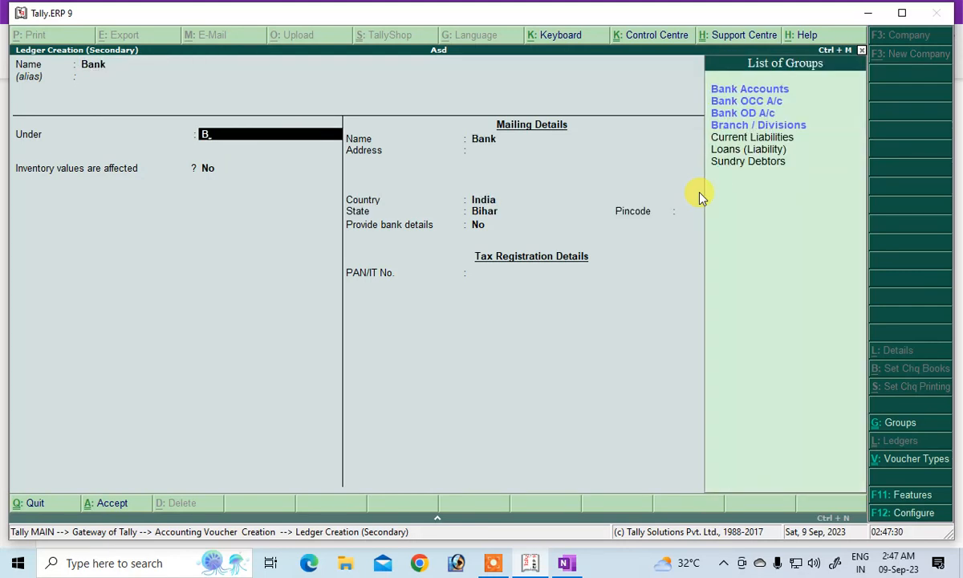
{"action": "key", "text": "Return"}
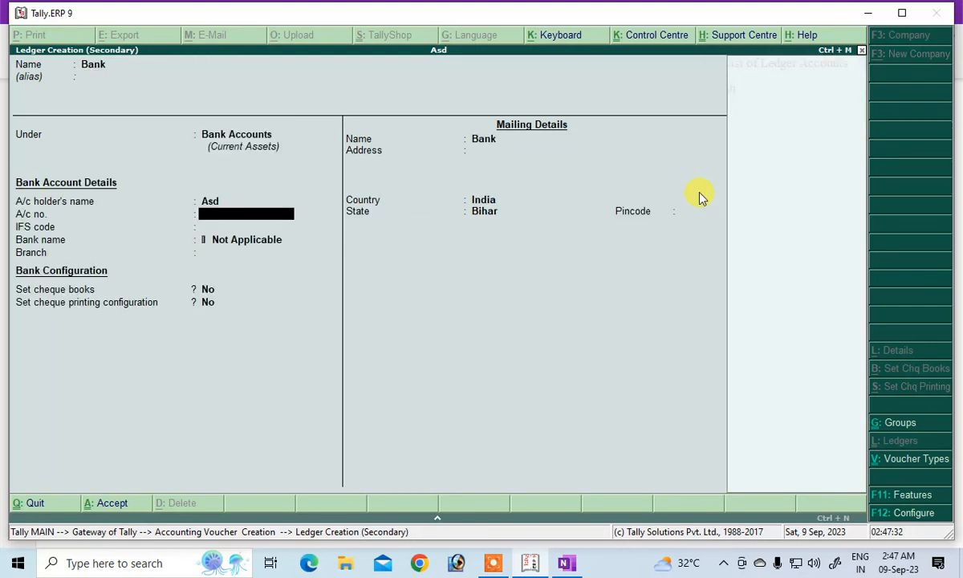
- Fill in the Bank ledger's account number and set its IFS code to SBI, leaving the bank name, branch and cheque books at their defaults
{"action": "type", "text": "45789955"}
{"action": "key", "text": "Return"}
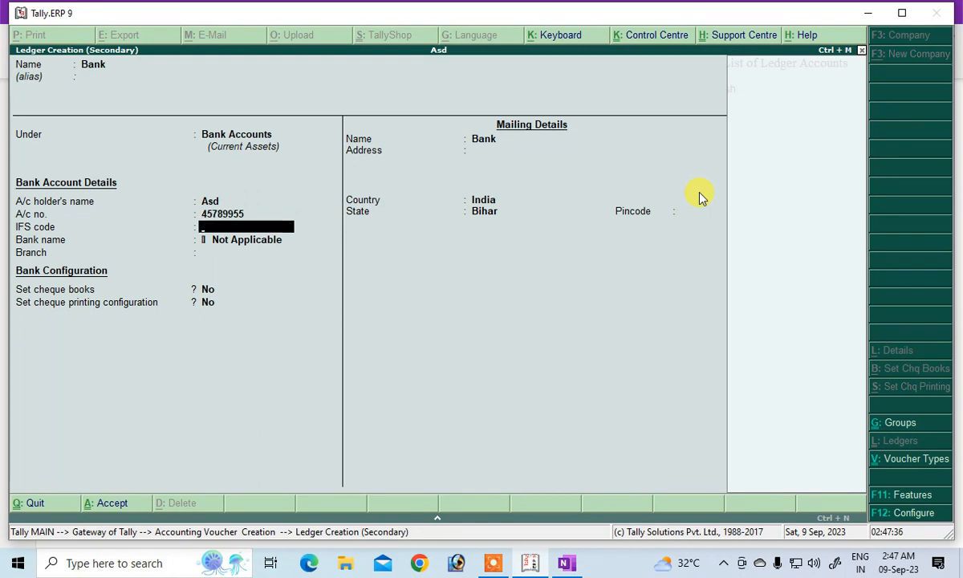
{"action": "type", "text": "SBI"}
{"action": "key", "text": "Return"}
{"action": "key", "text": "Return"}
{"action": "key", "text": "Return"}
{"action": "key", "text": "Return"}
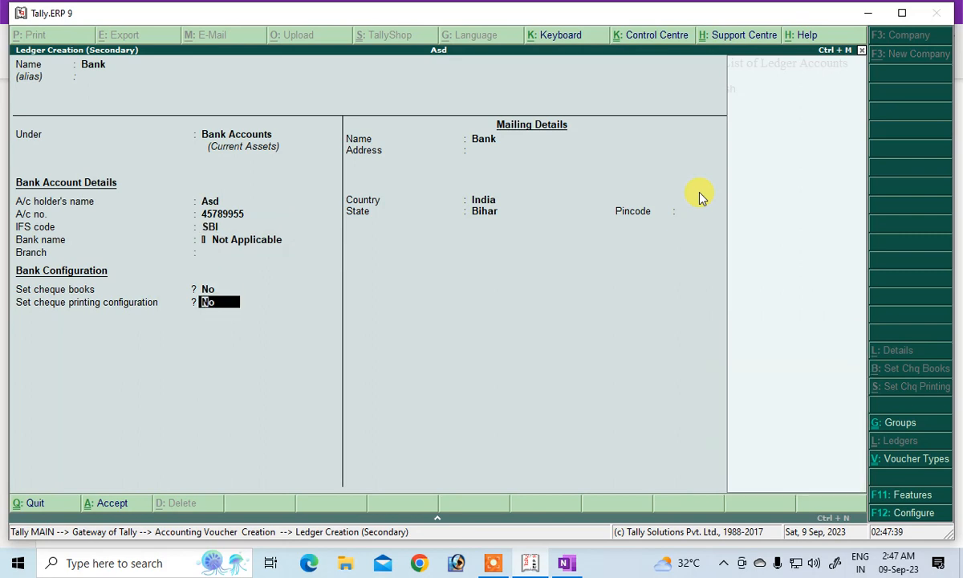
- Keep the Bank ledger's default mailing details, enter its postal pincode and save the ledger onto the voucher's debit line
{"action": "key", "text": "Return"}
{"action": "key", "text": "Return"}
{"action": "key", "text": "Return"}
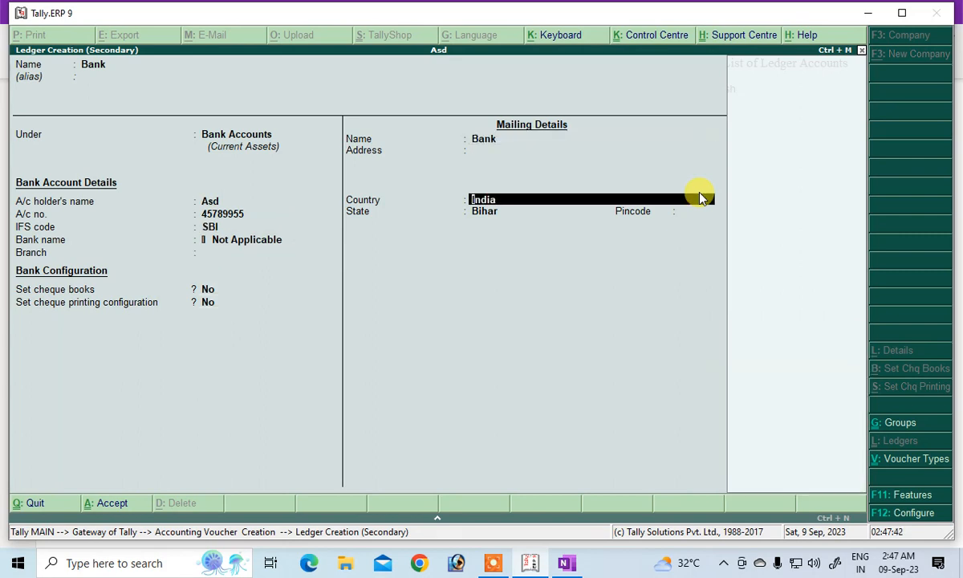
{"action": "key", "text": "Return"}
{"action": "key", "text": "Return"}
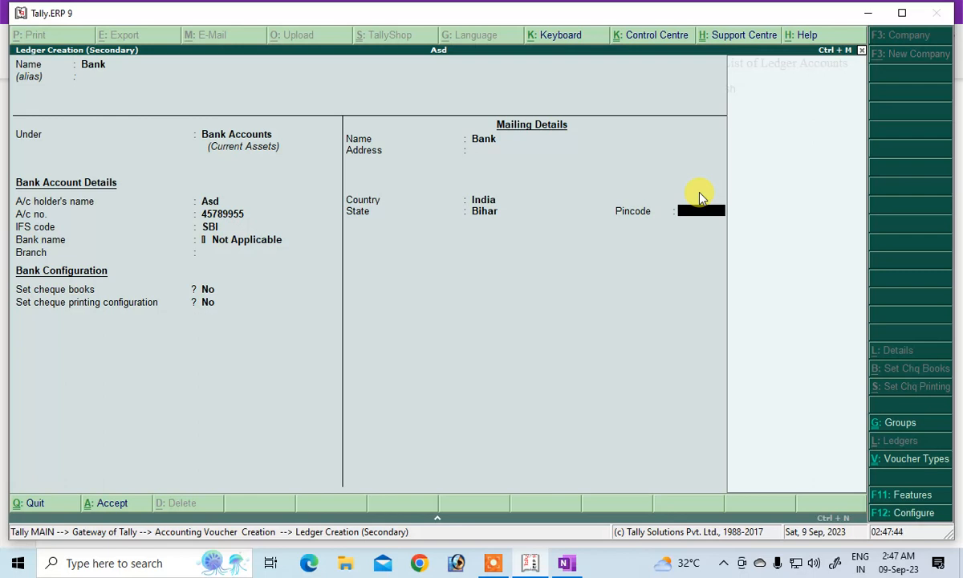
{"action": "type", "text": "84501"}
{"action": "key", "text": "Return"}
{"action": "key", "text": "Return"}
{"action": "key", "text": "Return"}
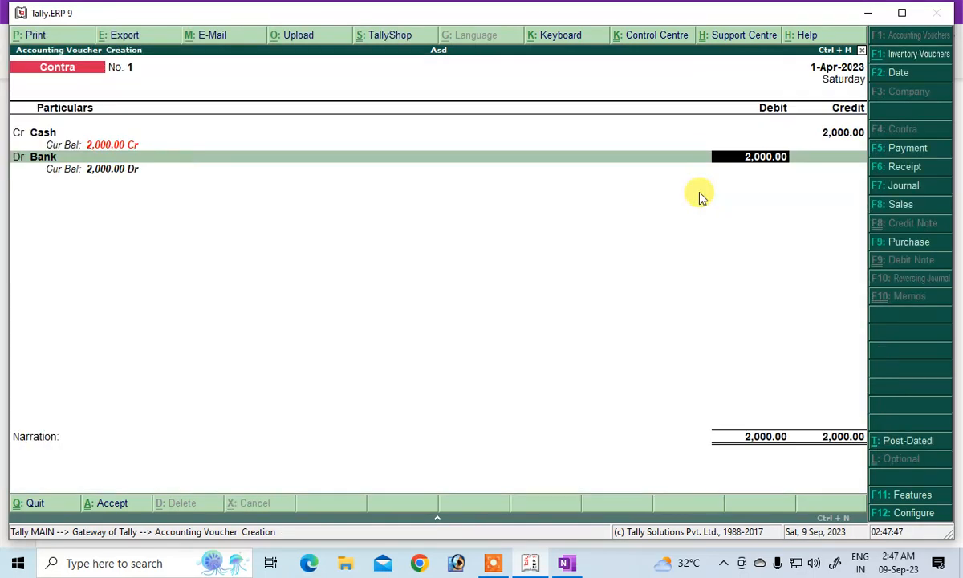
- Debit Bank with 2,000.00, allocate it as cash in 4 notes of 500, and save the contra voucher without narration
{"action": "key", "text": "Return"}
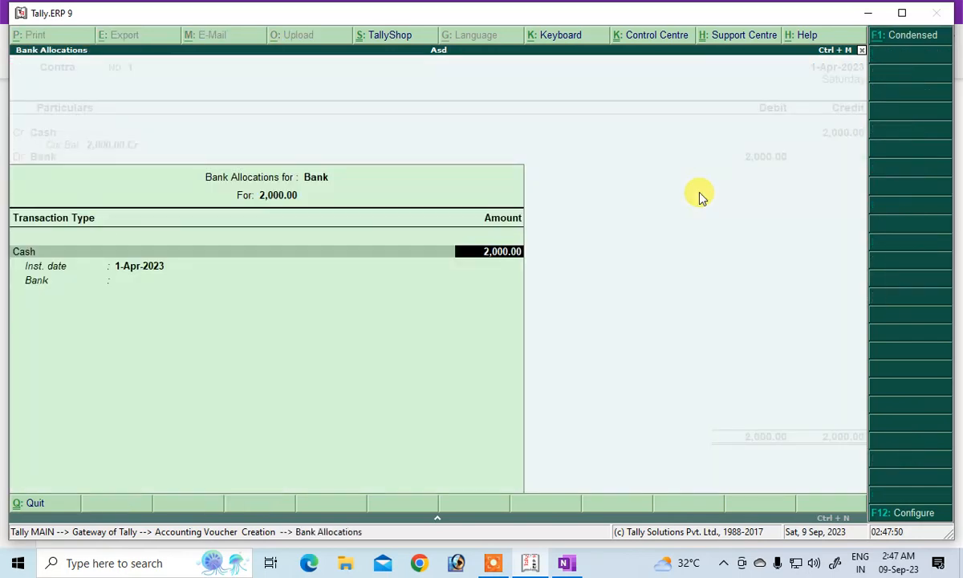
{"action": "key", "text": "Return"}
{"action": "key", "text": "Return"}
{"action": "key", "text": "Return"}
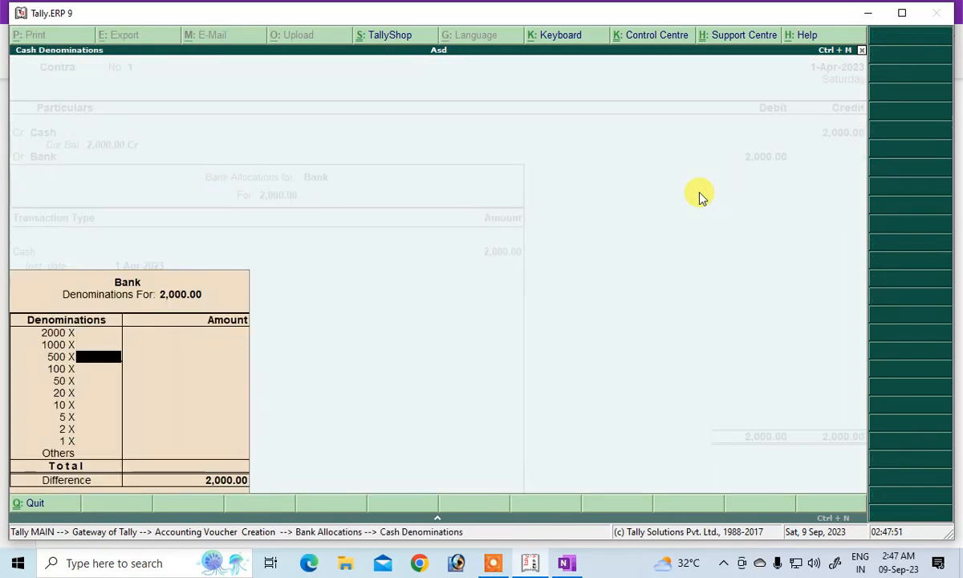
{"action": "type", "text": "4"}
{"action": "key", "text": "Return"}
{"action": "key", "text": "Return"}
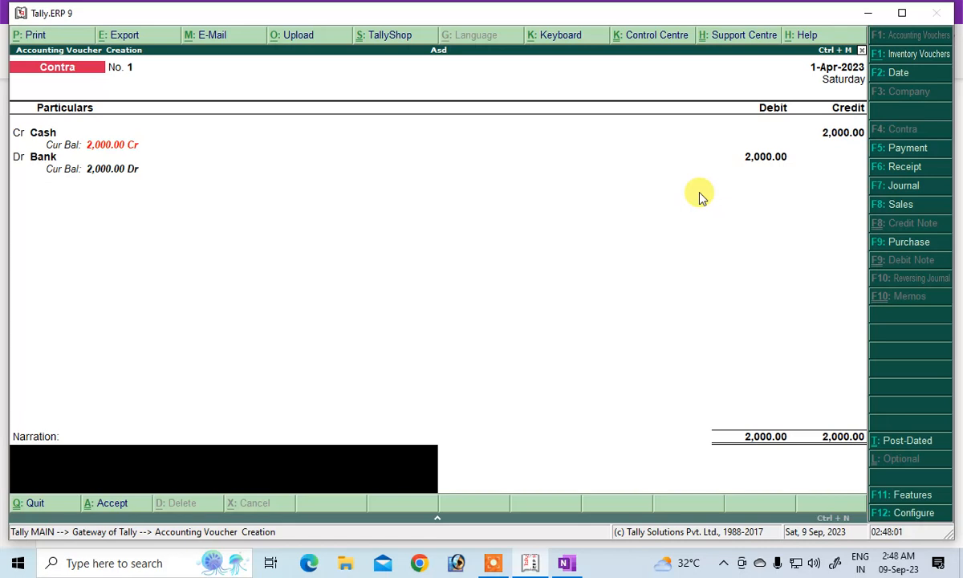
{"action": "key", "text": "Return"}
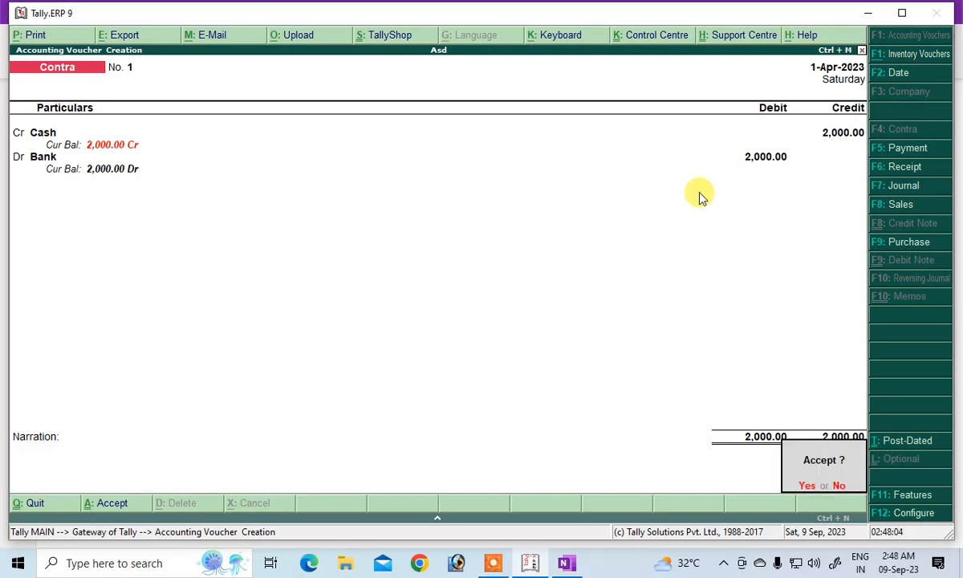
{"action": "key", "text": "Return"}
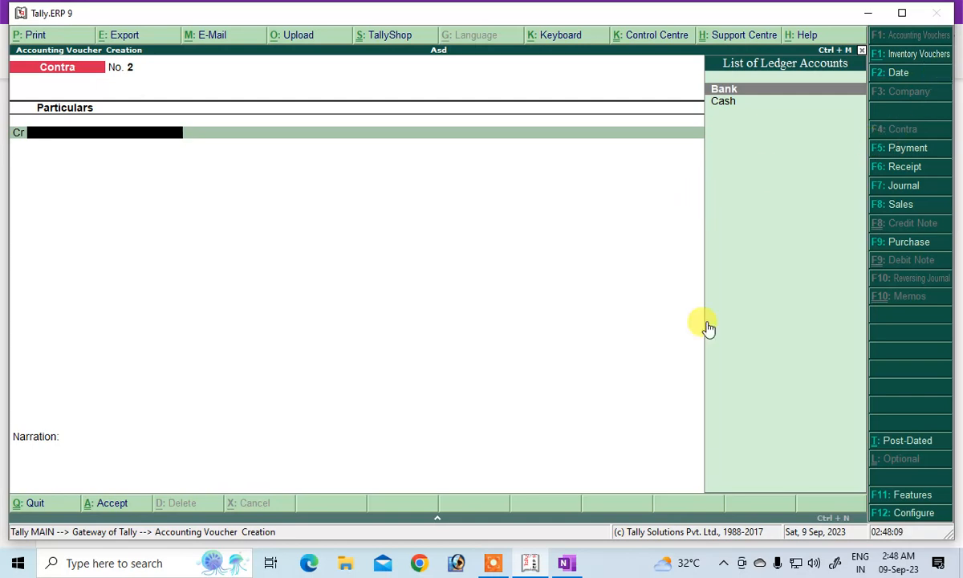
- Switch to OneNote and handwrite "Q Cash Transfer SBI to PNB Bank 1000/-" below the previous entry, underlining the amount
{"action": "left_click", "coordinate": [568, 563]}
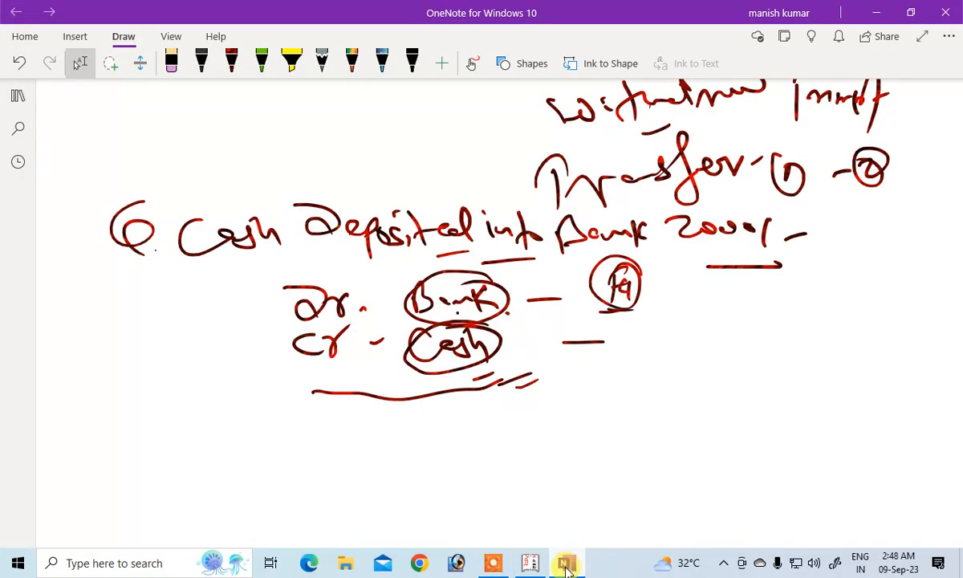
{"action": "scroll", "coordinate": [610, 408], "scroll_direction": "down", "scroll_amount": 5}
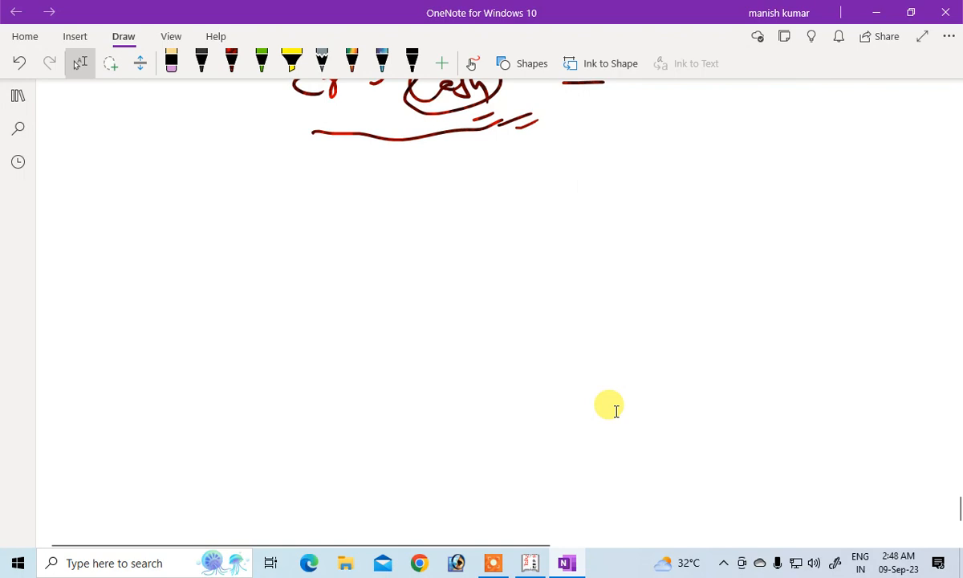
{"action": "mouse_move", "coordinate": [179, 199]}
{"action": "left_mouse_down"}
{"action": "mouse_move", "coordinate": [171, 222]}
{"action": "mouse_move", "coordinate": [182, 253]}
{"action": "left_mouse_up"}
{"action": "mouse_move", "coordinate": [252, 213]}
{"action": "left_mouse_down"}
{"action": "mouse_move", "coordinate": [268, 236]}
{"action": "mouse_move", "coordinate": [292, 220]}
{"action": "mouse_move", "coordinate": [361, 215]}
{"action": "mouse_move", "coordinate": [416, 215]}
{"action": "mouse_move", "coordinate": [413, 226]}
{"action": "mouse_move", "coordinate": [434, 202]}
{"action": "mouse_move", "coordinate": [461, 221]}
{"action": "mouse_move", "coordinate": [481, 213]}
{"action": "mouse_move", "coordinate": [518, 226]}
{"action": "mouse_move", "coordinate": [549, 217]}
{"action": "mouse_move", "coordinate": [568, 228]}
{"action": "mouse_move", "coordinate": [694, 210]}
{"action": "mouse_move", "coordinate": [727, 193]}
{"action": "left_mouse_up"}
{"action": "left_click_drag", "start_coordinate": [761, 197], "coordinate": [758, 219]}
{"action": "mouse_move", "coordinate": [756, 195]}
{"action": "left_mouse_down"}
{"action": "mouse_move", "coordinate": [776, 194]}
{"action": "mouse_move", "coordinate": [758, 219]}
{"action": "left_mouse_up"}
{"action": "left_click_drag", "start_coordinate": [789, 208], "coordinate": [818, 209]}
{"action": "left_click_drag", "start_coordinate": [825, 193], "coordinate": [816, 219]}
{"action": "mouse_move", "coordinate": [840, 197]}
{"action": "left_mouse_down"}
{"action": "mouse_move", "coordinate": [841, 216]}
{"action": "mouse_move", "coordinate": [860, 210]}
{"action": "left_mouse_up"}
{"action": "left_click_drag", "start_coordinate": [869, 201], "coordinate": [886, 203]}
{"action": "left_click_drag", "start_coordinate": [889, 200], "coordinate": [909, 212]}
{"action": "left_click_drag", "start_coordinate": [931, 215], "coordinate": [941, 214]}
{"action": "left_click_drag", "start_coordinate": [841, 247], "coordinate": [912, 245]}
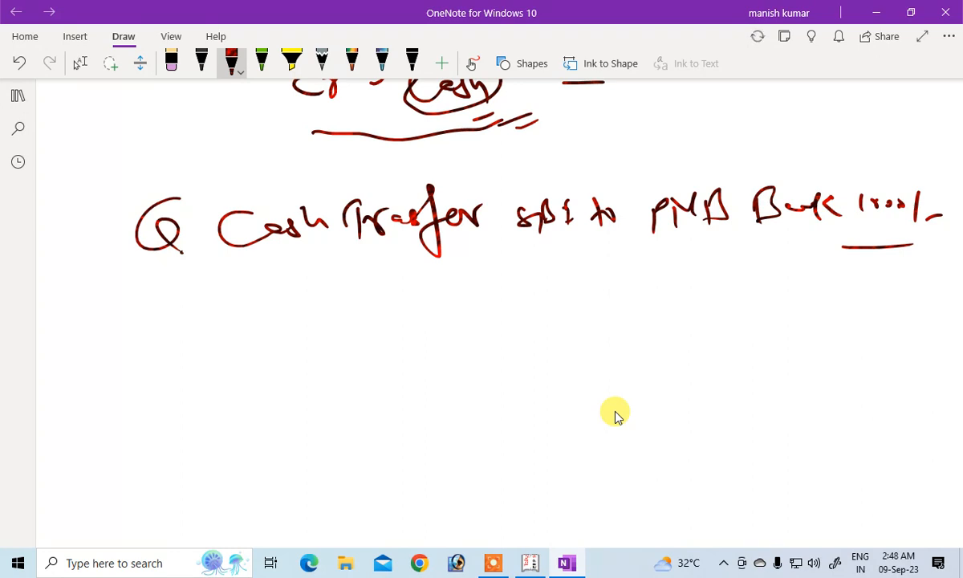
- Draw several slanted underlines beneath the word "Transfer" in the new question
{"action": "mouse_move", "coordinate": [331, 257]}
{"action": "left_mouse_down"}
{"action": "mouse_move", "coordinate": [402, 243]}
{"action": "mouse_move", "coordinate": [425, 250]}
{"action": "left_mouse_up"}
{"action": "left_click_drag", "start_coordinate": [349, 289], "coordinate": [458, 261]}
{"action": "left_click_drag", "start_coordinate": [390, 302], "coordinate": [469, 269]}
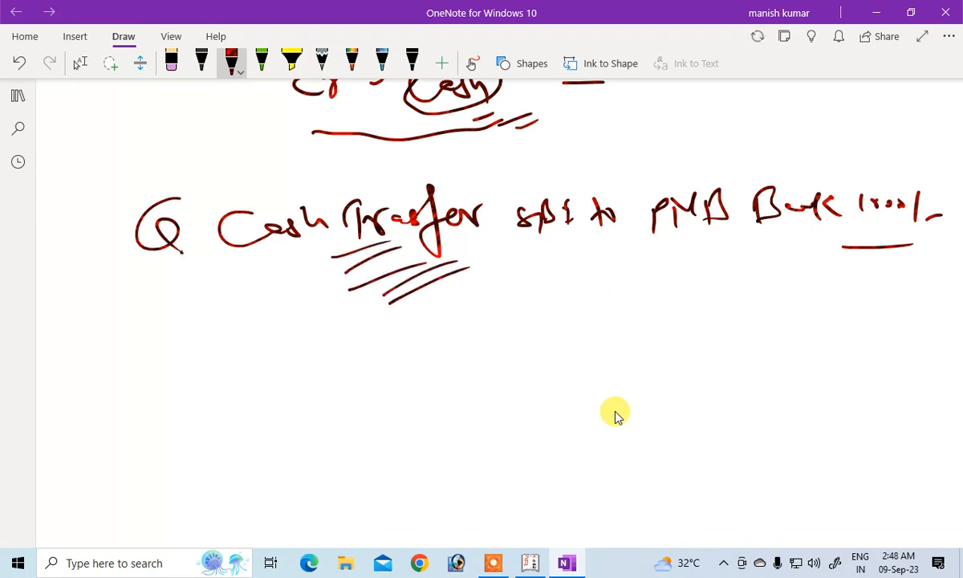
- Handwrite a one-word note below "SBI to", then circle and underline it
{"action": "mouse_move", "coordinate": [456, 246]}
{"action": "left_mouse_down"}
{"action": "mouse_move", "coordinate": [490, 240]}
{"action": "mouse_move", "coordinate": [507, 290]}
{"action": "left_mouse_up"}
{"action": "left_click_drag", "start_coordinate": [511, 280], "coordinate": [539, 277]}
{"action": "mouse_move", "coordinate": [547, 275]}
{"action": "left_mouse_down"}
{"action": "mouse_move", "coordinate": [551, 289]}
{"action": "mouse_move", "coordinate": [545, 263]}
{"action": "mouse_move", "coordinate": [576, 260]}
{"action": "mouse_move", "coordinate": [584, 244]}
{"action": "left_mouse_up"}
{"action": "left_click_drag", "start_coordinate": [490, 256], "coordinate": [513, 244]}
{"action": "left_click_drag", "start_coordinate": [489, 313], "coordinate": [589, 304]}
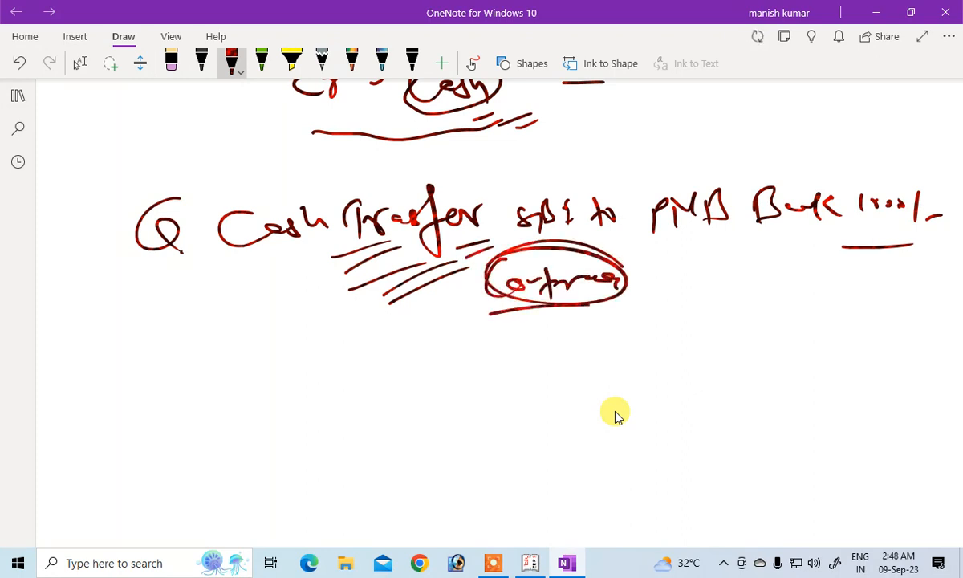
- Handwrite the labels "Dr." and "Cr -" on two lines below the bank transfer question
{"action": "mouse_move", "coordinate": [227, 337]}
{"action": "left_mouse_down"}
{"action": "mouse_move", "coordinate": [265, 368]}
{"action": "mouse_move", "coordinate": [295, 348]}
{"action": "left_mouse_up"}
{"action": "mouse_move", "coordinate": [272, 389]}
{"action": "left_mouse_down"}
{"action": "mouse_move", "coordinate": [282, 406]}
{"action": "mouse_move", "coordinate": [329, 397]}
{"action": "left_mouse_up"}
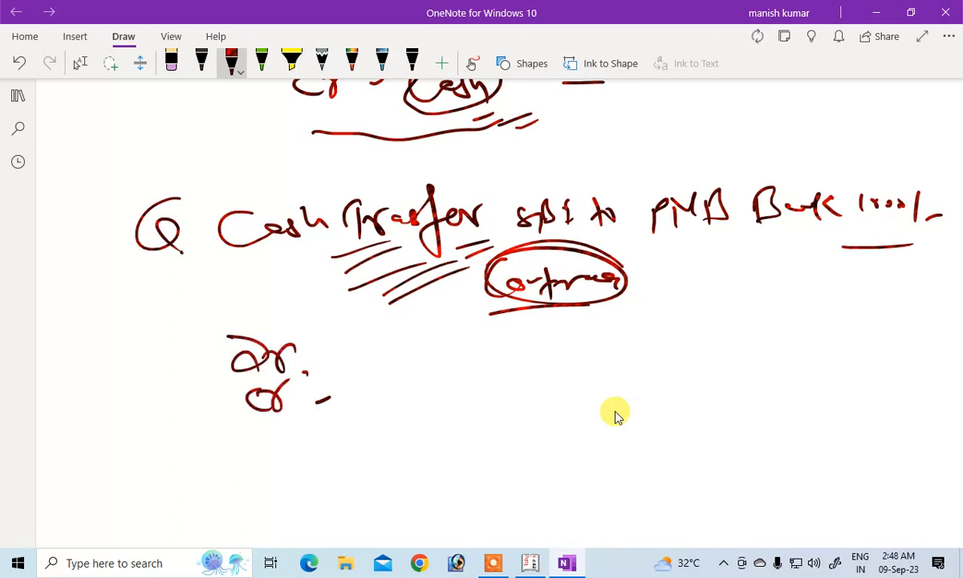
- Underline SBI and PNB in the transfer question, and handwrite "PNB" on the Dr. line and "SBI" on the Cr line, with dashes after them
{"action": "left_click_drag", "start_coordinate": [521, 239], "coordinate": [560, 237]}
{"action": "mouse_move", "coordinate": [365, 380]}
{"action": "left_mouse_down"}
{"action": "mouse_move", "coordinate": [349, 406]}
{"action": "mouse_move", "coordinate": [439, 405]}
{"action": "left_mouse_up"}
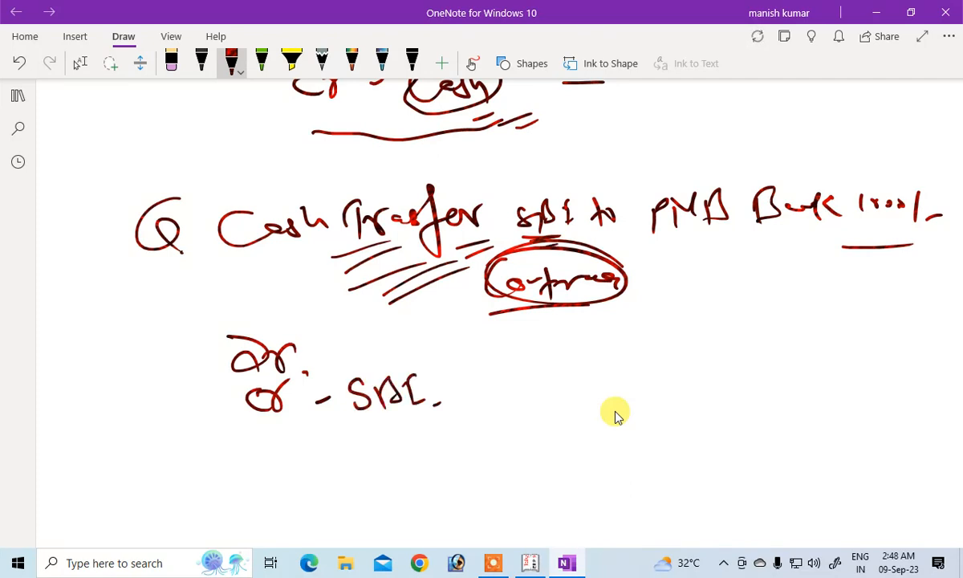
{"action": "left_click_drag", "start_coordinate": [648, 248], "coordinate": [711, 240]}
{"action": "left_click_drag", "start_coordinate": [655, 249], "coordinate": [690, 245]}
{"action": "mouse_move", "coordinate": [353, 323]}
{"action": "left_mouse_down"}
{"action": "mouse_move", "coordinate": [353, 353]}
{"action": "mouse_move", "coordinate": [362, 335]}
{"action": "mouse_move", "coordinate": [370, 349]}
{"action": "mouse_move", "coordinate": [390, 321]}
{"action": "left_mouse_up"}
{"action": "left_click_drag", "start_coordinate": [393, 321], "coordinate": [411, 340]}
{"action": "mouse_move", "coordinate": [422, 335]}
{"action": "left_mouse_down"}
{"action": "mouse_move", "coordinate": [448, 343]}
{"action": "mouse_move", "coordinate": [504, 324]}
{"action": "left_mouse_up"}
{"action": "left_click_drag", "start_coordinate": [486, 376], "coordinate": [521, 371]}
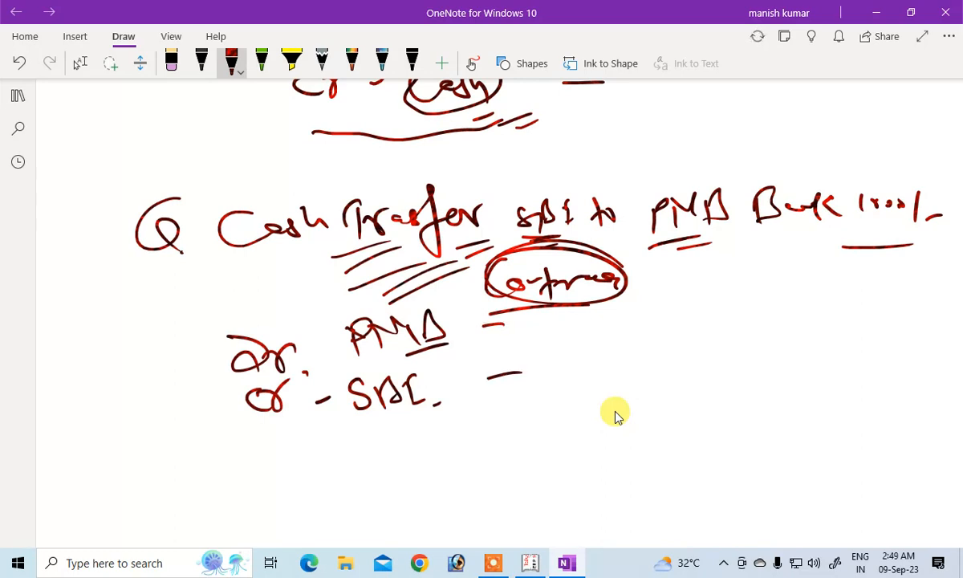
- Underline the PNB and SBI entries on the Dr. and Cr lines, and put the pen away
{"action": "mouse_move", "coordinate": [354, 323]}
{"action": "left_mouse_down"}
{"action": "mouse_move", "coordinate": [352, 354]}
{"action": "mouse_move", "coordinate": [356, 339]}
{"action": "mouse_move", "coordinate": [374, 348]}
{"action": "left_mouse_up"}
{"action": "left_click_drag", "start_coordinate": [376, 323], "coordinate": [391, 311]}
{"action": "mouse_move", "coordinate": [352, 354]}
{"action": "left_mouse_down"}
{"action": "mouse_move", "coordinate": [458, 335]}
{"action": "mouse_move", "coordinate": [416, 348]}
{"action": "mouse_move", "coordinate": [430, 343]}
{"action": "left_mouse_up"}
{"action": "left_click_drag", "start_coordinate": [357, 418], "coordinate": [417, 407]}
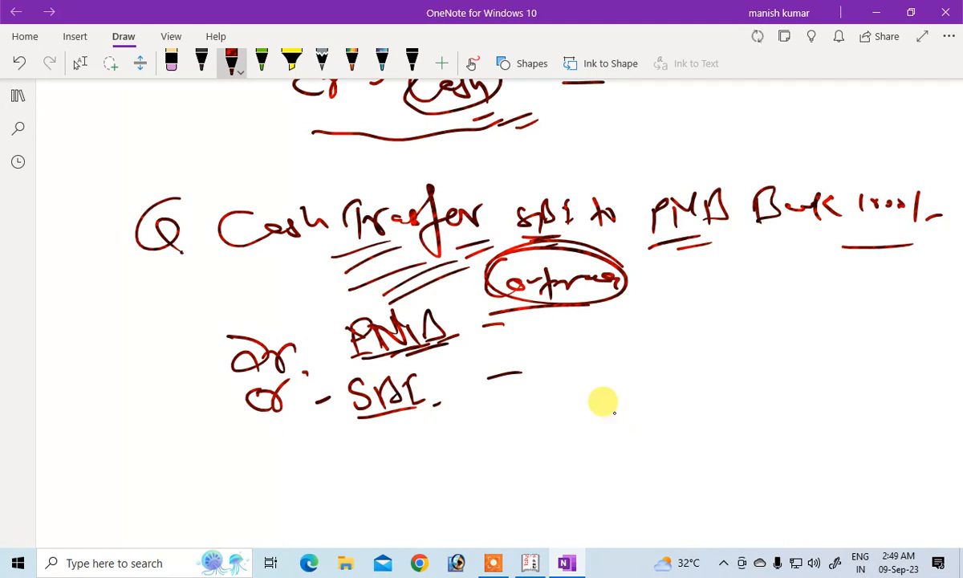
{"action": "key", "text": "Escape"}
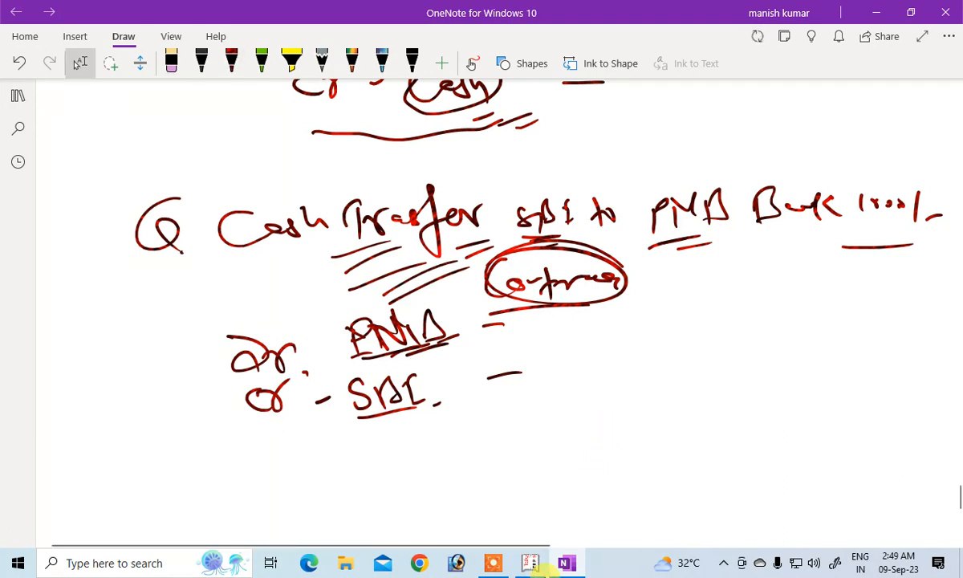
- Switch to Tally.ERP 9 and start a new ledger named Sbi under Bank Accounts from the contra voucher's Cr line
{"action": "left_click", "coordinate": [527, 567]}
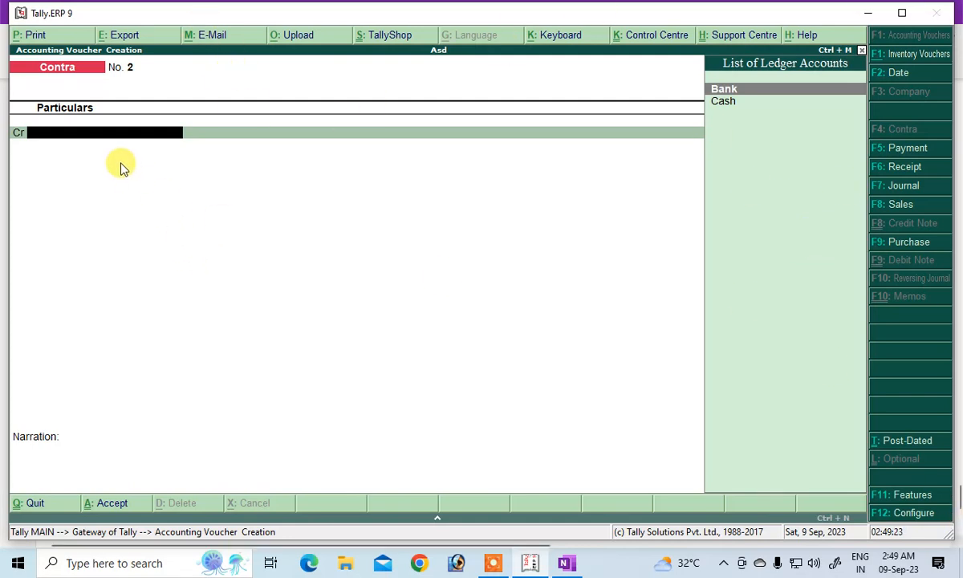
{"action": "key", "text": "alt+c"}
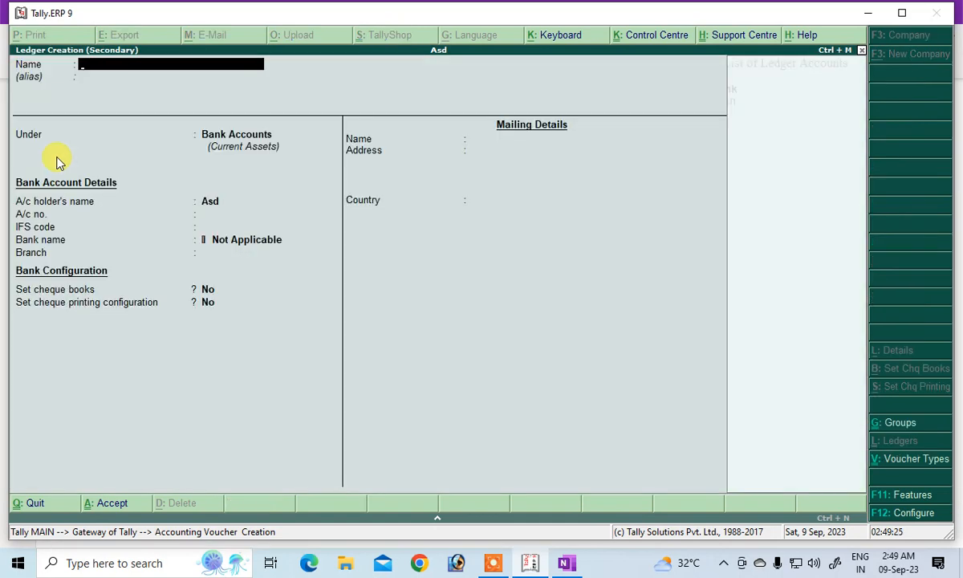
{"action": "type", "text": "Sbi"}
{"action": "key", "text": "Return"}
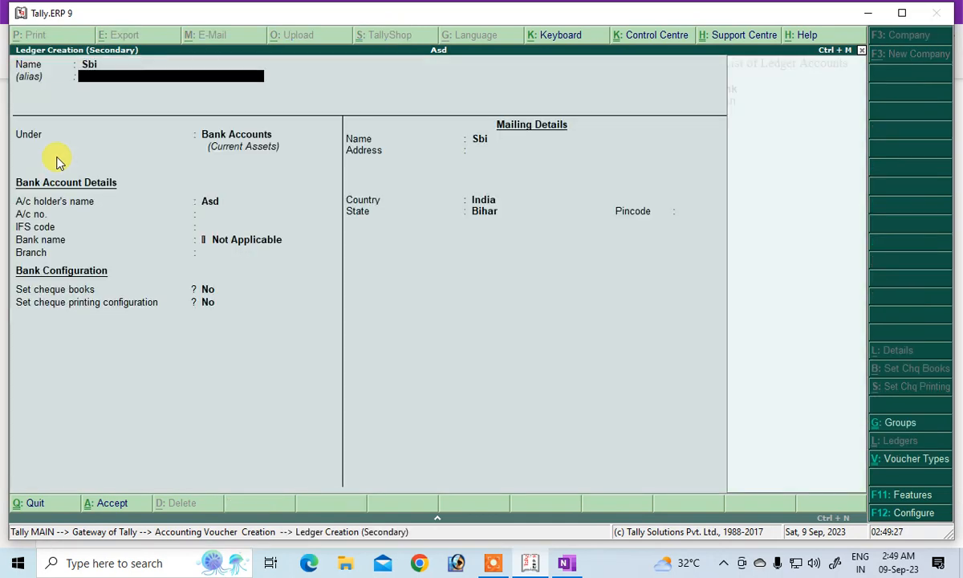
{"action": "key", "text": "Return"}
{"action": "key", "text": "Return"}
{"action": "key", "text": "Return"}
{"action": "key", "text": "Return"}
{"action": "key", "text": "Return"}
{"action": "key", "text": "Return"}
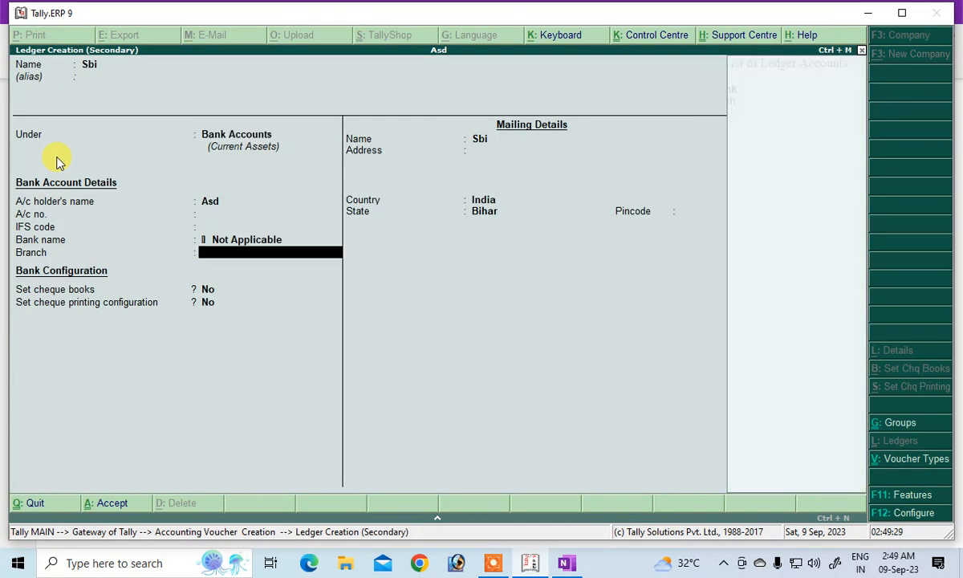
- Fill in the Sbi ledger's bank account number, keep the other default details and save the ledger
{"action": "key", "text": "BackSpace"}
{"action": "key", "text": "BackSpace"}
{"action": "key", "text": "BackSpace"}
{"action": "type", "text": "456546456"}
{"action": "key", "text": "Return"}
{"action": "key", "text": "Return"}
{"action": "key", "text": "Return"}
{"action": "key", "text": "Return"}
{"action": "key", "text": "Return"}
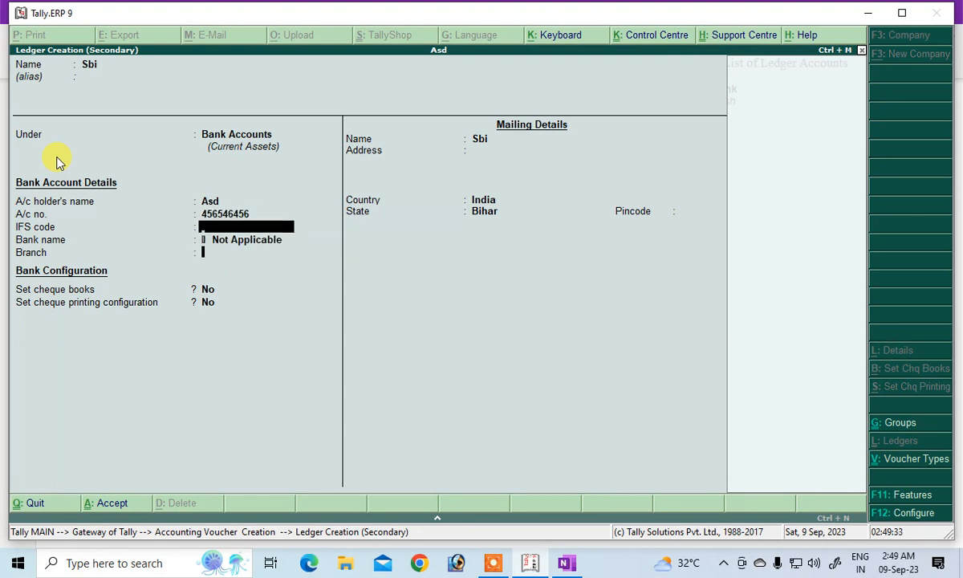
{"action": "key", "text": "Return"}
{"action": "key", "text": "Return"}
{"action": "key", "text": "Return"}
{"action": "key", "text": "Return"}
{"action": "key", "text": "Return"}
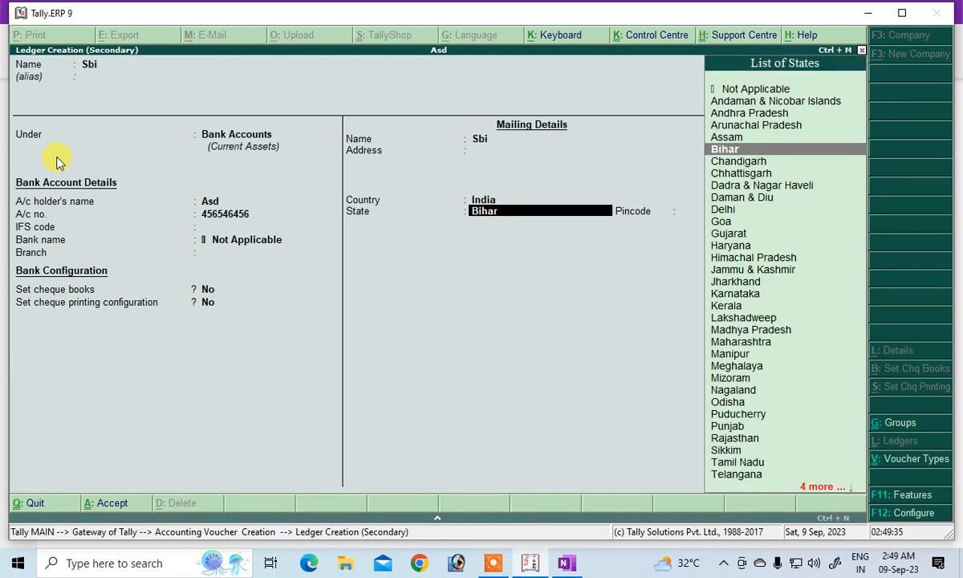
{"action": "key", "text": "Return"}
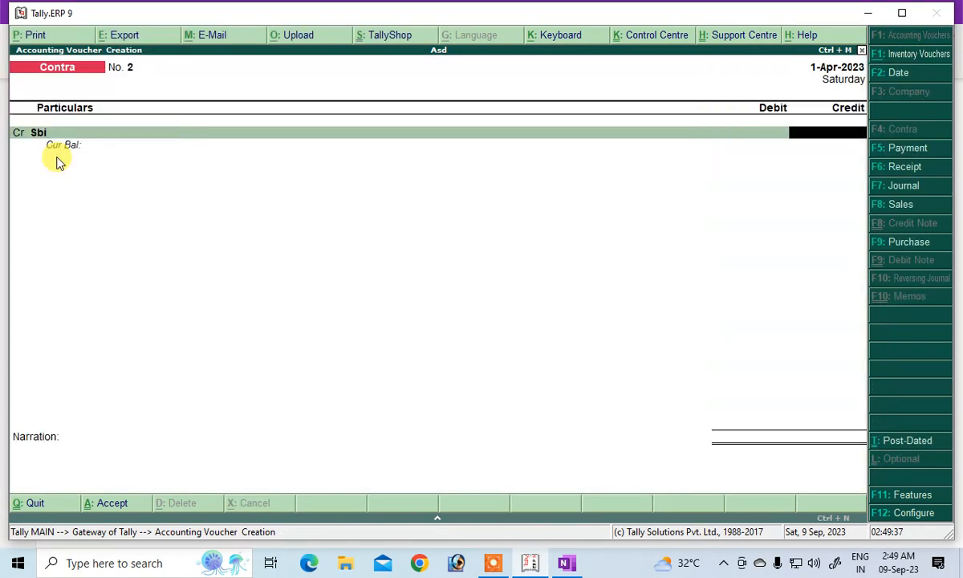
- Credit Sbi with 1000 in the contra voucher and accept its default bank details
{"action": "type", "text": "1000"}
{"action": "key", "text": "Return"}
{"action": "key", "text": "Return"}
{"action": "key", "text": "Return"}
{"action": "key", "text": "Return"}
{"action": "key", "text": "Return"}
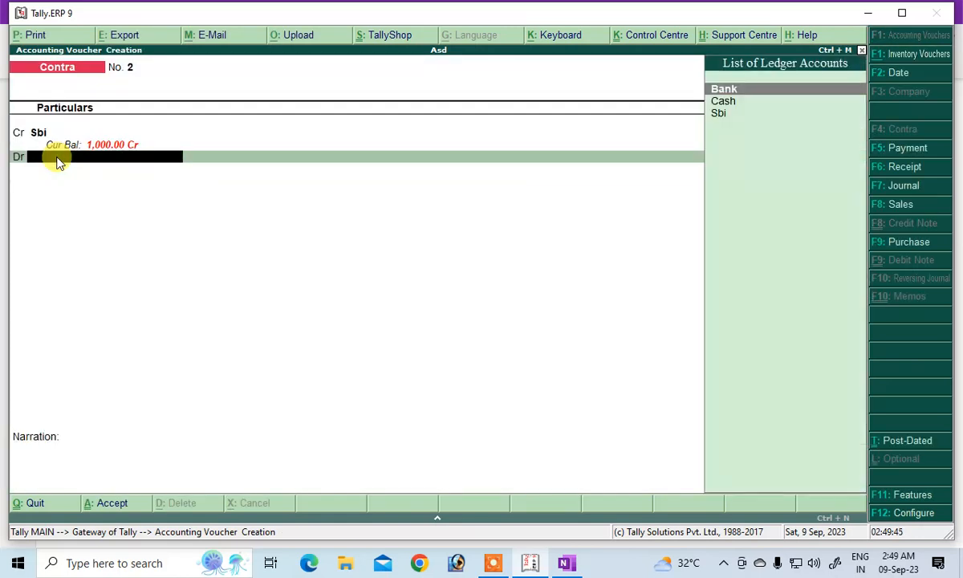
- Start a new ledger named Pnb under Bank Accounts from the voucher's Dr line
{"action": "key", "text": "alt+c"}
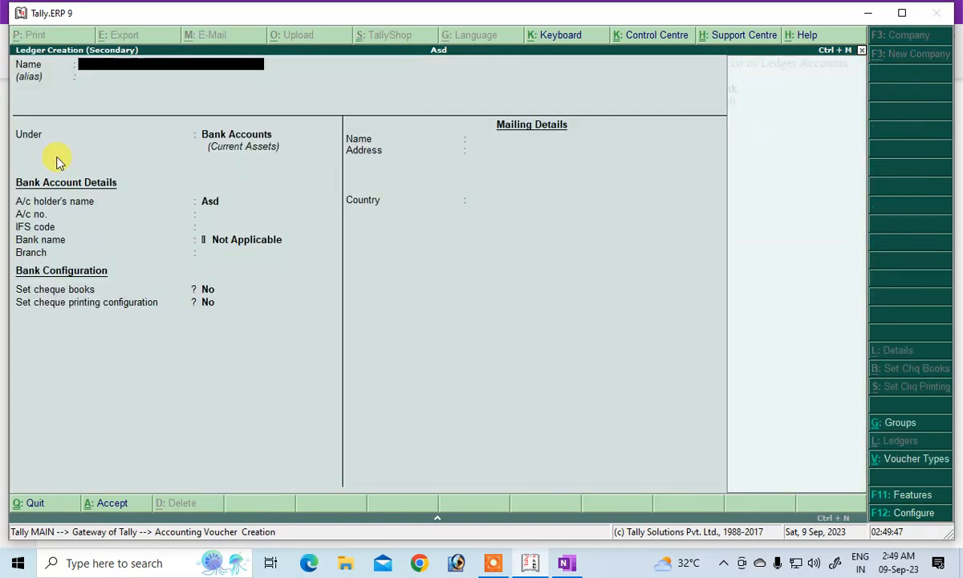
{"action": "type", "text": "Pnb"}
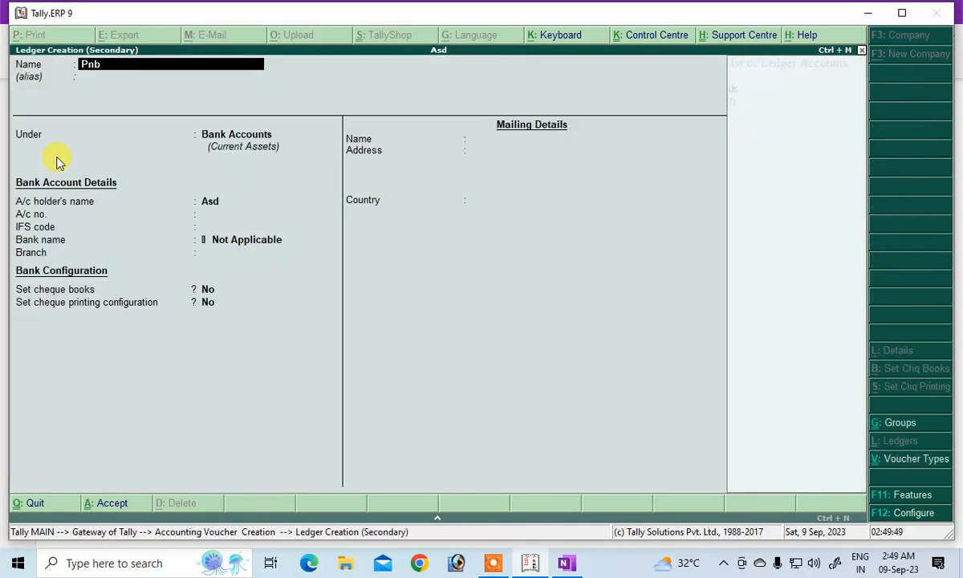
{"action": "key", "text": "Return"}
{"action": "key", "text": "Return"}
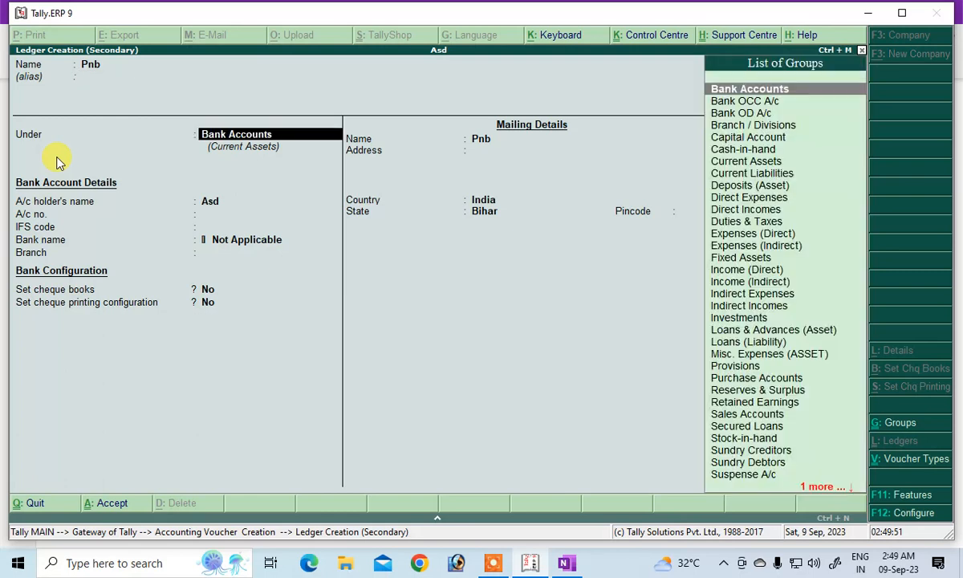
{"action": "key", "text": "Return"}
{"action": "key", "text": "Return"}
{"action": "key", "text": "Return"}
{"action": "key", "text": "Return"}
{"action": "key", "text": "Return"}
{"action": "key", "text": "Return"}
{"action": "key", "text": "Return"}
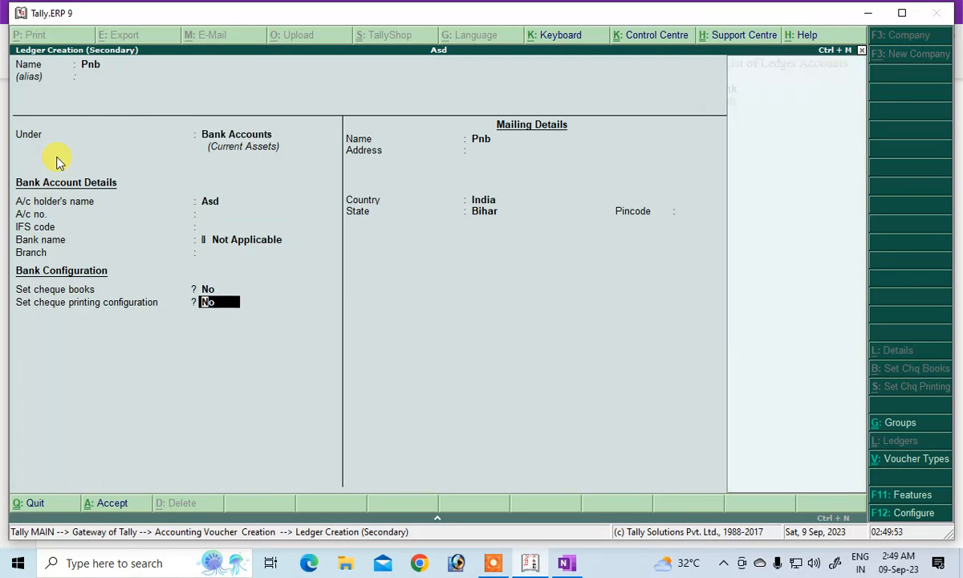
- Fill in the Pnb ledger's bank account number, keep the other default details and save the ledger
{"action": "key", "text": "BackSpace"}
{"action": "key", "text": "BackSpace"}
{"action": "key", "text": "BackSpace"}
{"action": "key", "text": "BackSpace"}
{"action": "key", "text": "BackSpace"}
{"action": "type", "text": "645645654"}
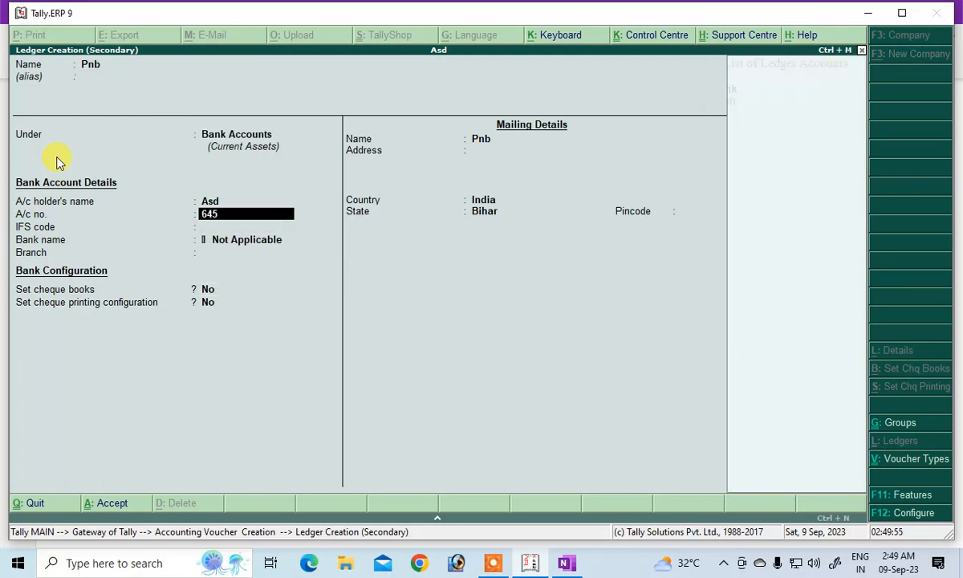
{"action": "key", "text": "Return"}
{"action": "key", "text": "Return"}
{"action": "key", "text": "Return"}
{"action": "key", "text": "Return"}
{"action": "key", "text": "Return"}
{"action": "key", "text": "Return"}
{"action": "key", "text": "Return"}
{"action": "key", "text": "Return"}
{"action": "key", "text": "Return"}
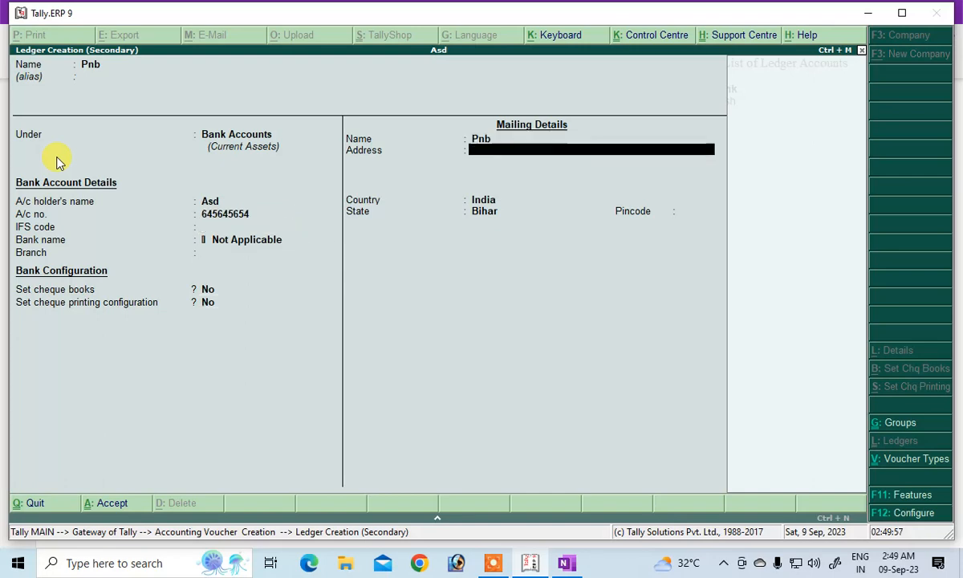
{"action": "key", "text": "Return"}
{"action": "key", "text": "Return"}
{"action": "key", "text": "Return"}
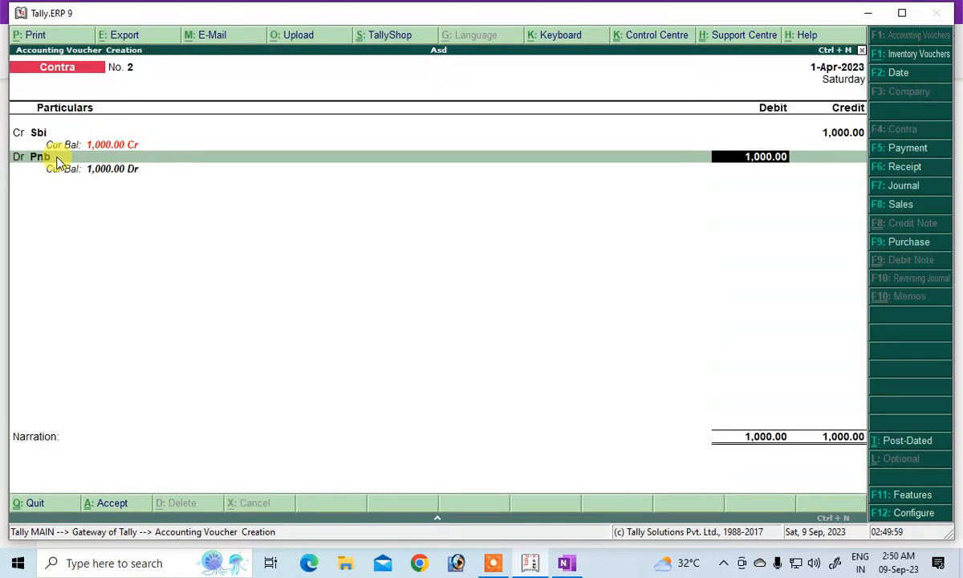
- Accept 1,000.00 as the debit to Pnb and save contra voucher No. 2
{"action": "key", "text": "Return"}
{"action": "key", "text": "Return"}
{"action": "key", "text": "Return"}
{"action": "key", "text": "Return"}
{"action": "key", "text": "Return"}
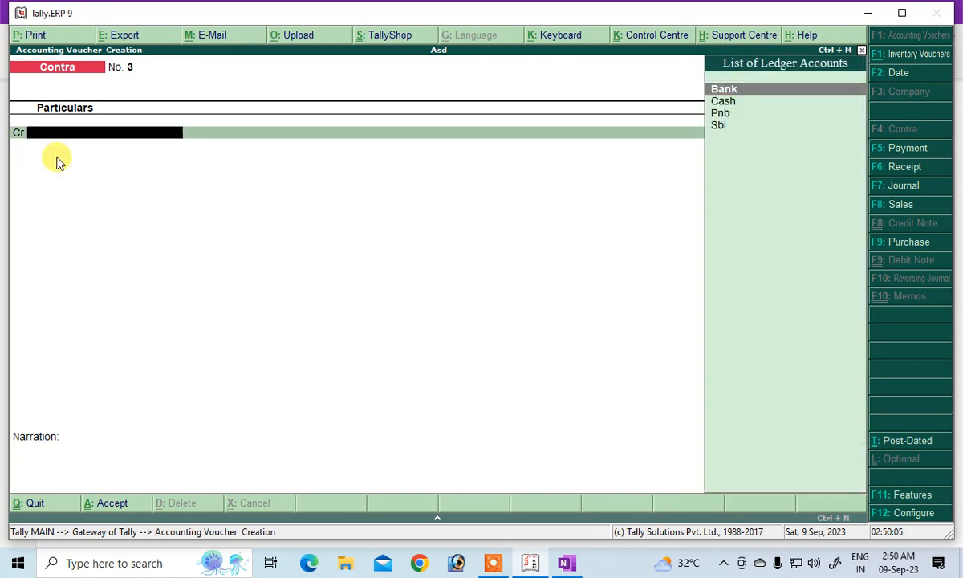
- Switch to OneNote and handwrite an underlined "Payment" heading with a circled "F5" beside it below the bank transfer entry
{"action": "left_click", "coordinate": [565, 562]}
{"action": "scroll", "coordinate": [187, 412], "scroll_direction": "down", "scroll_amount": 5}
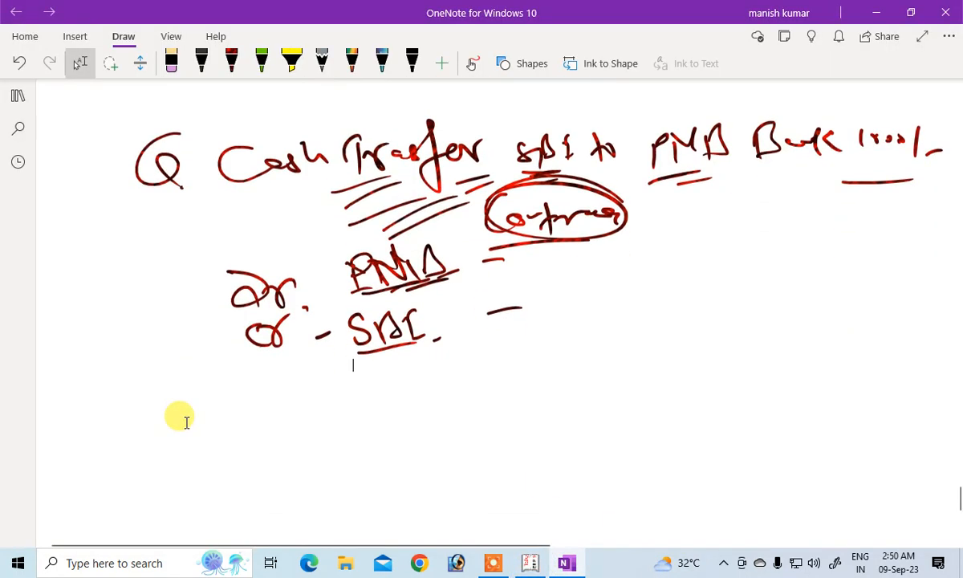
{"action": "left_click", "coordinate": [232, 62]}
{"action": "left_click_drag", "start_coordinate": [395, 141], "coordinate": [459, 122]}
{"action": "left_click_drag", "start_coordinate": [398, 156], "coordinate": [459, 136]}
{"action": "mouse_move", "coordinate": [413, 166]}
{"action": "left_mouse_down"}
{"action": "mouse_move", "coordinate": [476, 150]}
{"action": "mouse_move", "coordinate": [415, 241]}
{"action": "left_mouse_up"}
{"action": "mouse_move", "coordinate": [409, 213]}
{"action": "left_mouse_down"}
{"action": "mouse_move", "coordinate": [417, 180]}
{"action": "mouse_move", "coordinate": [481, 229]}
{"action": "mouse_move", "coordinate": [496, 194]}
{"action": "mouse_move", "coordinate": [533, 204]}
{"action": "mouse_move", "coordinate": [571, 186]}
{"action": "left_mouse_up"}
{"action": "left_click_drag", "start_coordinate": [568, 175], "coordinate": [573, 229]}
{"action": "mouse_move", "coordinate": [371, 236]}
{"action": "left_mouse_down"}
{"action": "mouse_move", "coordinate": [579, 228]}
{"action": "mouse_move", "coordinate": [481, 243]}
{"action": "mouse_move", "coordinate": [570, 239]}
{"action": "left_mouse_up"}
{"action": "mouse_move", "coordinate": [623, 224]}
{"action": "left_mouse_down"}
{"action": "mouse_move", "coordinate": [634, 189]}
{"action": "mouse_move", "coordinate": [646, 217]}
{"action": "left_mouse_up"}
{"action": "left_click_drag", "start_coordinate": [642, 166], "coordinate": [633, 169]}
{"action": "left_click_drag", "start_coordinate": [594, 256], "coordinate": [673, 244]}
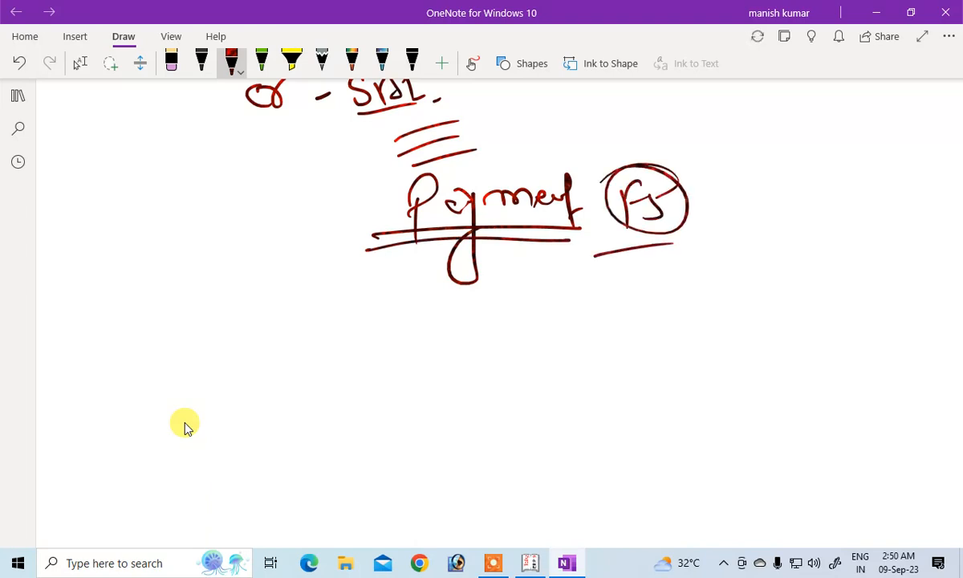
- Add more underlines to the Payment heading and handwrite a circled, underlined "Exp" below it
{"action": "left_click_drag", "start_coordinate": [450, 240], "coordinate": [542, 231]}
{"action": "mouse_move", "coordinate": [465, 250]}
{"action": "left_mouse_down"}
{"action": "mouse_move", "coordinate": [544, 241]}
{"action": "mouse_move", "coordinate": [578, 248]}
{"action": "left_mouse_up"}
{"action": "left_click_drag", "start_coordinate": [494, 276], "coordinate": [581, 257]}
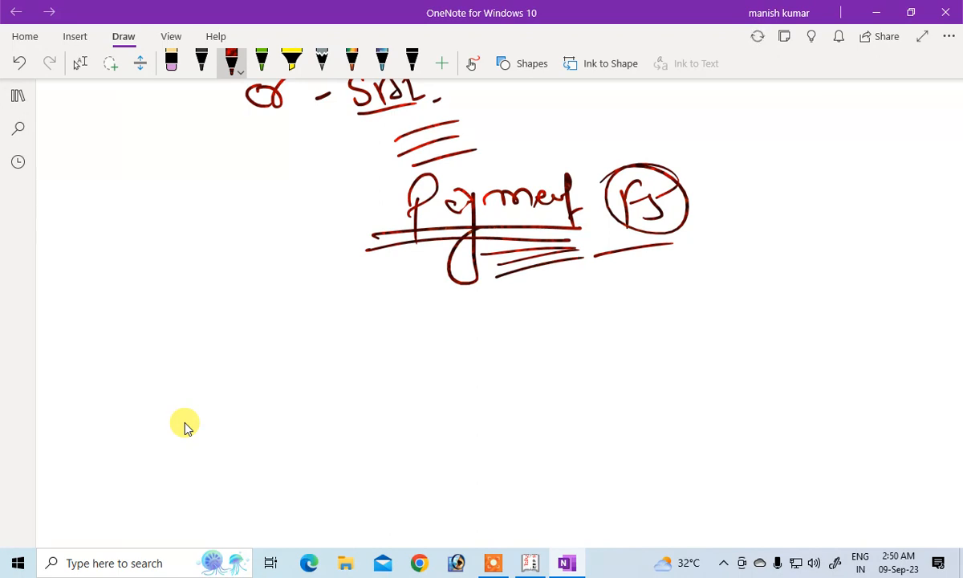
{"action": "mouse_move", "coordinate": [497, 268]}
{"action": "left_mouse_down"}
{"action": "mouse_move", "coordinate": [513, 283]}
{"action": "mouse_move", "coordinate": [552, 267]}
{"action": "left_mouse_up"}
{"action": "mouse_move", "coordinate": [514, 303]}
{"action": "left_mouse_down"}
{"action": "mouse_move", "coordinate": [499, 322]}
{"action": "mouse_move", "coordinate": [548, 333]}
{"action": "left_mouse_up"}
{"action": "left_click_drag", "start_coordinate": [521, 279], "coordinate": [502, 299]}
{"action": "mouse_move", "coordinate": [503, 281]}
{"action": "left_mouse_down"}
{"action": "mouse_move", "coordinate": [463, 319]}
{"action": "mouse_move", "coordinate": [565, 282]}
{"action": "left_mouse_up"}
{"action": "left_click_drag", "start_coordinate": [499, 348], "coordinate": [553, 341]}
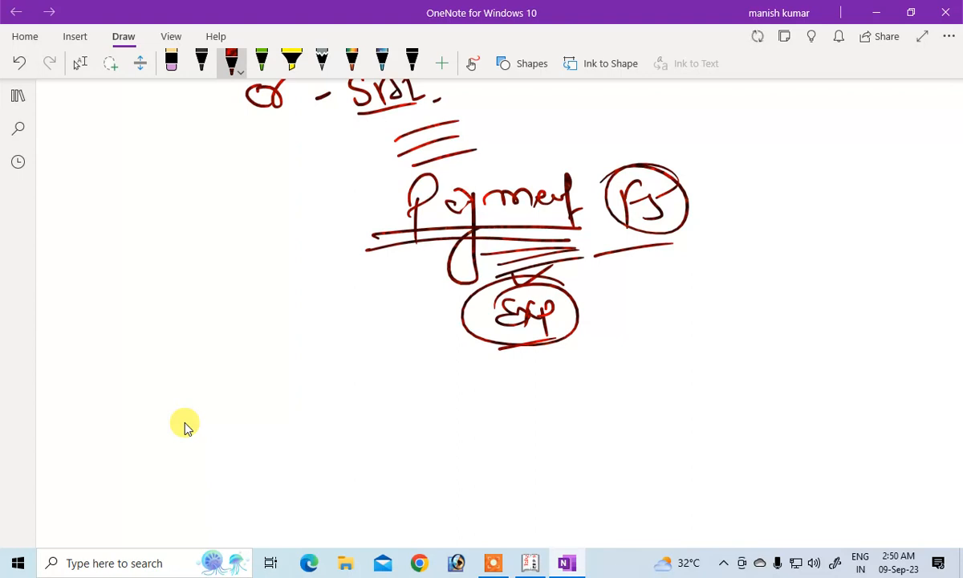
{"action": "mouse_move", "coordinate": [365, 239]}
{"action": "left_mouse_down"}
{"action": "mouse_move", "coordinate": [410, 221]}
{"action": "mouse_move", "coordinate": [417, 231]}
{"action": "left_mouse_up"}
{"action": "left_click_drag", "start_coordinate": [384, 263], "coordinate": [428, 246]}
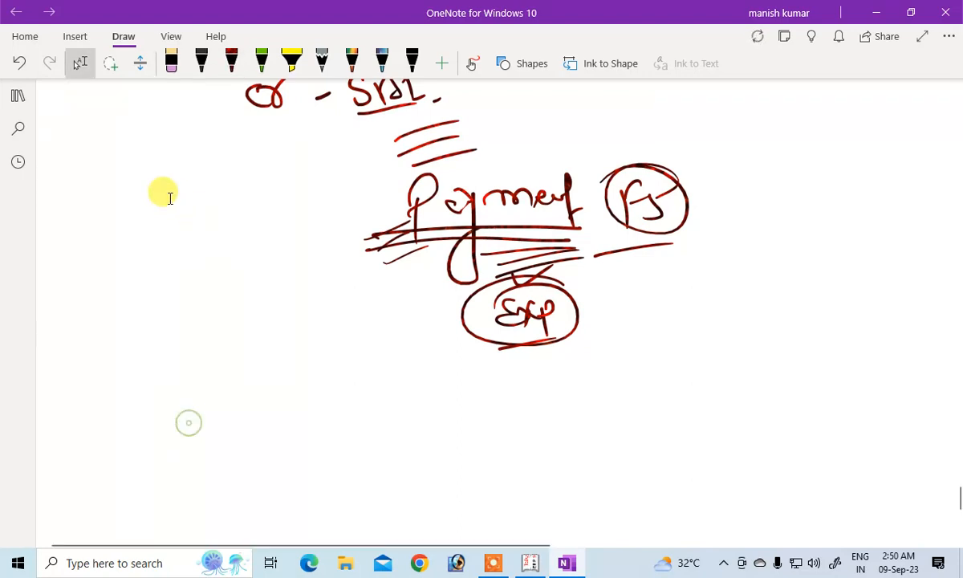
- Handwrite a new question below the Payment heading: "Q. Cash Paid to", followed by the payee's name and "2500/-"
{"action": "scroll", "coordinate": [165, 201], "scroll_direction": "down", "scroll_amount": 3}
{"action": "mouse_move", "coordinate": [110, 198]}
{"action": "left_mouse_down"}
{"action": "mouse_move", "coordinate": [120, 218]}
{"action": "mouse_move", "coordinate": [114, 234]}
{"action": "left_mouse_up"}
{"action": "left_click", "coordinate": [127, 242]}
{"action": "mouse_move", "coordinate": [199, 210]}
{"action": "left_mouse_down"}
{"action": "mouse_move", "coordinate": [192, 242]}
{"action": "mouse_move", "coordinate": [267, 225]}
{"action": "left_mouse_up"}
{"action": "left_click", "coordinate": [327, 215]}
{"action": "left_click_drag", "start_coordinate": [319, 202], "coordinate": [333, 258]}
{"action": "mouse_move", "coordinate": [320, 205]}
{"action": "left_mouse_down"}
{"action": "mouse_move", "coordinate": [361, 213]}
{"action": "mouse_move", "coordinate": [390, 189]}
{"action": "mouse_move", "coordinate": [421, 216]}
{"action": "left_mouse_up"}
{"action": "left_click_drag", "start_coordinate": [438, 215], "coordinate": [469, 218]}
{"action": "mouse_move", "coordinate": [543, 193]}
{"action": "left_mouse_down"}
{"action": "mouse_move", "coordinate": [544, 241]}
{"action": "mouse_move", "coordinate": [566, 211]}
{"action": "mouse_move", "coordinate": [622, 236]}
{"action": "left_mouse_up"}
{"action": "mouse_move", "coordinate": [684, 215]}
{"action": "left_mouse_down"}
{"action": "mouse_move", "coordinate": [690, 207]}
{"action": "mouse_move", "coordinate": [707, 230]}
{"action": "mouse_move", "coordinate": [718, 211]}
{"action": "left_mouse_up"}
{"action": "left_click_drag", "start_coordinate": [740, 207], "coordinate": [759, 209]}
{"action": "mouse_move", "coordinate": [780, 206]}
{"action": "left_mouse_down"}
{"action": "mouse_move", "coordinate": [777, 233]}
{"action": "mouse_move", "coordinate": [815, 218]}
{"action": "left_mouse_up"}
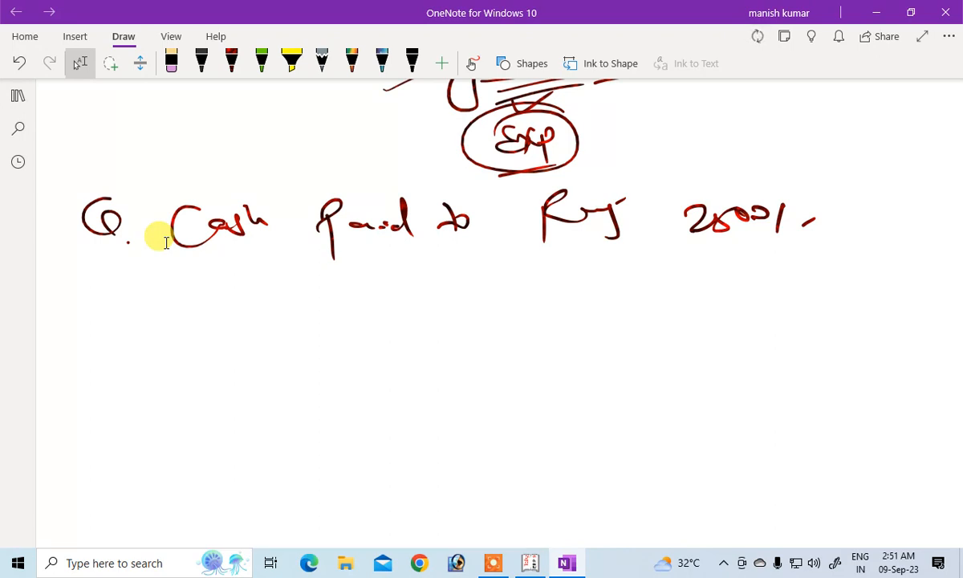
- Handwrite the payee's name on a Dr. line and "Cash" on a Cr line below the payment question, adding a circled "F5" beside them
{"action": "mouse_move", "coordinate": [253, 288]}
{"action": "left_mouse_down"}
{"action": "mouse_move", "coordinate": [278, 299]}
{"action": "mouse_move", "coordinate": [321, 296]}
{"action": "left_mouse_up"}
{"action": "left_click_drag", "start_coordinate": [282, 340], "coordinate": [358, 341]}
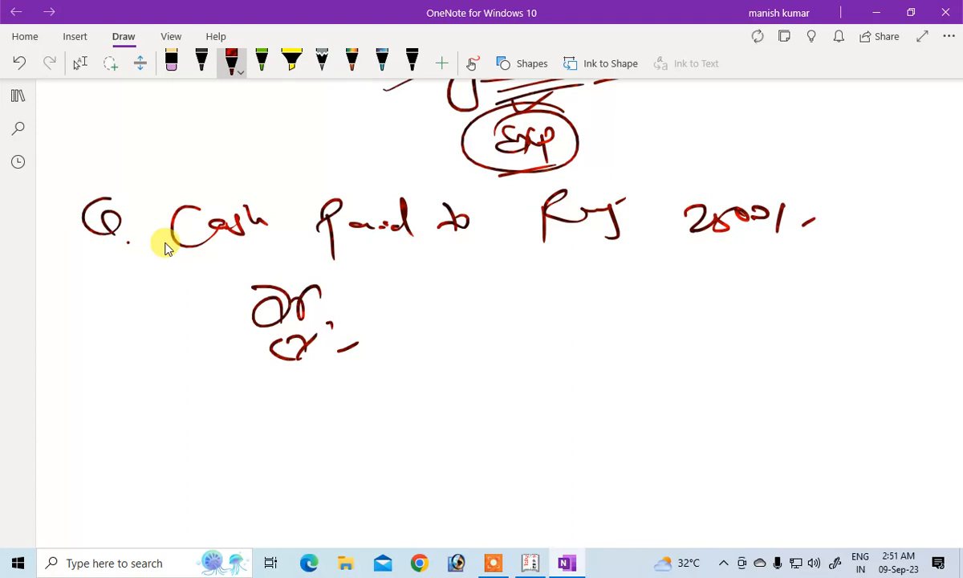
{"action": "mouse_move", "coordinate": [201, 258]}
{"action": "left_mouse_down"}
{"action": "mouse_move", "coordinate": [565, 243]}
{"action": "mouse_move", "coordinate": [570, 252]}
{"action": "mouse_move", "coordinate": [556, 257]}
{"action": "left_mouse_up"}
{"action": "mouse_move", "coordinate": [405, 337]}
{"action": "left_mouse_down"}
{"action": "mouse_move", "coordinate": [411, 365]}
{"action": "mouse_move", "coordinate": [485, 346]}
{"action": "left_mouse_up"}
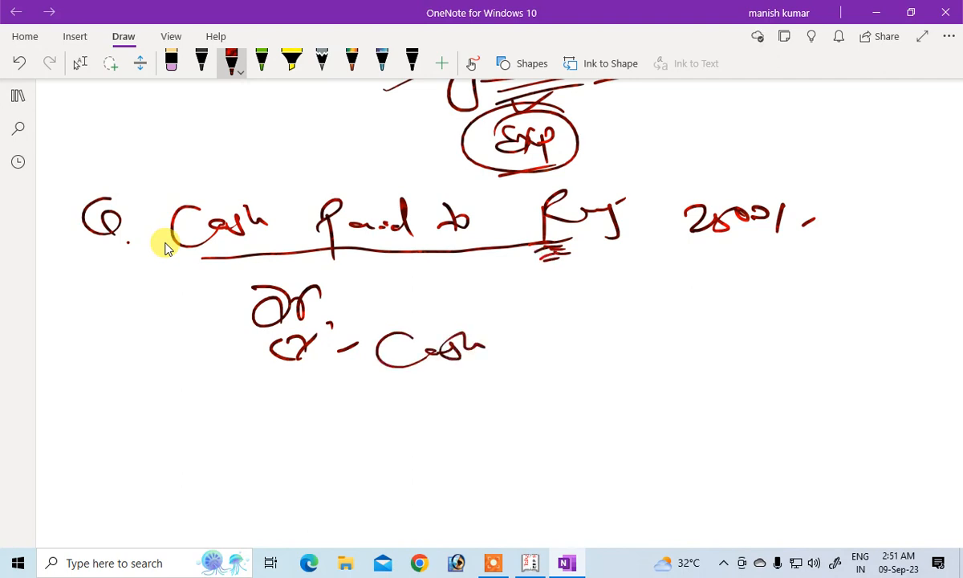
{"action": "mouse_move", "coordinate": [401, 266]}
{"action": "left_mouse_down"}
{"action": "mouse_move", "coordinate": [401, 303]}
{"action": "mouse_move", "coordinate": [445, 288]}
{"action": "mouse_move", "coordinate": [489, 303]}
{"action": "mouse_move", "coordinate": [470, 403]}
{"action": "left_mouse_up"}
{"action": "left_click_drag", "start_coordinate": [389, 385], "coordinate": [466, 375]}
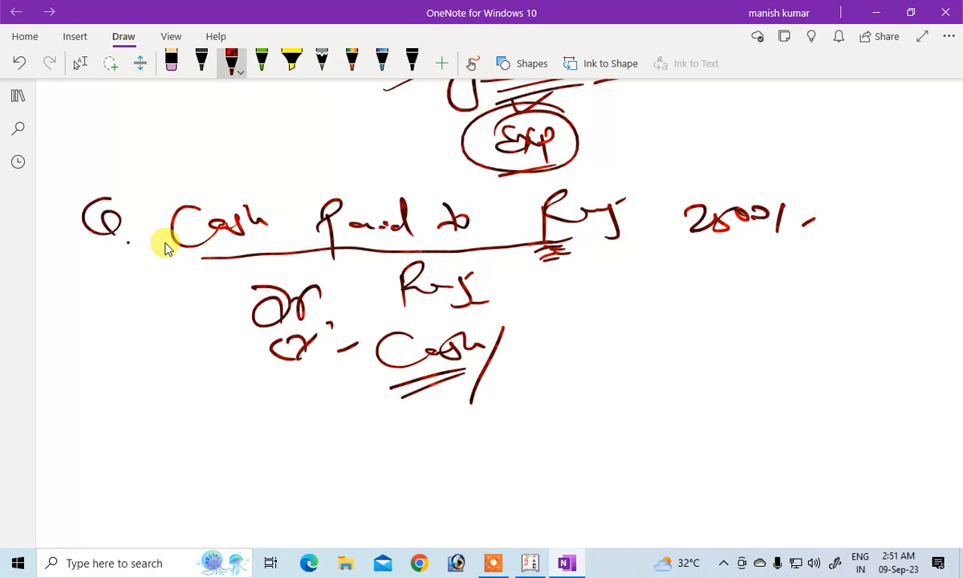
{"action": "mouse_move", "coordinate": [636, 294]}
{"action": "left_mouse_down"}
{"action": "mouse_move", "coordinate": [627, 330]}
{"action": "mouse_move", "coordinate": [666, 293]}
{"action": "mouse_move", "coordinate": [634, 273]}
{"action": "left_mouse_up"}
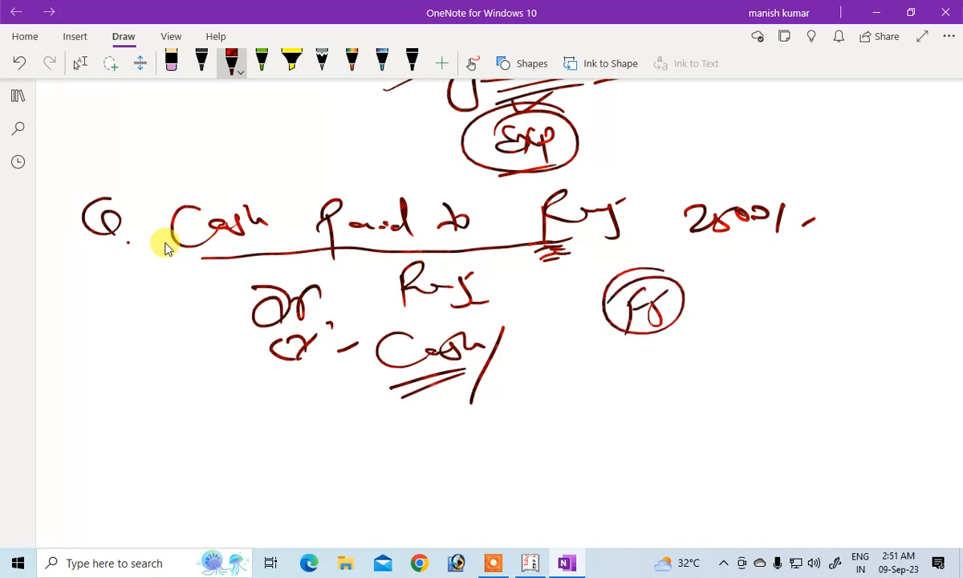
- Add "by cheque" to the payment question, and handwrite an underlined "Bank" after the crossed-out "Cash" on the Cr line
{"action": "mouse_move", "coordinate": [526, 391]}
{"action": "left_mouse_down"}
{"action": "mouse_move", "coordinate": [553, 389]}
{"action": "mouse_move", "coordinate": [567, 371]}
{"action": "mouse_move", "coordinate": [594, 374]}
{"action": "left_mouse_up"}
{"action": "left_click_drag", "start_coordinate": [573, 393], "coordinate": [598, 384]}
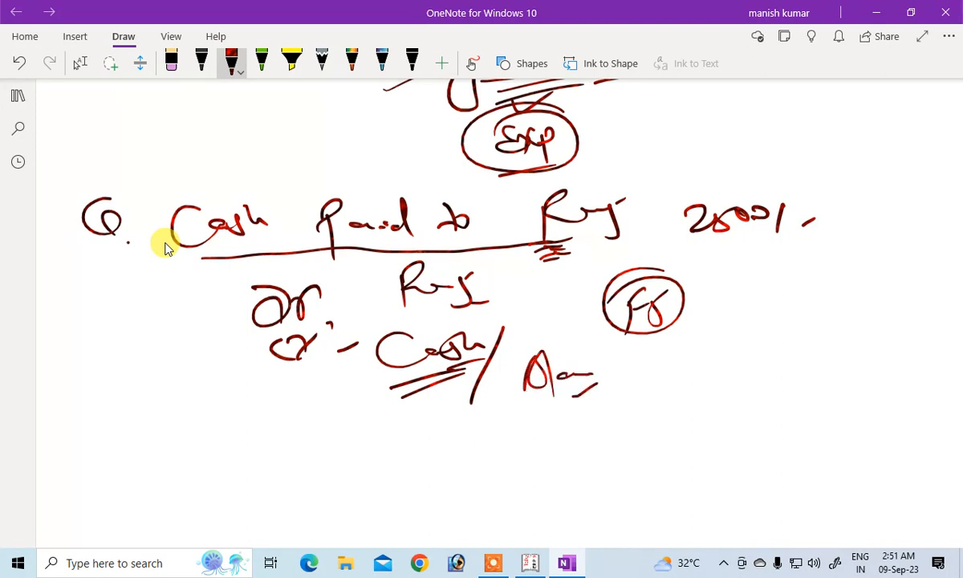
{"action": "mouse_move", "coordinate": [642, 199]}
{"action": "left_mouse_down"}
{"action": "mouse_move", "coordinate": [664, 210]}
{"action": "mouse_move", "coordinate": [742, 161]}
{"action": "left_mouse_up"}
{"action": "left_click_drag", "start_coordinate": [742, 182], "coordinate": [756, 182]}
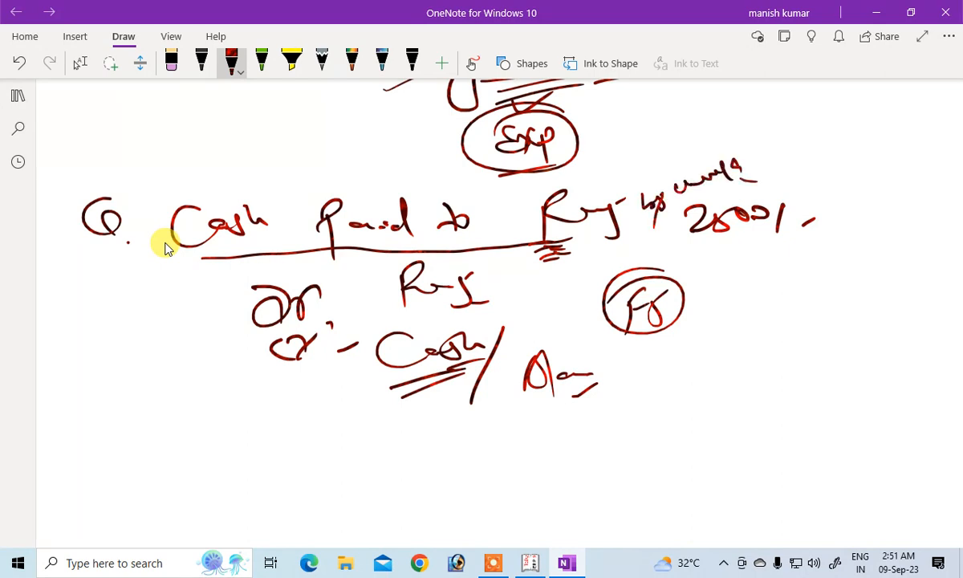
{"action": "left_click_drag", "start_coordinate": [385, 345], "coordinate": [430, 325]}
{"action": "left_click_drag", "start_coordinate": [549, 375], "coordinate": [573, 369]}
{"action": "left_click_drag", "start_coordinate": [545, 410], "coordinate": [598, 383]}
{"action": "mouse_move", "coordinate": [562, 401]}
{"action": "left_mouse_down"}
{"action": "mouse_move", "coordinate": [581, 397]}
{"action": "mouse_move", "coordinate": [602, 359]}
{"action": "mouse_move", "coordinate": [622, 370]}
{"action": "mouse_move", "coordinate": [603, 382]}
{"action": "mouse_move", "coordinate": [617, 386]}
{"action": "left_mouse_up"}
- Draw tick marks beside "Cash" and "Bank" on the Cr line and extra underlines below "Cash"
{"action": "scroll", "coordinate": [165, 249], "scroll_direction": "up", "scroll_amount": 1}
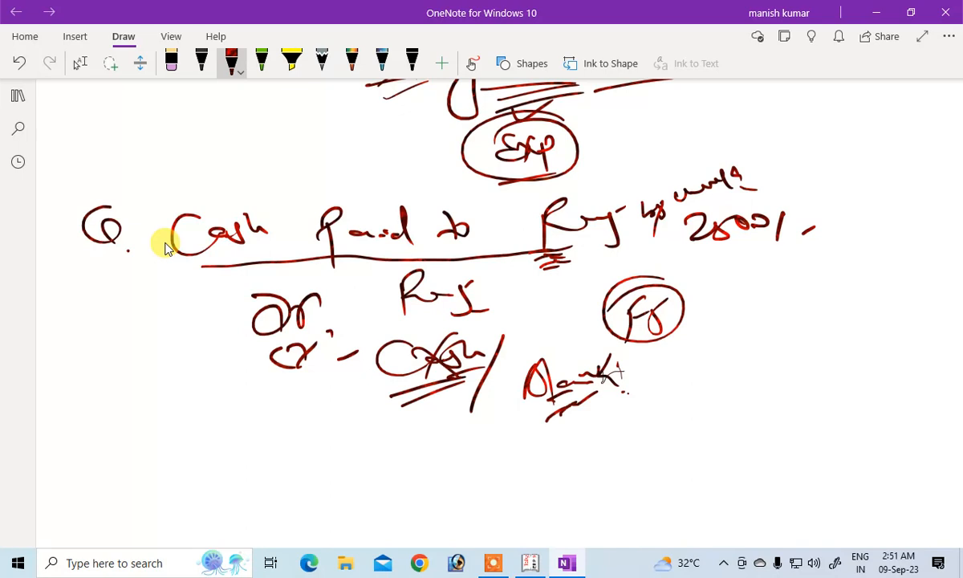
{"action": "left_click_drag", "start_coordinate": [352, 380], "coordinate": [386, 380]}
{"action": "left_click_drag", "start_coordinate": [502, 411], "coordinate": [541, 407]}
{"action": "left_click_drag", "start_coordinate": [405, 423], "coordinate": [461, 412]}
{"action": "left_click_drag", "start_coordinate": [440, 437], "coordinate": [483, 417]}
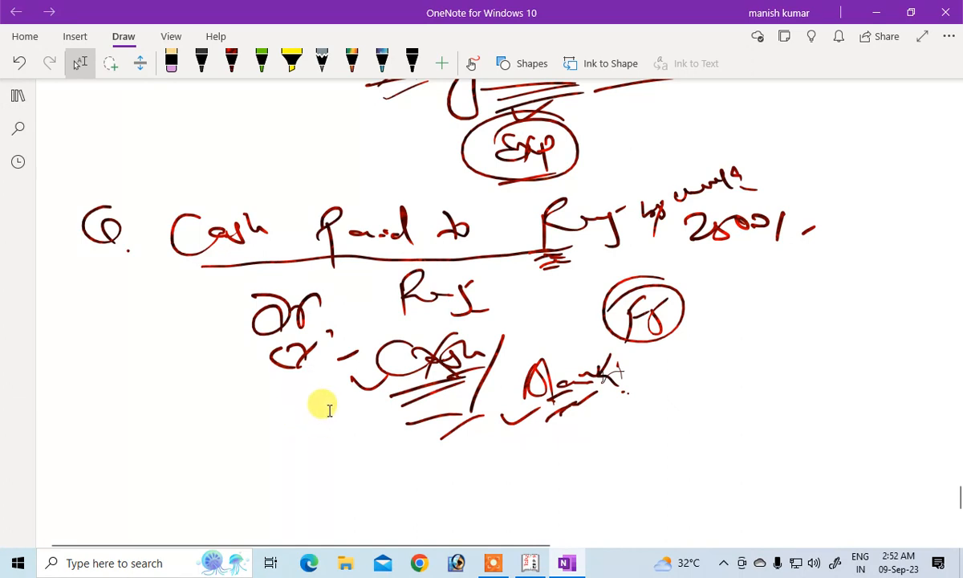
{"action": "left_click", "coordinate": [435, 451]}
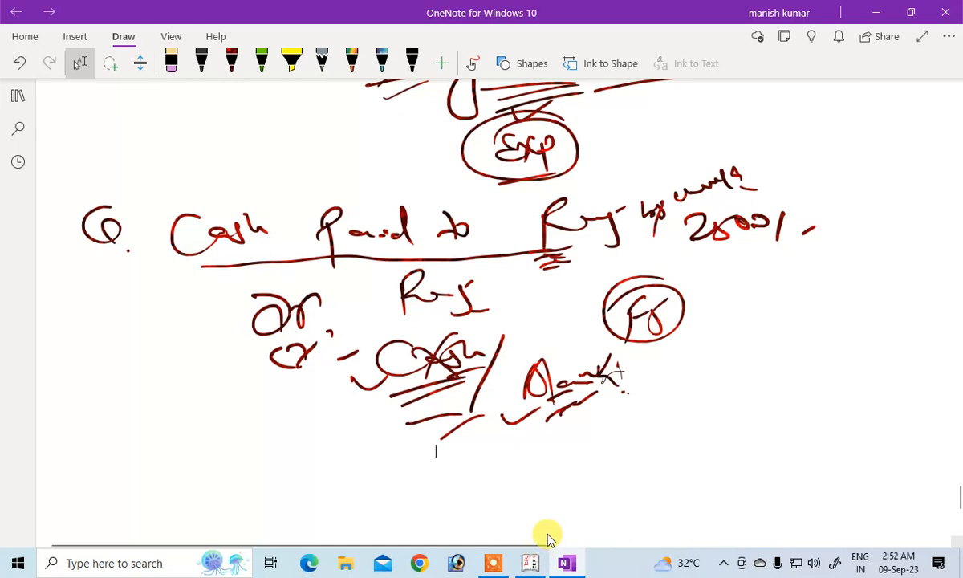
- Switch to Tally.ERP 9, recheck the handwritten payment question in OneNote, and return to the payment voucher
{"action": "left_click", "coordinate": [531, 563]}
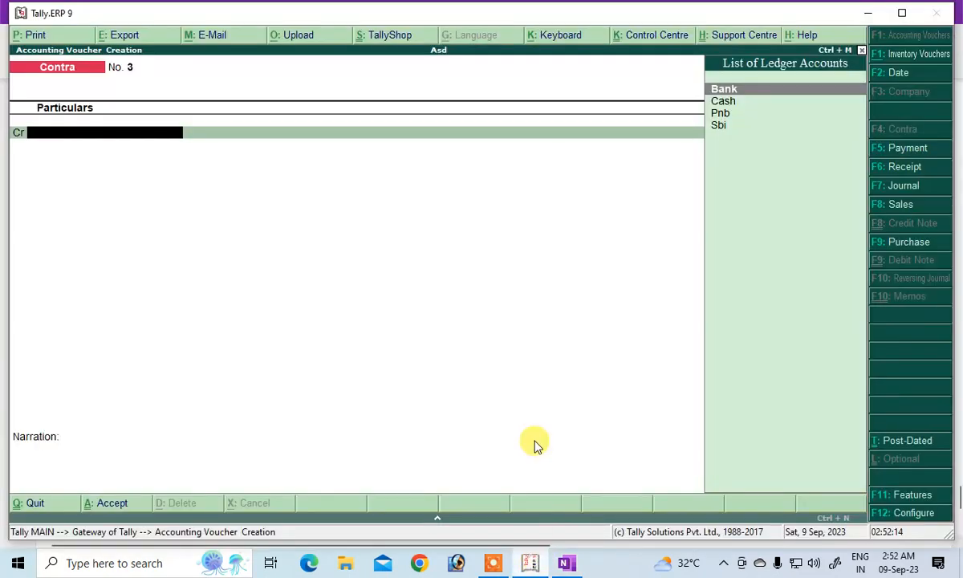
{"action": "left_click", "coordinate": [645, 230]}
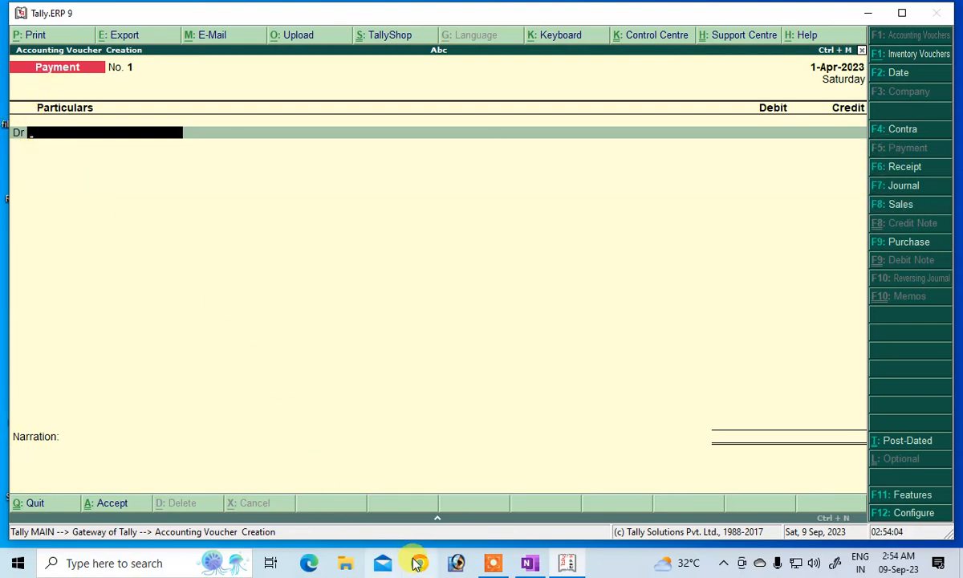
{"action": "left_click", "coordinate": [530, 563]}
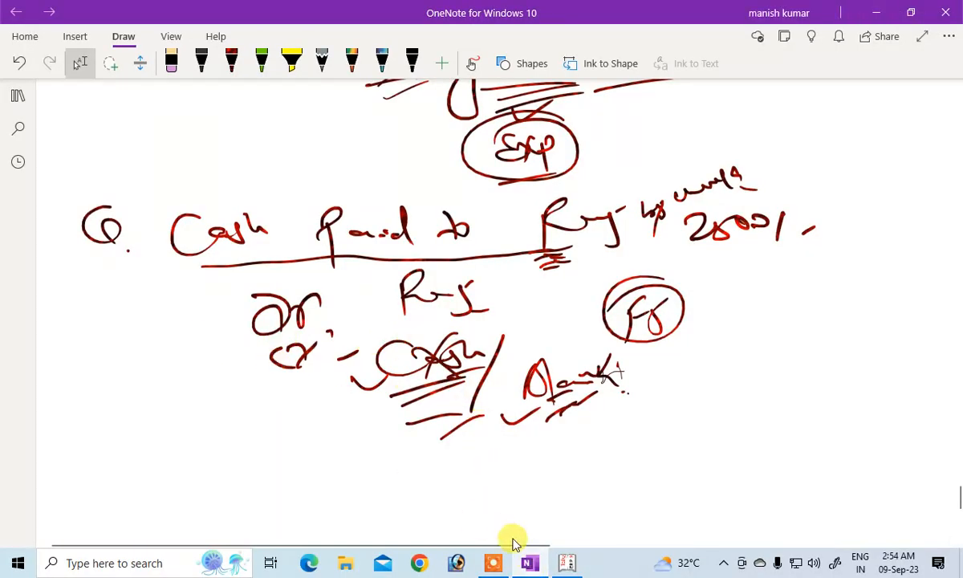
{"action": "left_click", "coordinate": [560, 563]}
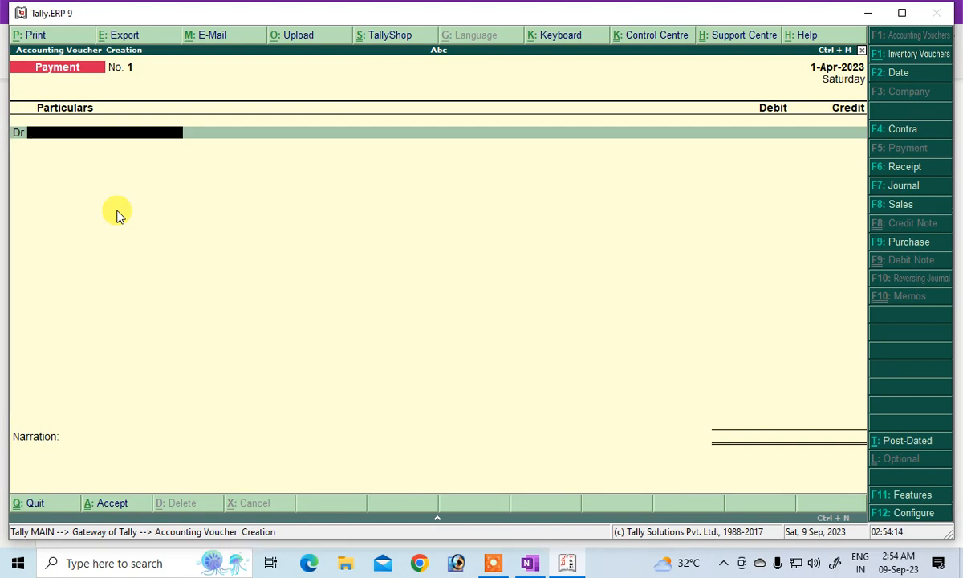
- Create a ledger with the payee's name from the payment voucher's debit line and place it under Sundry Creditors
{"action": "key", "text": "alt+c"}
{"action": "type", "text": "Raj"}
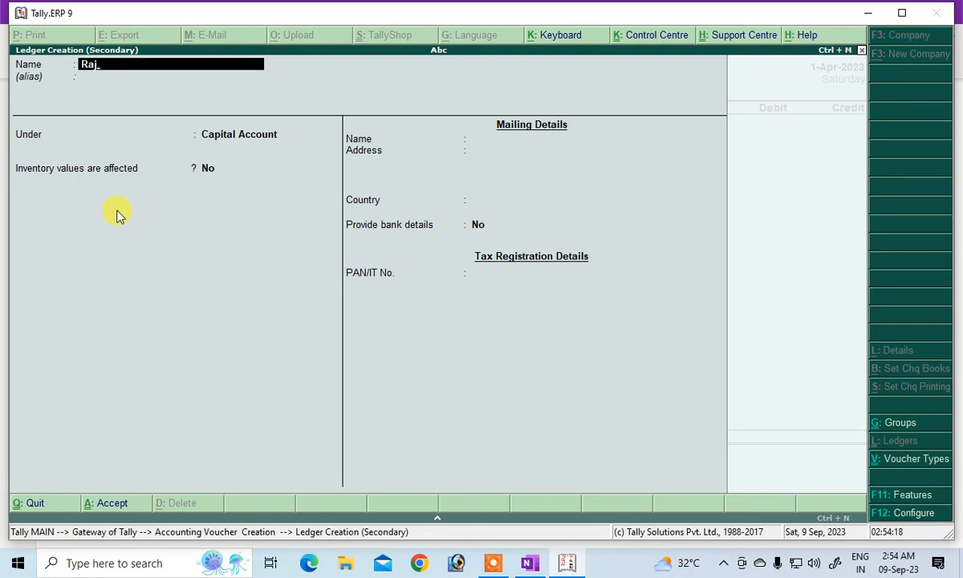
{"action": "key", "text": "Return"}
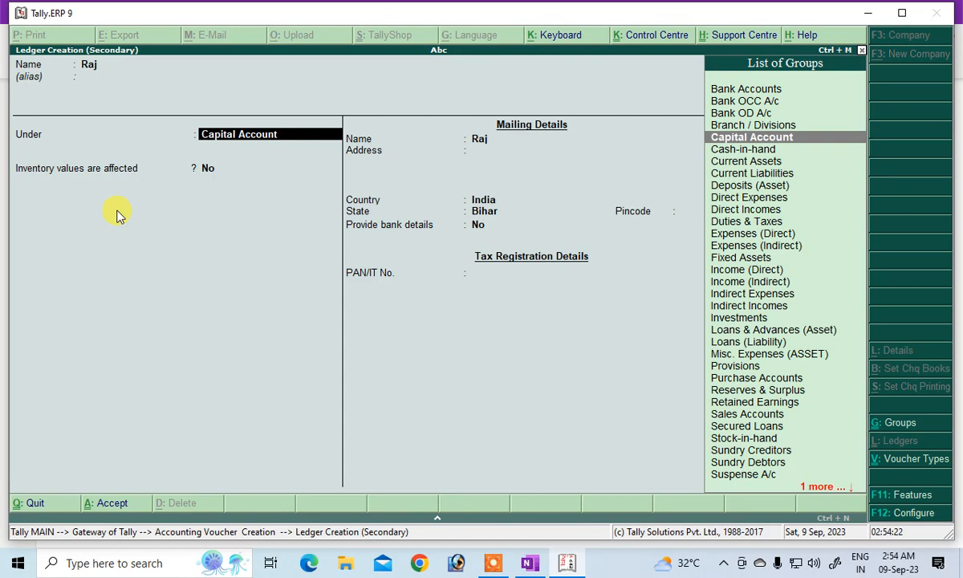
{"action": "type", "text": "S"}
{"action": "key", "text": "Down"}
{"action": "key", "text": "Down"}
{"action": "key", "text": "Down"}
{"action": "key", "text": "Down"}
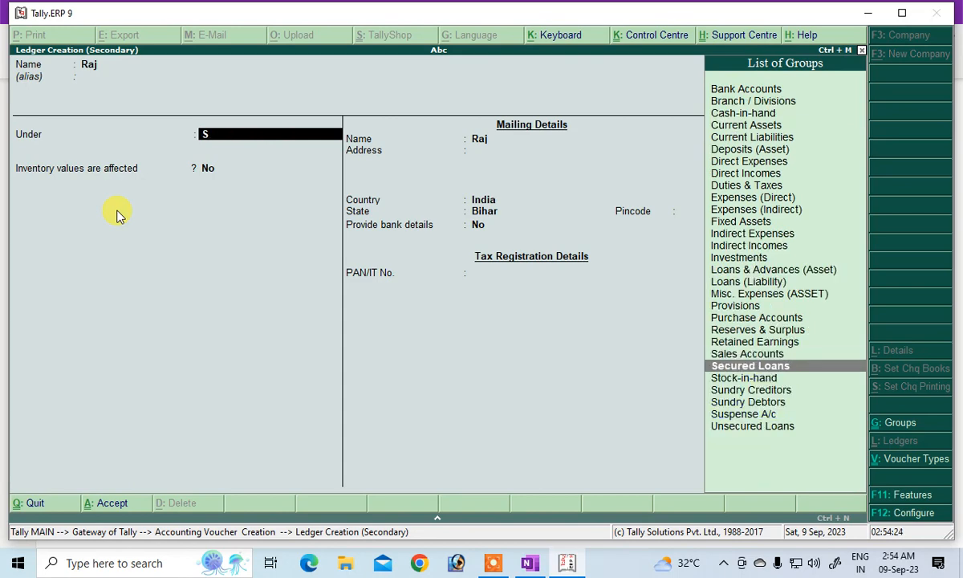
{"action": "key", "text": "Return"}
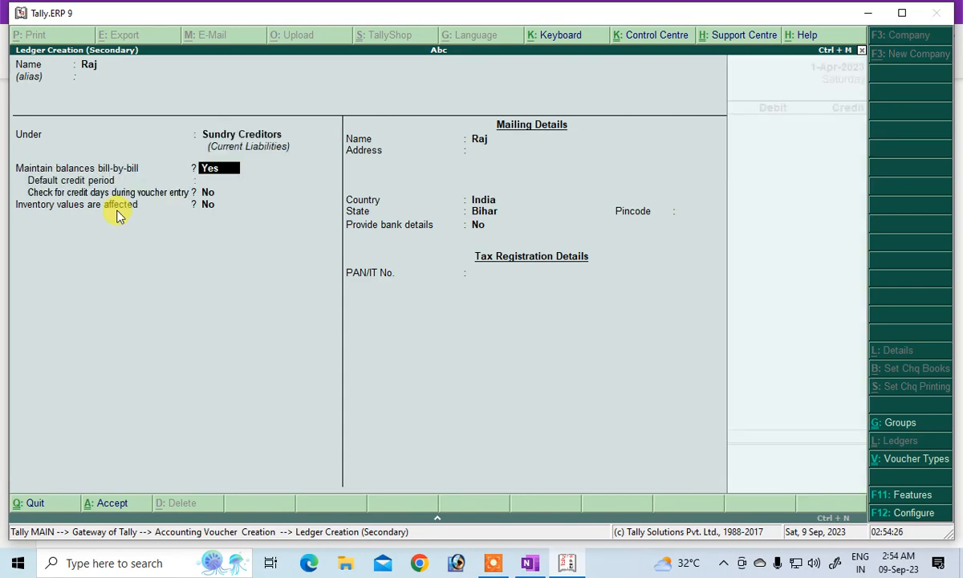
- Set bill-by-bill balances to No for the payee's ledger, keep its other defaults, and save it
{"action": "type", "text": "n"}
{"action": "key", "text": "Return"}
{"action": "key", "text": "Return"}
{"action": "key", "text": "Return"}
{"action": "key", "text": "Return"}
{"action": "key", "text": "Return"}
{"action": "key", "text": "Return"}
{"action": "key", "text": "Return"}
{"action": "key", "text": "Return"}
{"action": "key", "text": "Return"}
{"action": "key", "text": "Return"}
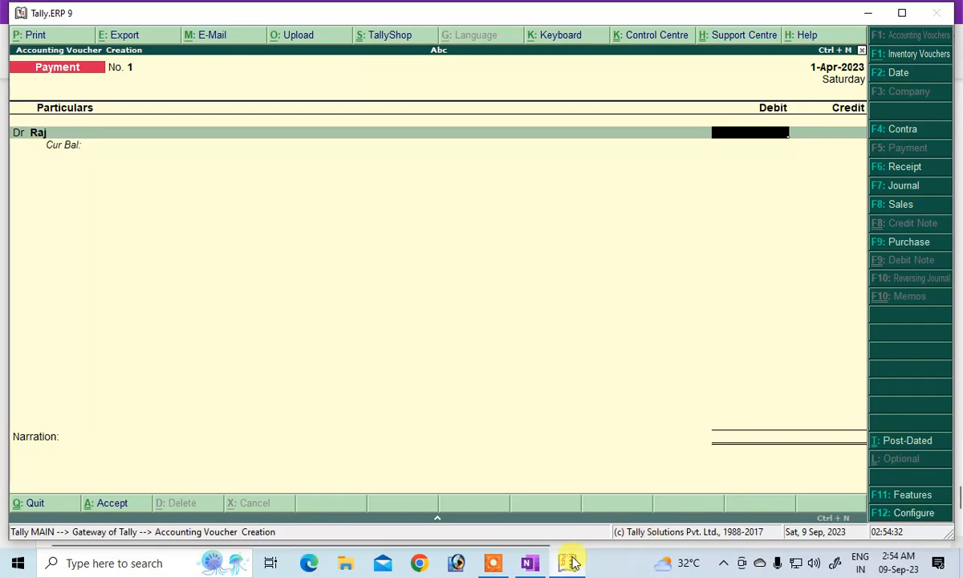
- Debit the payee's ledger 2500, credit Cash, and save the payment voucher without a narration
{"action": "left_click", "coordinate": [533, 564]}
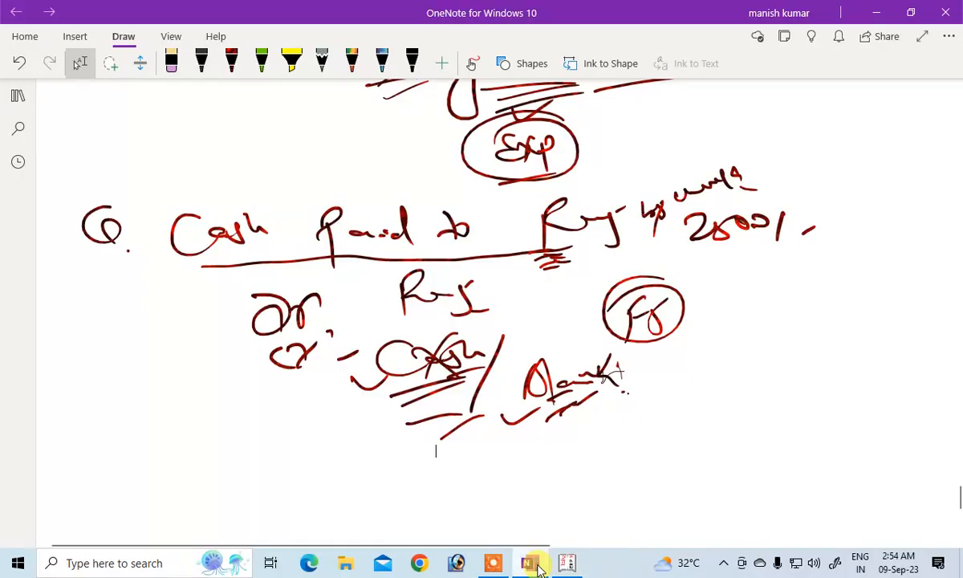
{"action": "left_click", "coordinate": [536, 566]}
{"action": "type", "text": "25"}
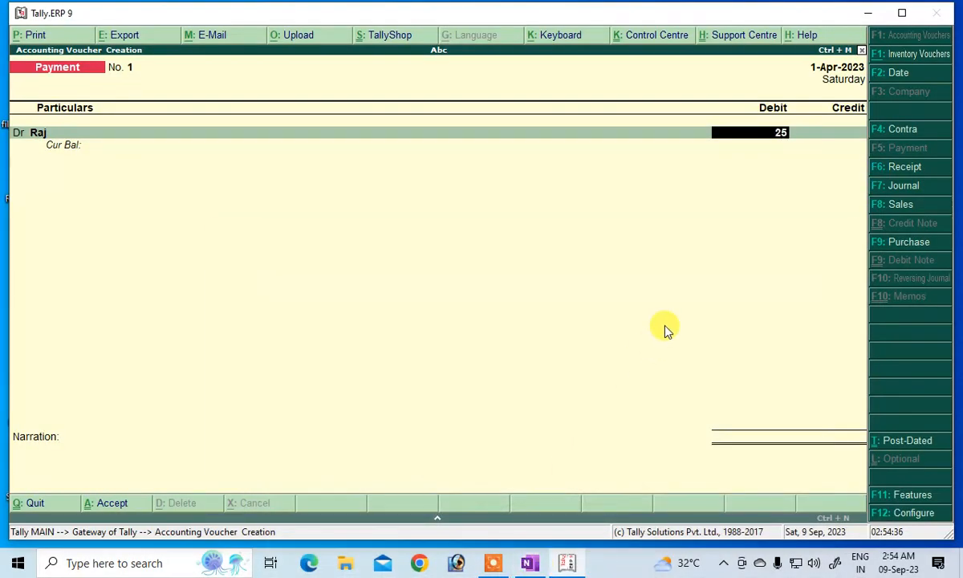
{"action": "type", "text": "00"}
{"action": "key", "text": "Return"}
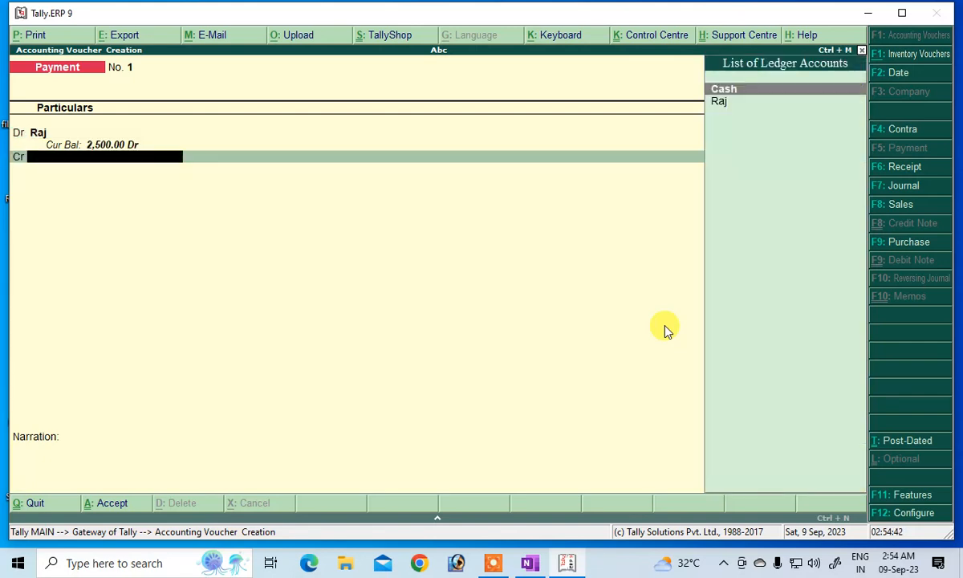
{"action": "key", "text": "Return"}
{"action": "key", "text": "Return"}
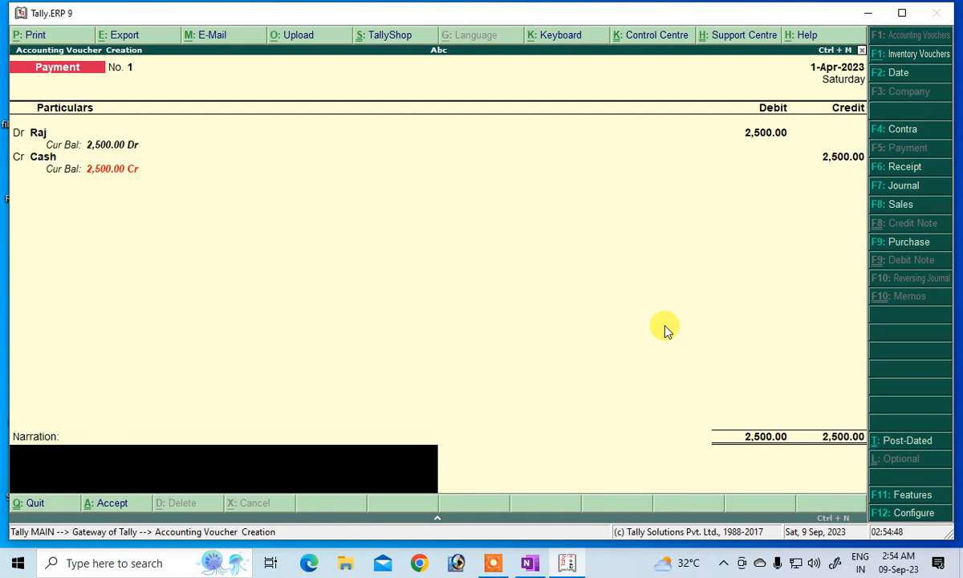
{"action": "key", "text": "Return"}
{"action": "key", "text": "Return"}
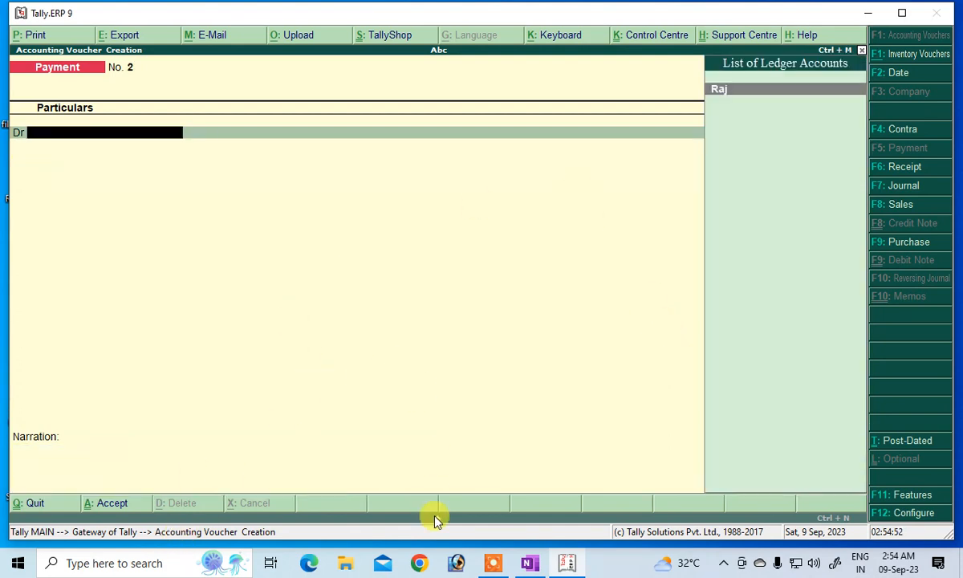
- Switch to OneNote and handwrite a new question, "Q Tea Exp 500/-", below the existing notes, underlining "Tea Exp"
{"action": "left_click", "coordinate": [529, 562]}
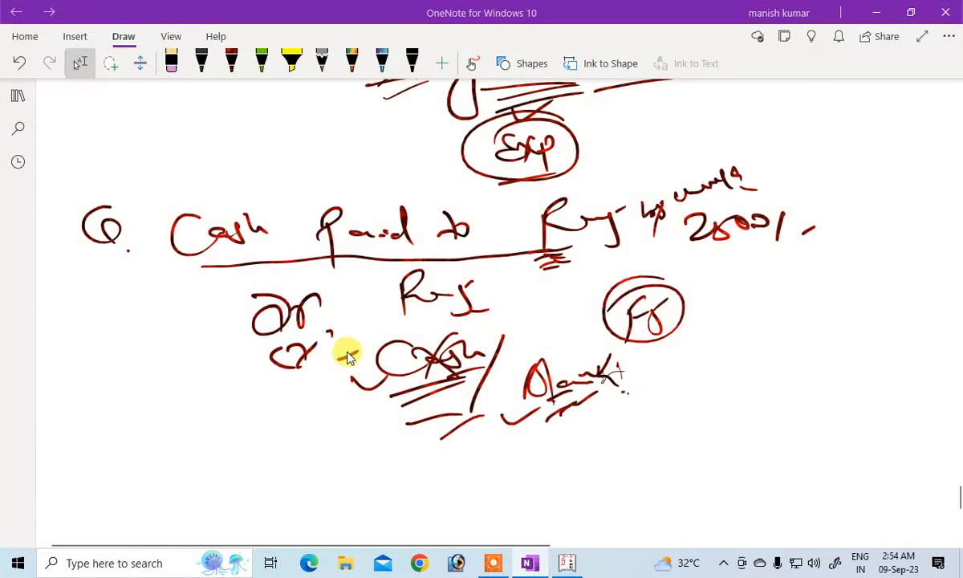
{"action": "scroll", "coordinate": [185, 391], "scroll_direction": "down", "scroll_amount": 5}
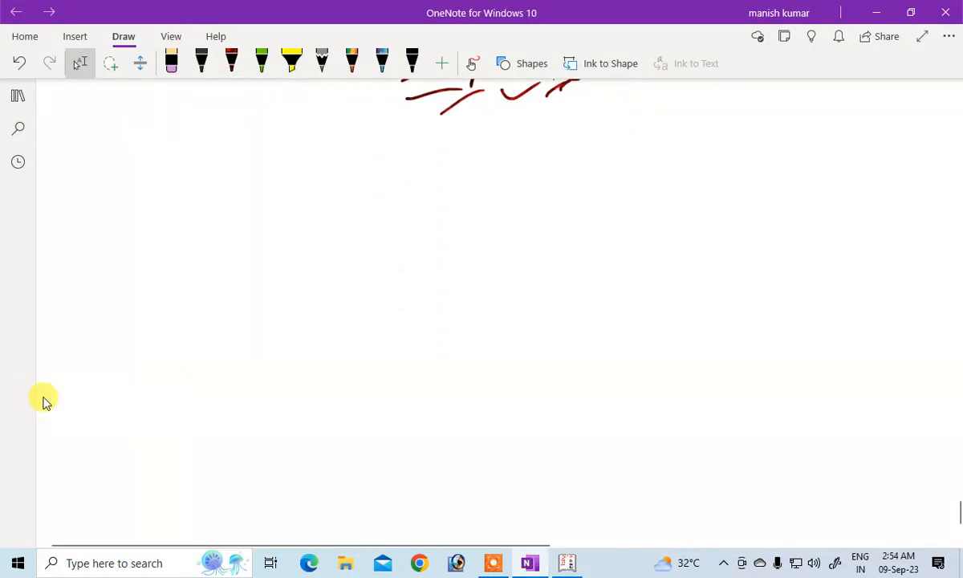
{"action": "left_click_drag", "start_coordinate": [133, 174], "coordinate": [121, 207]}
{"action": "left_click_drag", "start_coordinate": [191, 238], "coordinate": [222, 194]}
{"action": "mouse_move", "coordinate": [210, 200]}
{"action": "left_mouse_down"}
{"action": "mouse_move", "coordinate": [212, 247]}
{"action": "mouse_move", "coordinate": [255, 219]}
{"action": "mouse_move", "coordinate": [282, 225]}
{"action": "left_mouse_up"}
{"action": "mouse_move", "coordinate": [325, 207]}
{"action": "left_mouse_down"}
{"action": "mouse_move", "coordinate": [315, 229]}
{"action": "mouse_move", "coordinate": [373, 223]}
{"action": "left_mouse_up"}
{"action": "left_click_drag", "start_coordinate": [438, 207], "coordinate": [438, 238]}
{"action": "mouse_move", "coordinate": [448, 221]}
{"action": "left_mouse_down"}
{"action": "mouse_move", "coordinate": [467, 208]}
{"action": "mouse_move", "coordinate": [480, 213]}
{"action": "left_mouse_up"}
{"action": "left_click_drag", "start_coordinate": [489, 217], "coordinate": [503, 217]}
{"action": "left_click_drag", "start_coordinate": [519, 202], "coordinate": [510, 239]}
{"action": "left_click_drag", "start_coordinate": [543, 229], "coordinate": [559, 220]}
{"action": "left_click", "coordinate": [477, 261]}
{"action": "left_click_drag", "start_coordinate": [247, 266], "coordinate": [382, 257]}
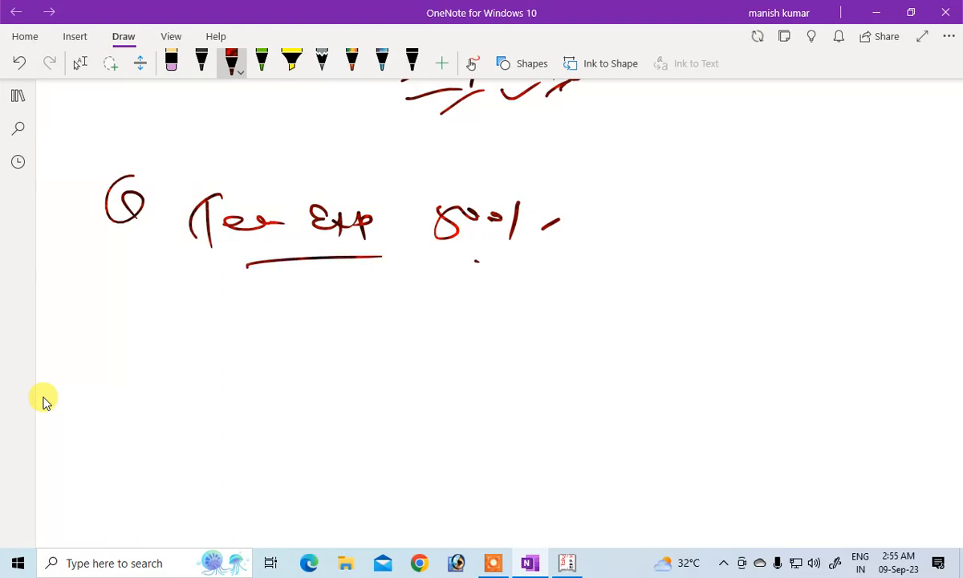
- Handwrite "Dr" and "Cr" labels below the tea expense question, with an underlined "Cash" on the Cr line
{"action": "mouse_move", "coordinate": [225, 304]}
{"action": "left_mouse_down"}
{"action": "mouse_move", "coordinate": [241, 337]}
{"action": "mouse_move", "coordinate": [285, 314]}
{"action": "left_mouse_up"}
{"action": "left_click_drag", "start_coordinate": [264, 355], "coordinate": [246, 369]}
{"action": "left_click_drag", "start_coordinate": [287, 341], "coordinate": [275, 382]}
{"action": "left_click", "coordinate": [313, 341]}
{"action": "left_click", "coordinate": [345, 351]}
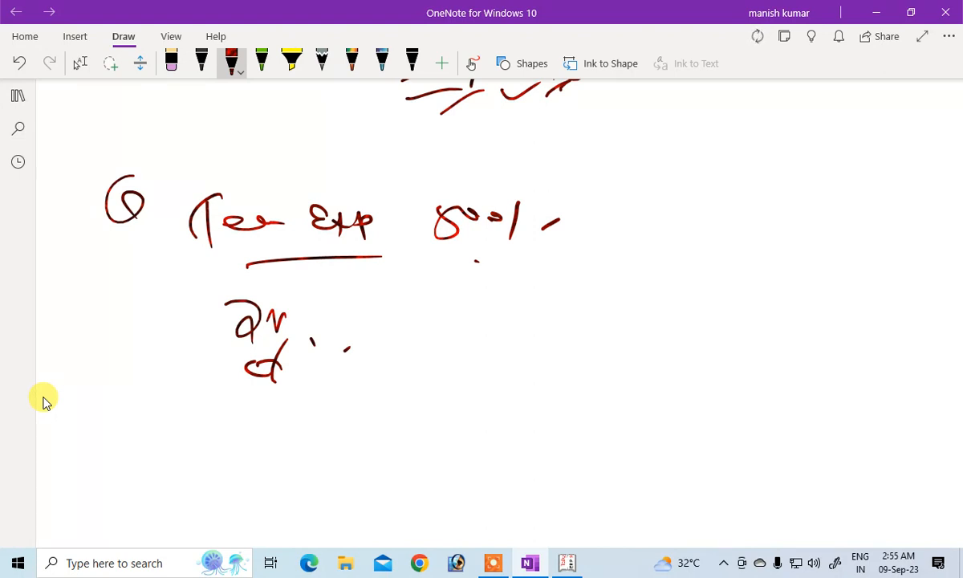
{"action": "left_click_drag", "start_coordinate": [315, 372], "coordinate": [332, 366]}
{"action": "left_click_drag", "start_coordinate": [335, 373], "coordinate": [419, 371]}
{"action": "left_click_drag", "start_coordinate": [423, 363], "coordinate": [466, 370]}
{"action": "left_click_drag", "start_coordinate": [405, 415], "coordinate": [480, 384]}
- Underline the amount in the tea expense question and handwrite an underlined "Tea Exp" on the Dr line
{"action": "left_click_drag", "start_coordinate": [428, 252], "coordinate": [472, 242]}
{"action": "mouse_move", "coordinate": [388, 295]}
{"action": "left_mouse_down"}
{"action": "mouse_move", "coordinate": [389, 327]}
{"action": "mouse_move", "coordinate": [400, 281]}
{"action": "left_mouse_up"}
{"action": "mouse_move", "coordinate": [402, 310]}
{"action": "left_mouse_down"}
{"action": "mouse_move", "coordinate": [452, 303]}
{"action": "mouse_move", "coordinate": [427, 281]}
{"action": "left_mouse_up"}
{"action": "mouse_move", "coordinate": [489, 294]}
{"action": "left_mouse_down"}
{"action": "mouse_move", "coordinate": [491, 313]}
{"action": "mouse_move", "coordinate": [505, 313]}
{"action": "left_mouse_up"}
{"action": "mouse_move", "coordinate": [514, 329]}
{"action": "left_mouse_down"}
{"action": "mouse_move", "coordinate": [544, 299]}
{"action": "mouse_move", "coordinate": [576, 324]}
{"action": "left_mouse_up"}
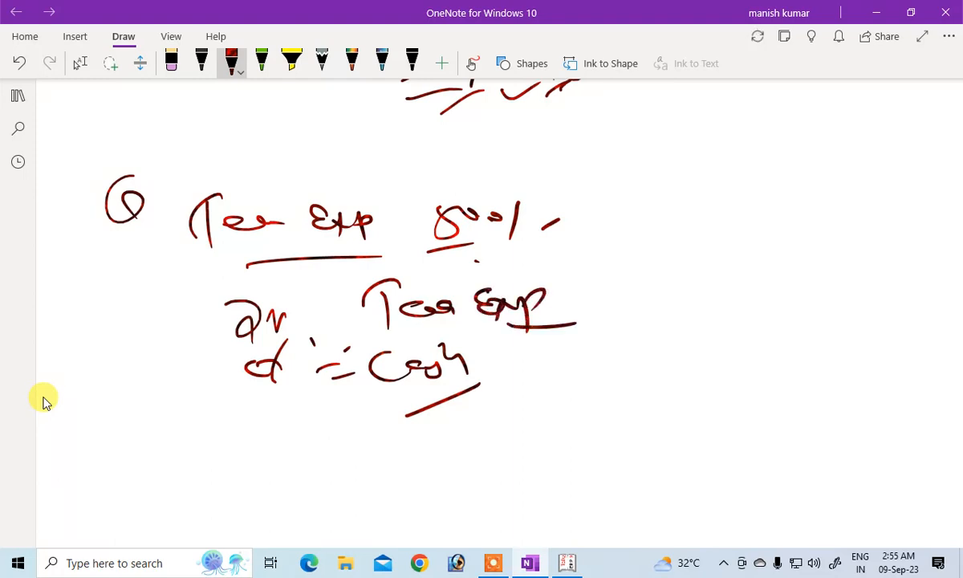
- Switch to Tally.ERP 9 and start a new ledger named "Tea Exp" from the payment voucher's debit line
{"action": "left_click", "coordinate": [567, 564]}
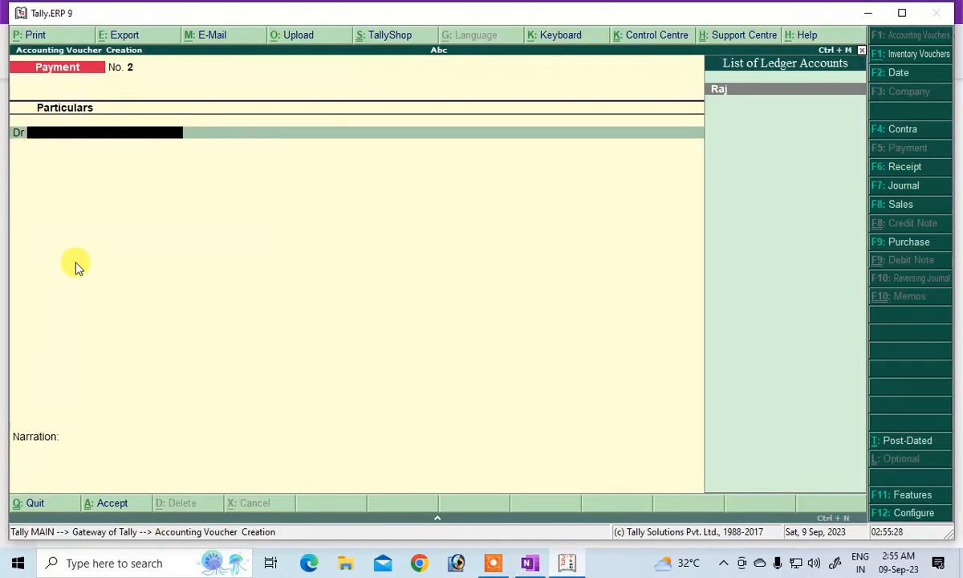
{"action": "type", "text": "."}
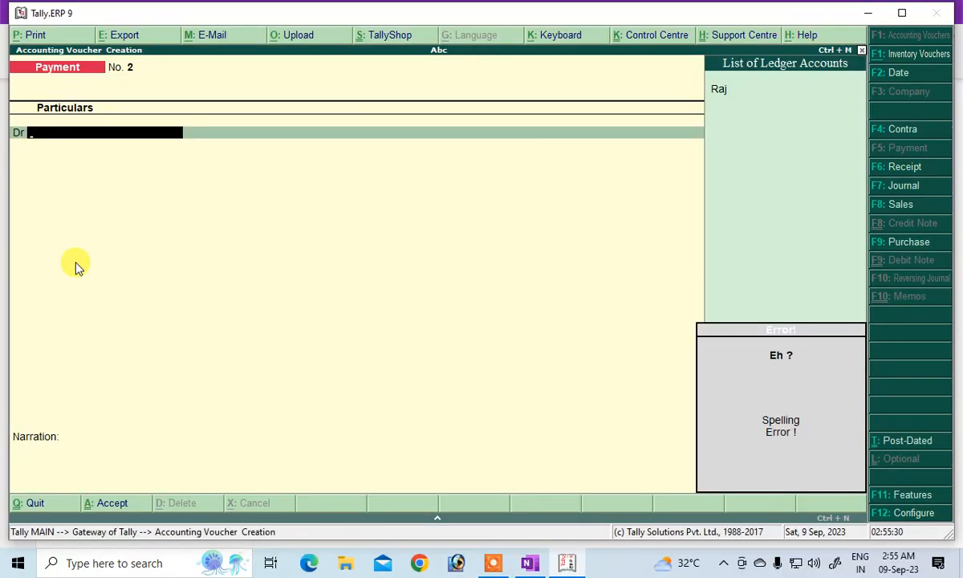
{"action": "key", "text": "alt+c"}
{"action": "type", "text": "Te"}
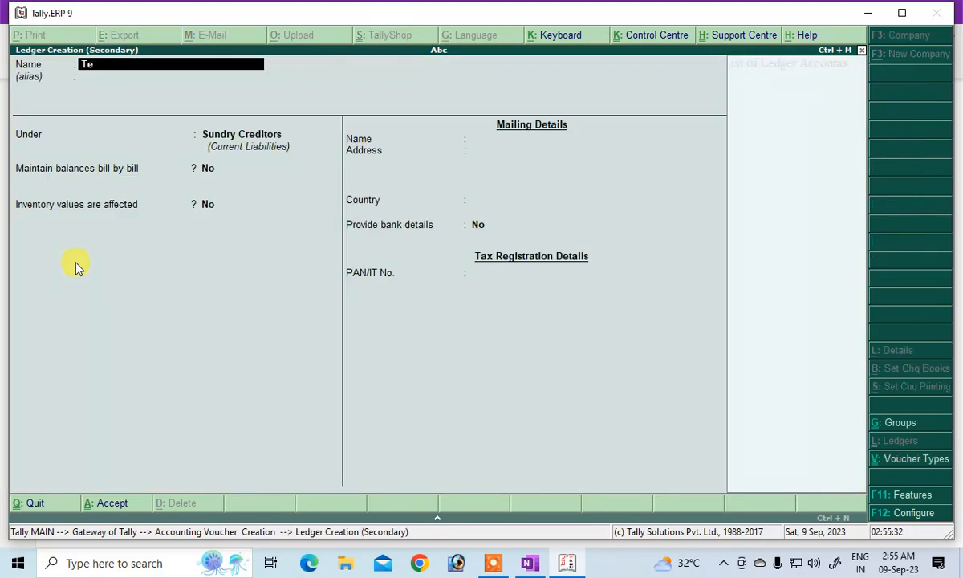
{"action": "type", "text": "a Exp"}
{"action": "key", "text": "Return"}
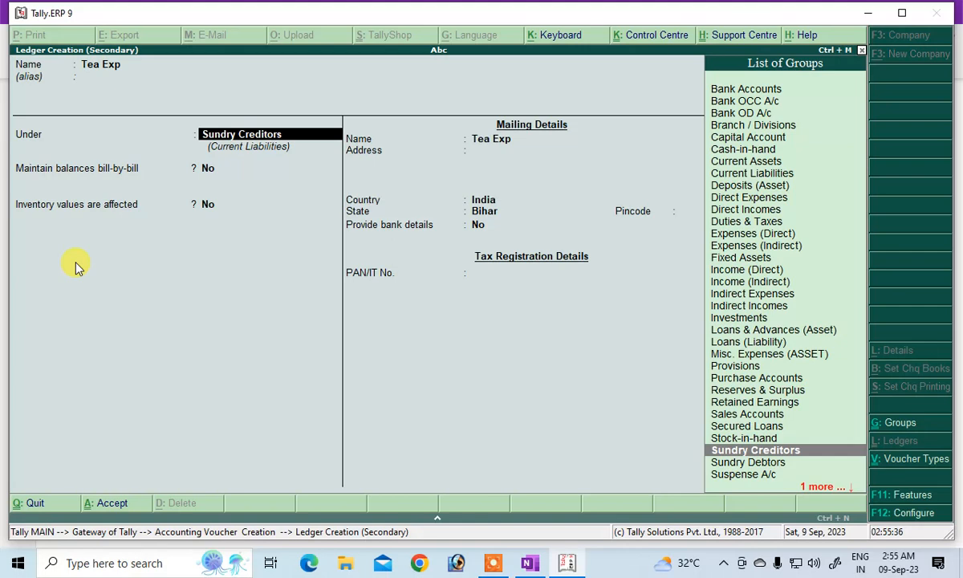
- Place the Tea Exp ledger under Indirect Expenses and save it
{"action": "type", "text": "I"}
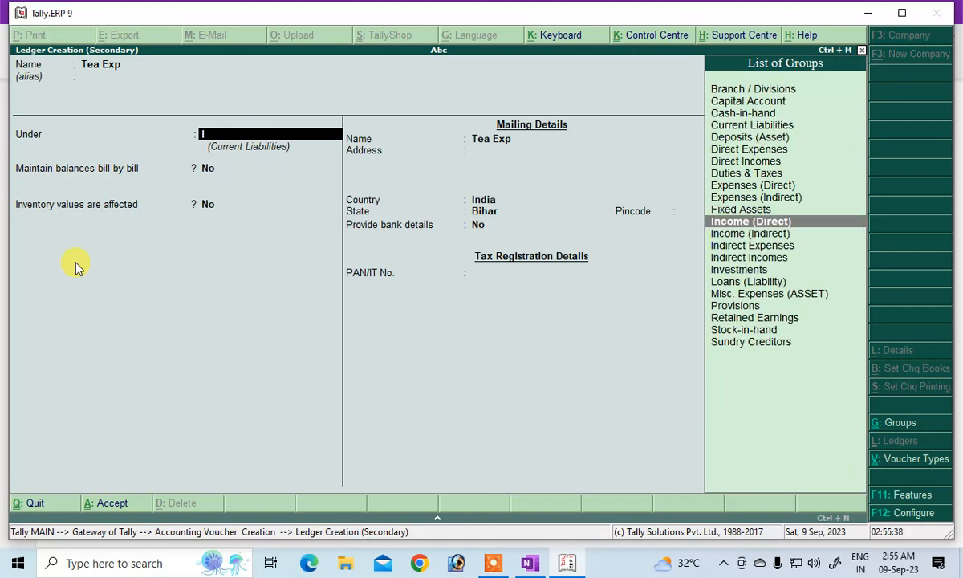
{"action": "type", "text": "nd"}
{"action": "key", "text": "Return"}
{"action": "key", "text": "Return"}
{"action": "key", "text": "Return"}
{"action": "key", "text": "Return"}
{"action": "key", "text": "Return"}
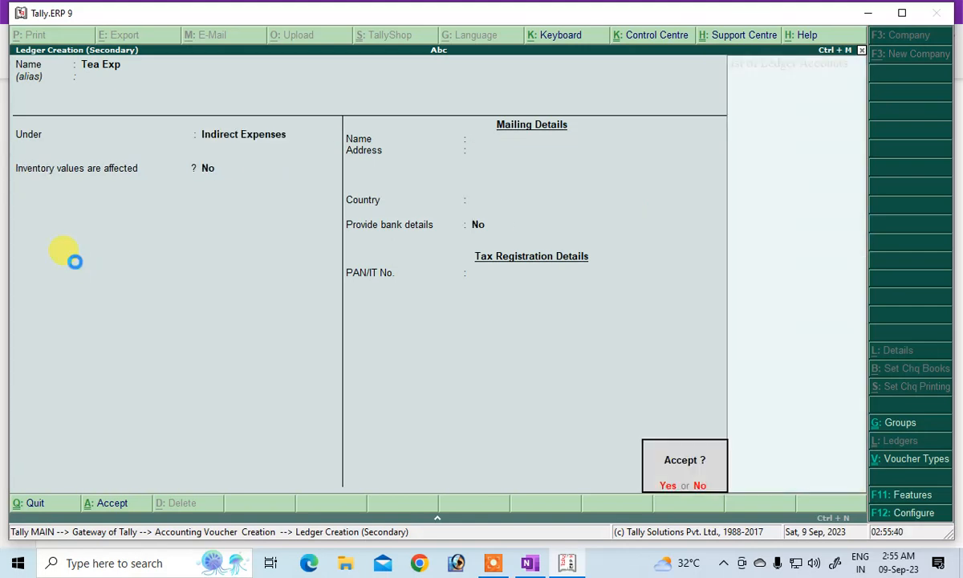
- Debit Tea Exp 500, credit Cash, and save the payment voucher without a narration
{"action": "type", "text": "5000"}
{"action": "key", "text": "Return"}
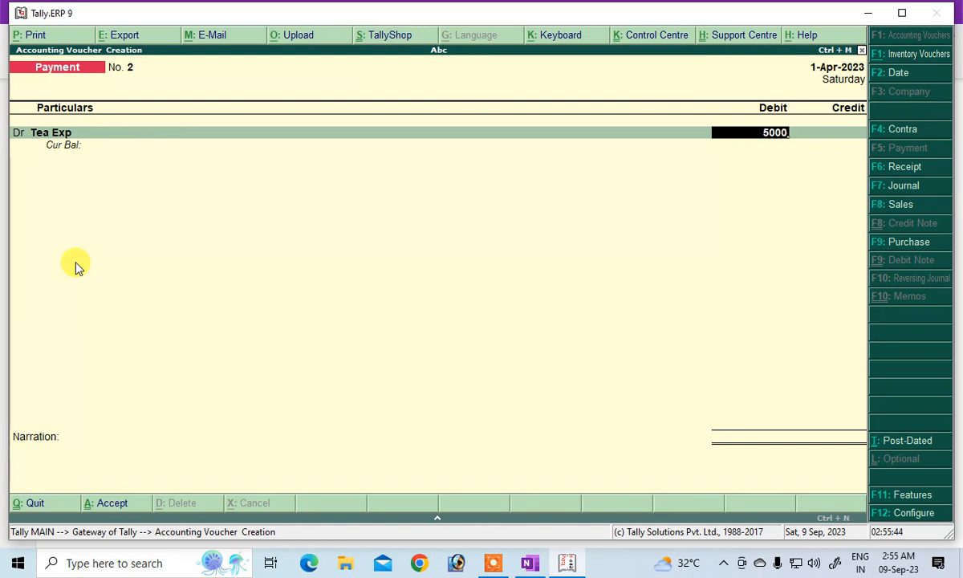
{"action": "key", "text": "Return"}
{"action": "key", "text": "Down"}
{"action": "key", "text": "Up"}
{"action": "key", "text": "Return"}
{"action": "key", "text": "Return"}
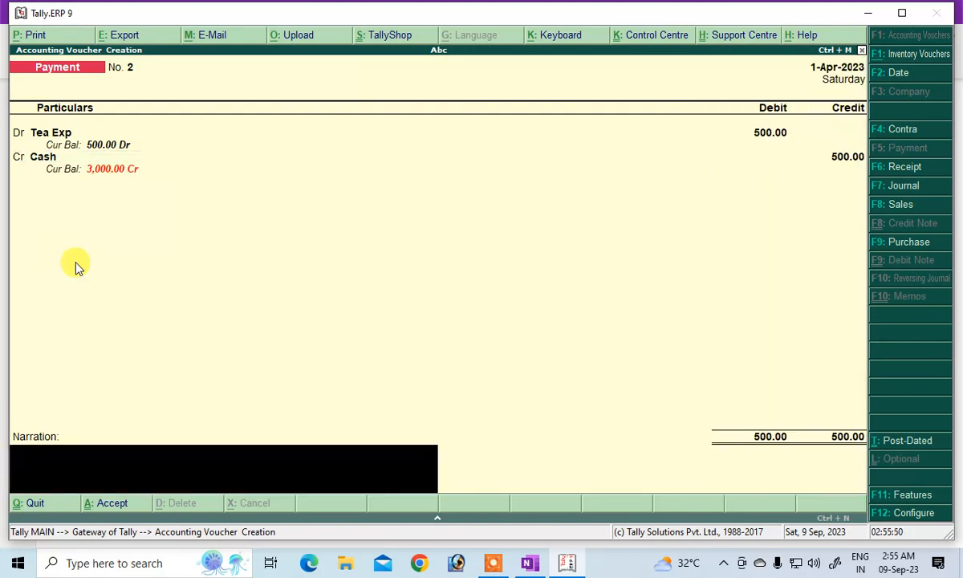
{"action": "key", "text": "Return"}
{"action": "key", "text": "Return"}
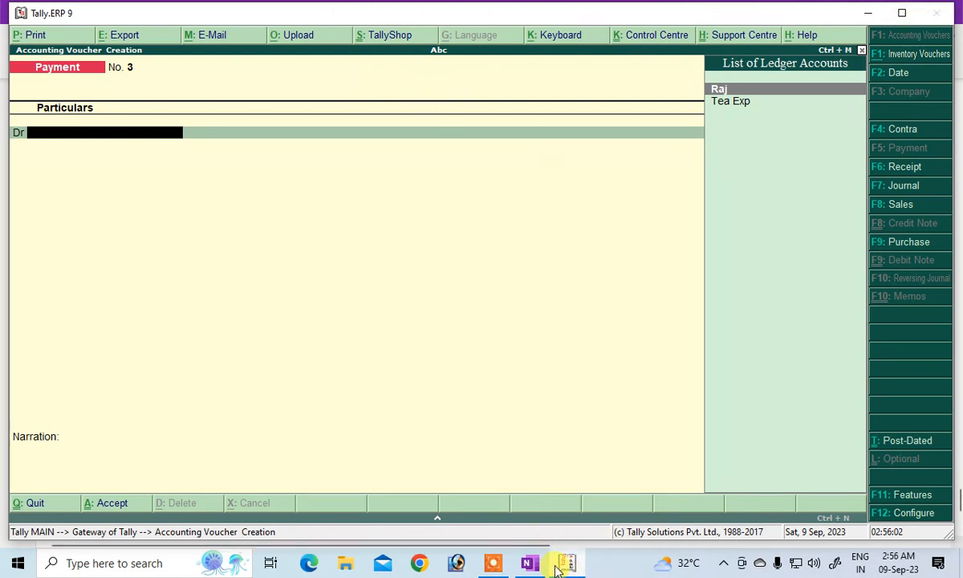
- Switch to OneNote and handwrite a double-underlined "Receipt" heading in red below the tea expense entry
{"action": "left_click", "coordinate": [529, 563]}
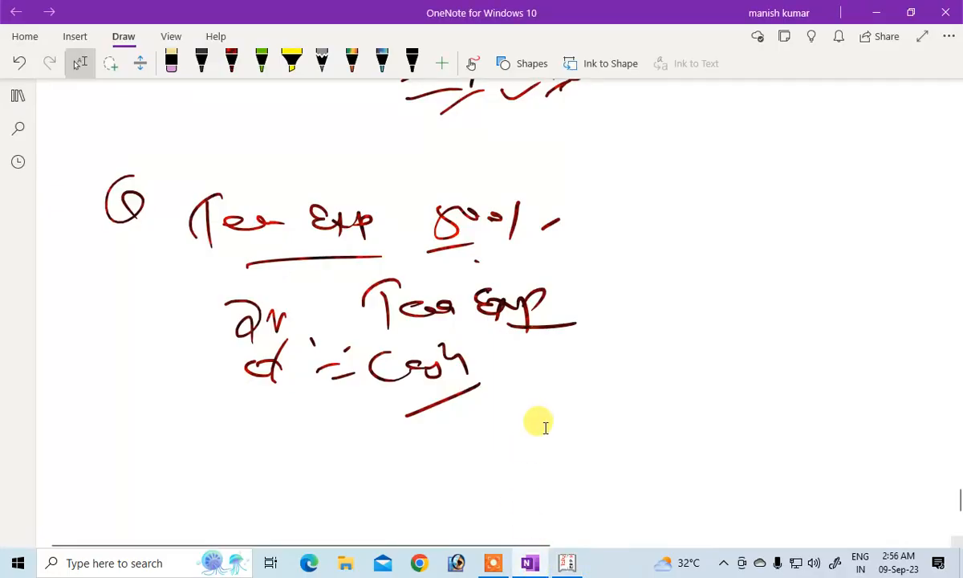
{"action": "scroll", "coordinate": [545, 427], "scroll_direction": "down", "scroll_amount": 4}
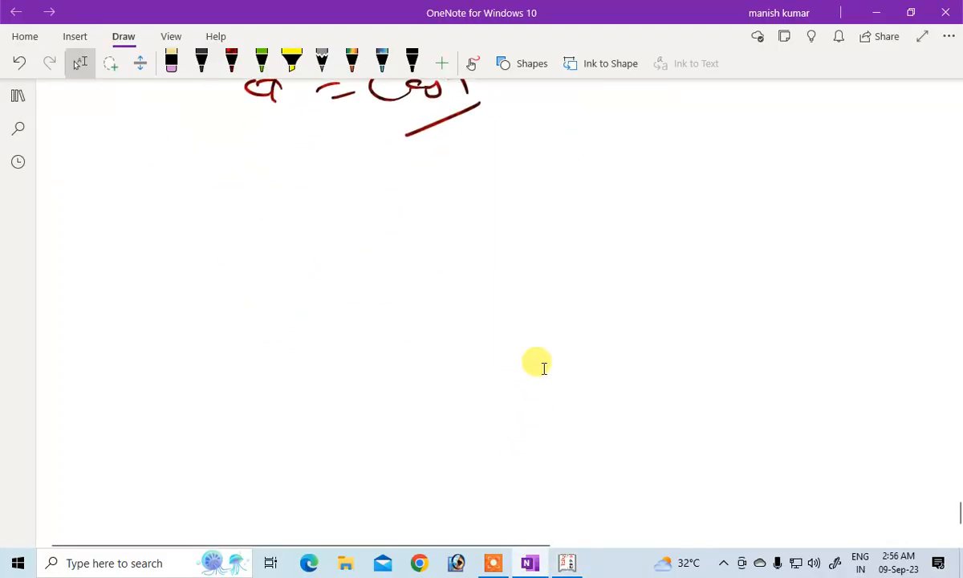
{"action": "left_click", "coordinate": [231, 63]}
{"action": "mouse_move", "coordinate": [411, 235]}
{"action": "left_mouse_down"}
{"action": "mouse_move", "coordinate": [399, 194]}
{"action": "mouse_move", "coordinate": [452, 201]}
{"action": "mouse_move", "coordinate": [499, 185]}
{"action": "mouse_move", "coordinate": [571, 226]}
{"action": "left_mouse_up"}
{"action": "mouse_move", "coordinate": [350, 245]}
{"action": "left_mouse_down"}
{"action": "mouse_move", "coordinate": [454, 227]}
{"action": "mouse_move", "coordinate": [545, 230]}
{"action": "left_mouse_up"}
{"action": "left_click_drag", "start_coordinate": [546, 231], "coordinate": [361, 267]}
{"action": "left_click_drag", "start_coordinate": [536, 202], "coordinate": [554, 209]}
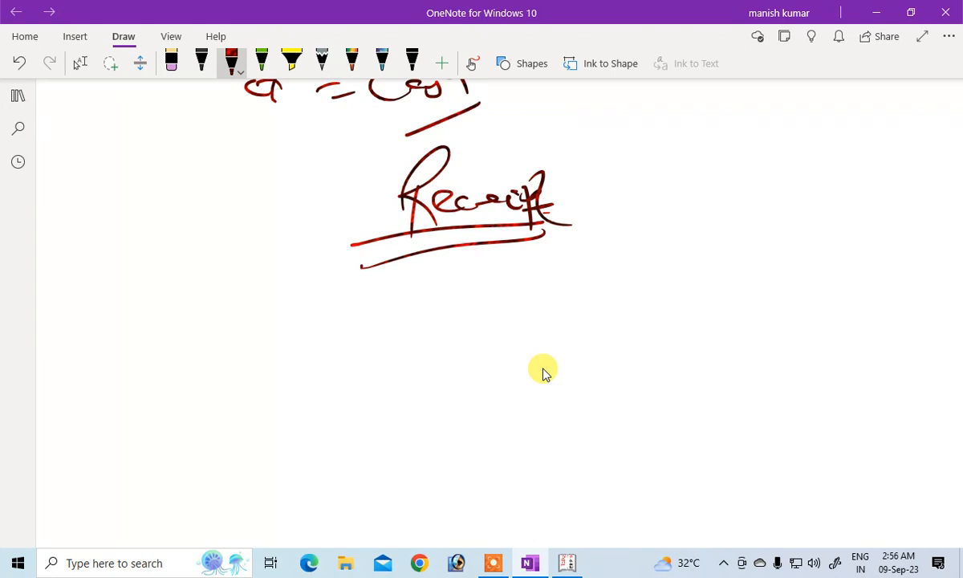
- Add a circled "F6" beside the Receipt heading and draw extra underlines below both
{"action": "left_click_drag", "start_coordinate": [374, 233], "coordinate": [449, 225]}
{"action": "mouse_move", "coordinate": [522, 223]}
{"action": "left_mouse_down"}
{"action": "mouse_move", "coordinate": [547, 180]}
{"action": "mouse_move", "coordinate": [561, 207]}
{"action": "mouse_move", "coordinate": [554, 193]}
{"action": "left_mouse_up"}
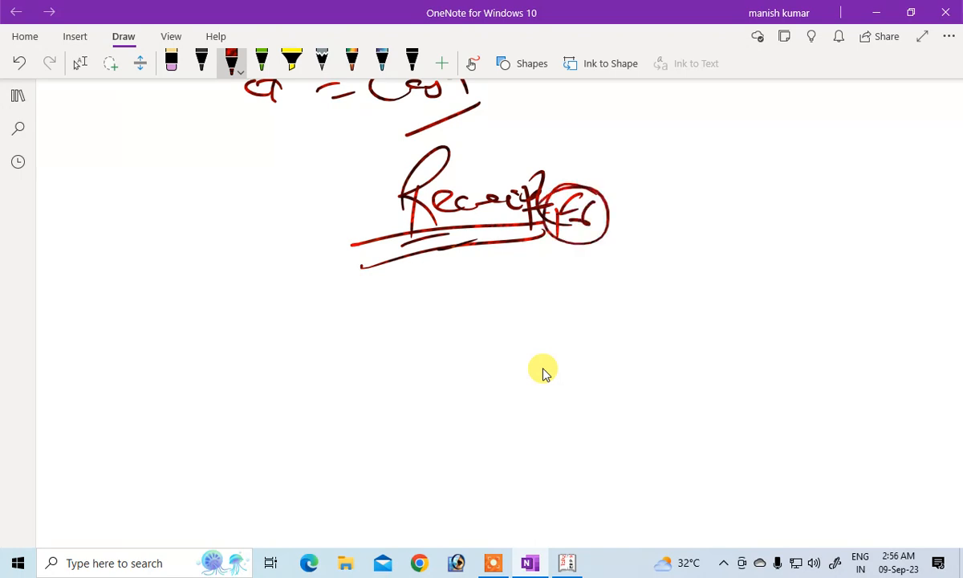
{"action": "mouse_move", "coordinate": [434, 278]}
{"action": "left_mouse_down"}
{"action": "mouse_move", "coordinate": [499, 263]}
{"action": "mouse_move", "coordinate": [525, 267]}
{"action": "left_mouse_up"}
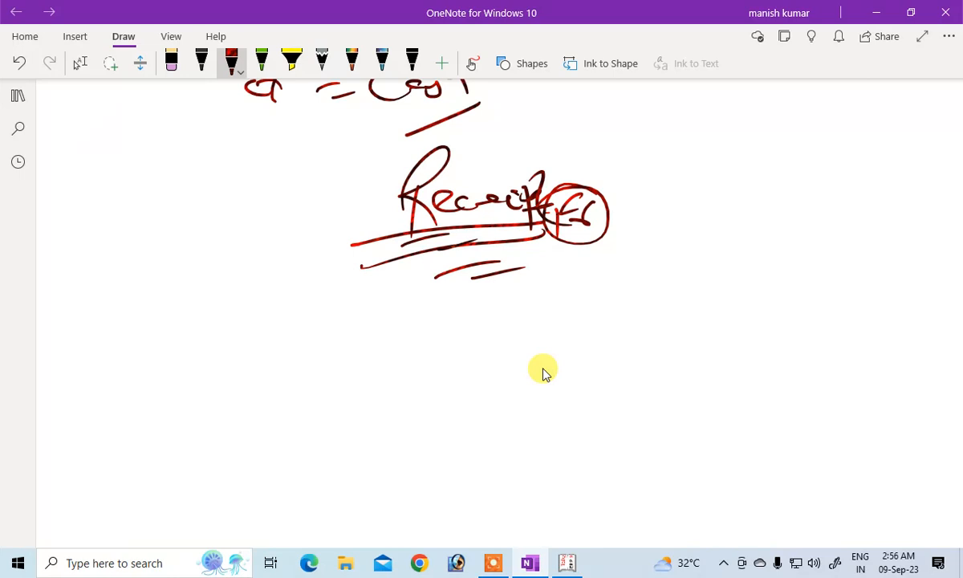
{"action": "mouse_move", "coordinate": [553, 255]}
{"action": "left_mouse_down"}
{"action": "mouse_move", "coordinate": [590, 249]}
{"action": "mouse_move", "coordinate": [592, 257]}
{"action": "left_mouse_up"}
{"action": "left_click_drag", "start_coordinate": [453, 296], "coordinate": [525, 280]}
{"action": "left_click_drag", "start_coordinate": [463, 308], "coordinate": [513, 295]}
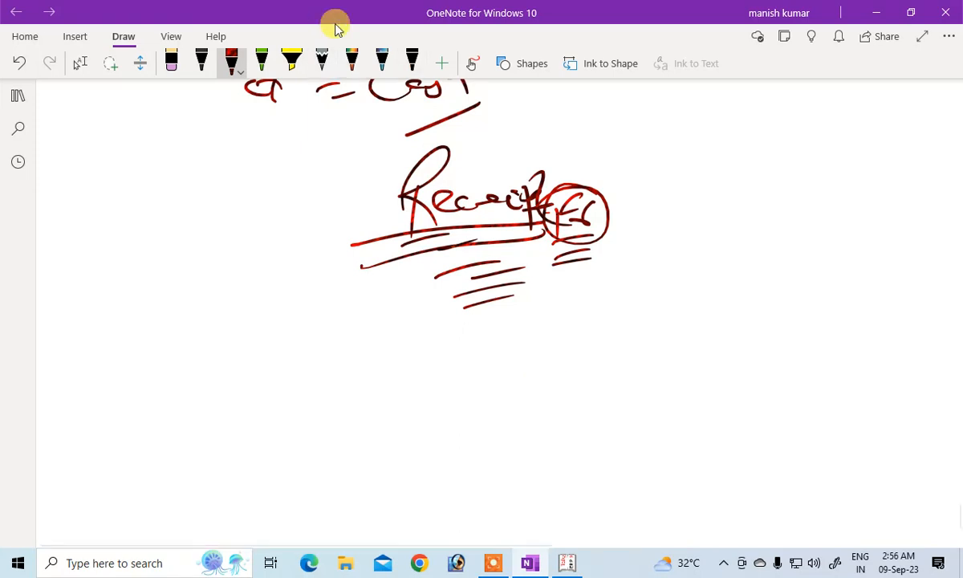
- Handwrite "Q Interest" in red below the Receipt heading
{"action": "left_click_drag", "start_coordinate": [125, 325], "coordinate": [112, 371]}
{"action": "left_click_drag", "start_coordinate": [127, 325], "coordinate": [133, 376]}
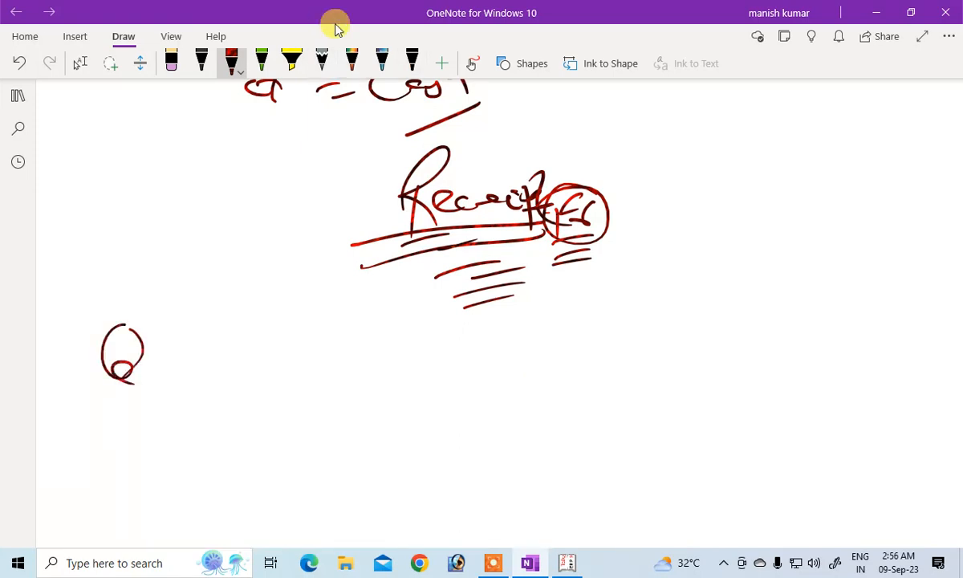
{"action": "left_click_drag", "start_coordinate": [199, 331], "coordinate": [189, 377]}
{"action": "left_click_drag", "start_coordinate": [249, 337], "coordinate": [251, 385]}
{"action": "mouse_move", "coordinate": [242, 367]}
{"action": "left_mouse_down"}
{"action": "mouse_move", "coordinate": [298, 354]}
{"action": "mouse_move", "coordinate": [337, 372]}
{"action": "left_mouse_up"}
{"action": "left_click_drag", "start_coordinate": [331, 366], "coordinate": [348, 353]}
- Complete the handwritten question line with "Receipt 1000/-" and underline the amount
{"action": "mouse_move", "coordinate": [400, 338]}
{"action": "left_mouse_down"}
{"action": "mouse_move", "coordinate": [410, 386]}
{"action": "mouse_move", "coordinate": [464, 343]}
{"action": "mouse_move", "coordinate": [536, 350]}
{"action": "mouse_move", "coordinate": [544, 360]}
{"action": "left_mouse_up"}
{"action": "left_click_drag", "start_coordinate": [535, 323], "coordinate": [538, 331]}
{"action": "left_click_drag", "start_coordinate": [548, 327], "coordinate": [575, 368]}
{"action": "mouse_move", "coordinate": [564, 352]}
{"action": "left_mouse_down"}
{"action": "mouse_move", "coordinate": [588, 337]}
{"action": "mouse_move", "coordinate": [638, 348]}
{"action": "mouse_move", "coordinate": [661, 332]}
{"action": "left_mouse_up"}
{"action": "left_click", "coordinate": [648, 332]}
{"action": "left_click_drag", "start_coordinate": [668, 333], "coordinate": [705, 332]}
{"action": "left_click_drag", "start_coordinate": [714, 315], "coordinate": [717, 355]}
{"action": "left_click_drag", "start_coordinate": [728, 335], "coordinate": [757, 328]}
{"action": "left_click_drag", "start_coordinate": [632, 390], "coordinate": [714, 374]}
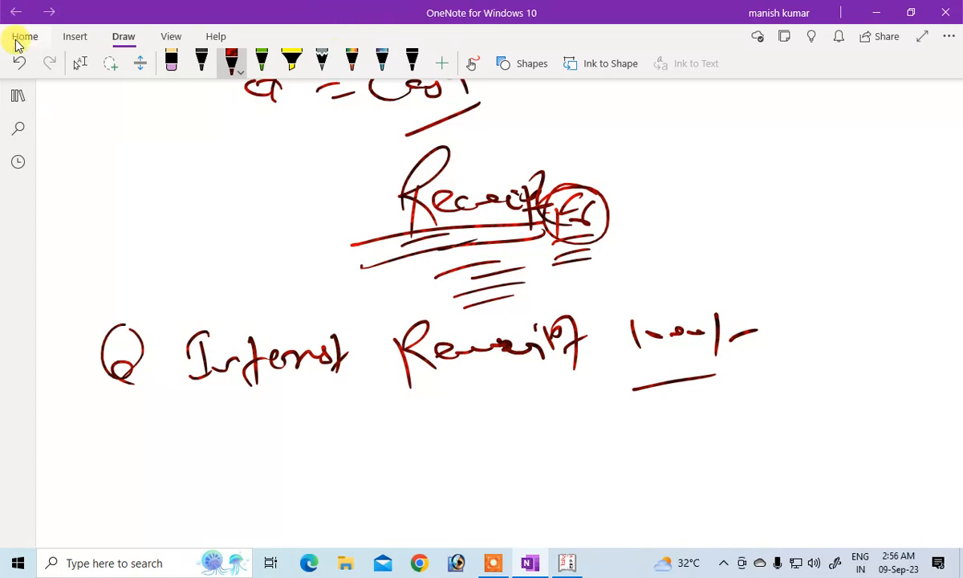
- Handwrite "Dr" and "Cr" labels below the interest question and underline the word Receipt in it
{"action": "left_click", "coordinate": [80, 63]}
{"action": "scroll", "coordinate": [160, 148], "scroll_direction": "down", "scroll_amount": 5}
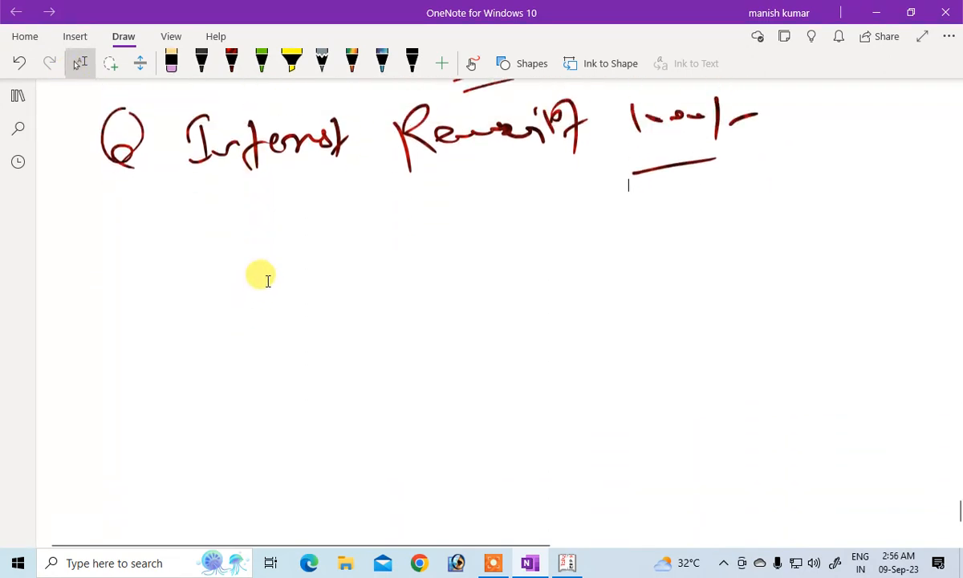
{"action": "scroll", "coordinate": [266, 275], "scroll_direction": "up", "scroll_amount": 1}
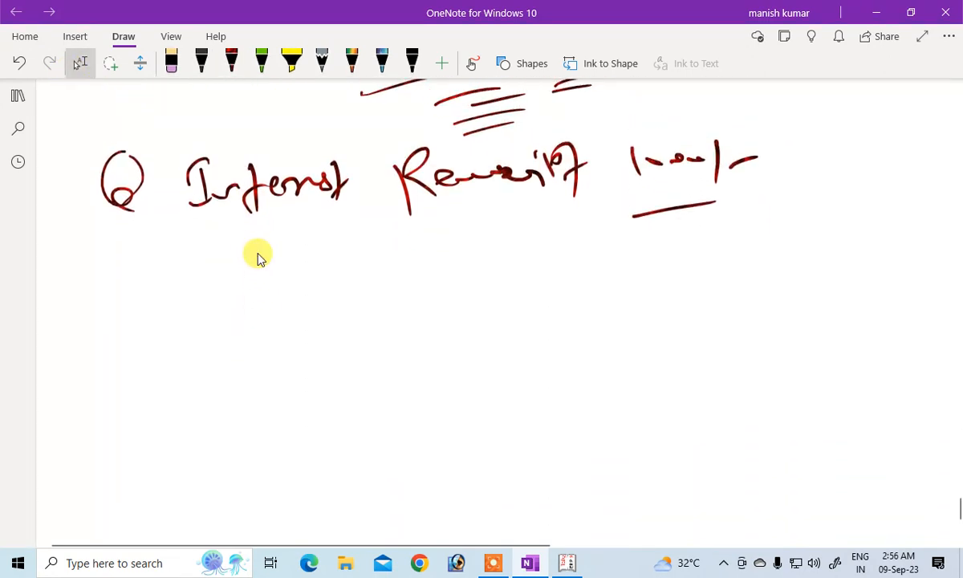
{"action": "mouse_move", "coordinate": [223, 248]}
{"action": "left_mouse_down"}
{"action": "mouse_move", "coordinate": [273, 252]}
{"action": "mouse_move", "coordinate": [251, 285]}
{"action": "mouse_move", "coordinate": [343, 304]}
{"action": "left_mouse_up"}
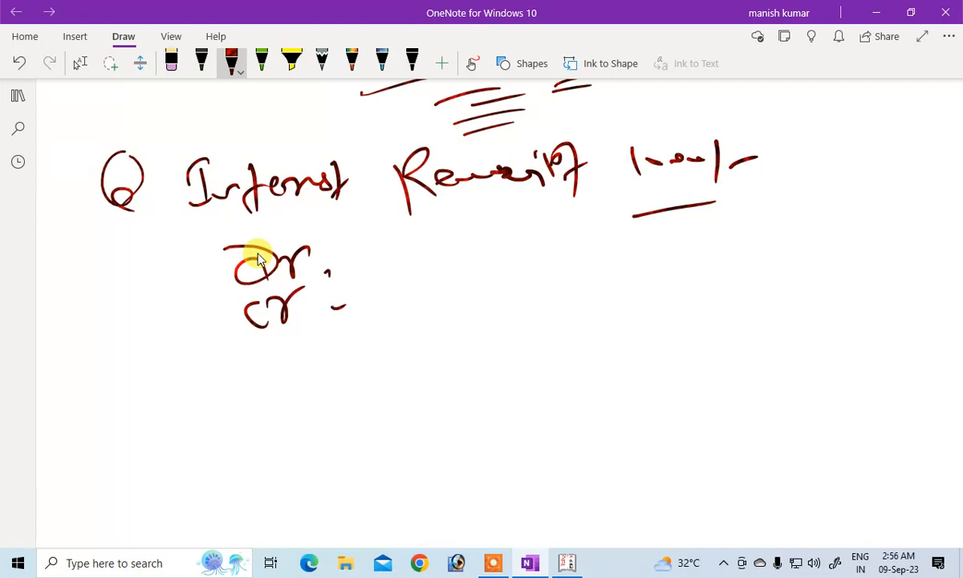
{"action": "mouse_move", "coordinate": [431, 204]}
{"action": "left_mouse_down"}
{"action": "mouse_move", "coordinate": [493, 198]}
{"action": "mouse_move", "coordinate": [484, 207]}
{"action": "left_mouse_up"}
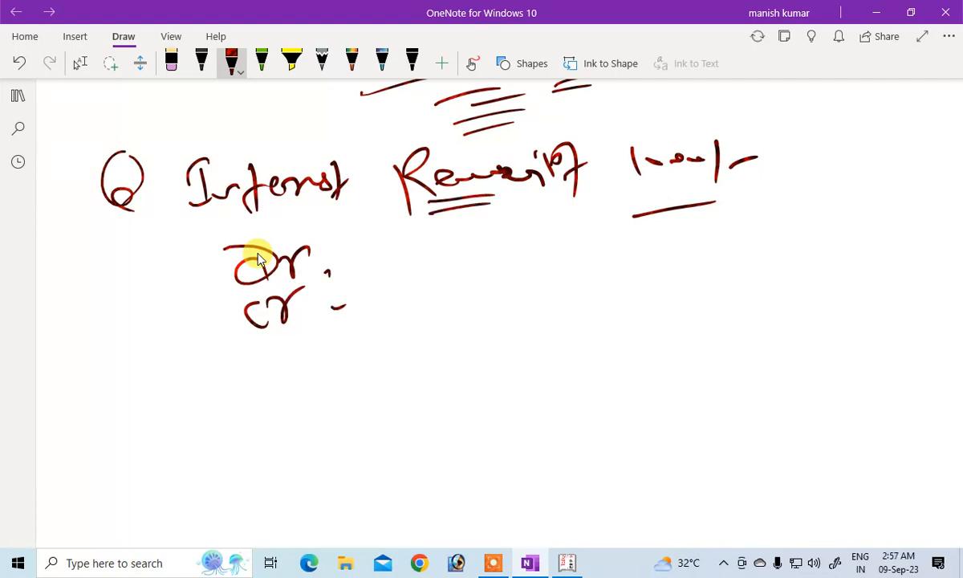
- Write "Cash/B" with a circled B beside Dr, and underline Cash and the interest question
{"action": "mouse_move", "coordinate": [320, 271]}
{"action": "left_mouse_down"}
{"action": "mouse_move", "coordinate": [400, 274]}
{"action": "mouse_move", "coordinate": [441, 255]}
{"action": "mouse_move", "coordinate": [454, 273]}
{"action": "left_mouse_up"}
{"action": "mouse_move", "coordinate": [460, 249]}
{"action": "left_mouse_down"}
{"action": "mouse_move", "coordinate": [461, 271]}
{"action": "mouse_move", "coordinate": [483, 279]}
{"action": "left_mouse_up"}
{"action": "mouse_move", "coordinate": [481, 243]}
{"action": "left_mouse_down"}
{"action": "mouse_move", "coordinate": [482, 284]}
{"action": "mouse_move", "coordinate": [510, 265]}
{"action": "left_mouse_up"}
{"action": "left_click_drag", "start_coordinate": [363, 276], "coordinate": [440, 269]}
{"action": "left_click_drag", "start_coordinate": [385, 299], "coordinate": [440, 290]}
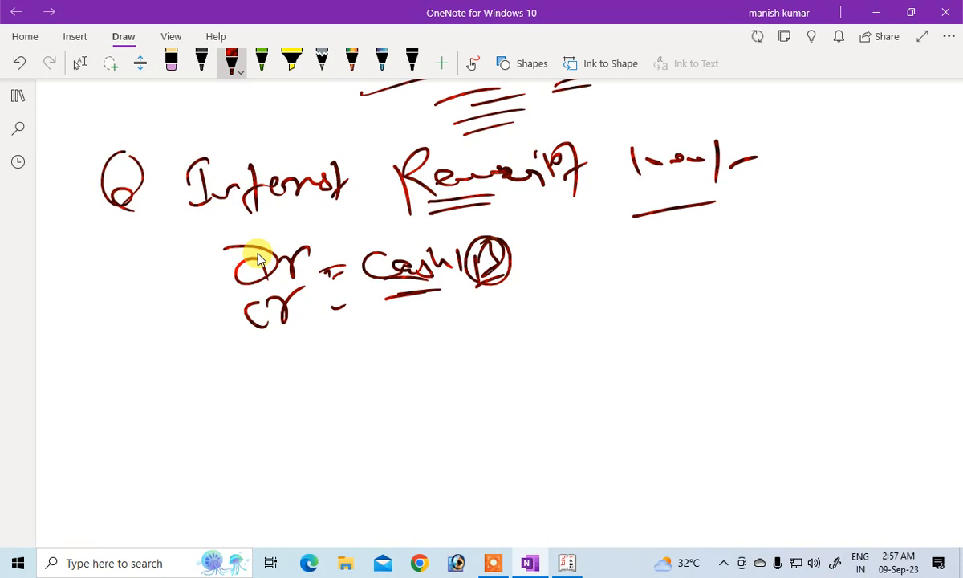
{"action": "left_click_drag", "start_coordinate": [615, 198], "coordinate": [642, 200]}
{"action": "left_click_drag", "start_coordinate": [368, 289], "coordinate": [441, 283]}
{"action": "left_click_drag", "start_coordinate": [371, 294], "coordinate": [440, 287]}
{"action": "left_click_drag", "start_coordinate": [179, 226], "coordinate": [493, 195]}
- Handwrite "Interest Receipt" beside Cr and underline its second word
{"action": "left_click_drag", "start_coordinate": [363, 322], "coordinate": [361, 349]}
{"action": "left_click_drag", "start_coordinate": [354, 330], "coordinate": [371, 314]}
{"action": "left_click_drag", "start_coordinate": [353, 354], "coordinate": [400, 334]}
{"action": "mouse_move", "coordinate": [414, 321]}
{"action": "left_mouse_down"}
{"action": "mouse_move", "coordinate": [405, 364]}
{"action": "mouse_move", "coordinate": [523, 315]}
{"action": "left_mouse_up"}
{"action": "left_click", "coordinate": [425, 339]}
{"action": "left_click", "coordinate": [507, 317]}
{"action": "left_click_drag", "start_coordinate": [577, 353], "coordinate": [574, 299]}
{"action": "mouse_move", "coordinate": [571, 305]}
{"action": "left_mouse_down"}
{"action": "mouse_move", "coordinate": [597, 321]}
{"action": "mouse_move", "coordinate": [682, 320]}
{"action": "left_mouse_up"}
{"action": "mouse_move", "coordinate": [687, 298]}
{"action": "left_mouse_down"}
{"action": "mouse_move", "coordinate": [687, 348]}
{"action": "mouse_move", "coordinate": [696, 321]}
{"action": "left_mouse_up"}
{"action": "left_click_drag", "start_coordinate": [554, 366], "coordinate": [644, 353]}
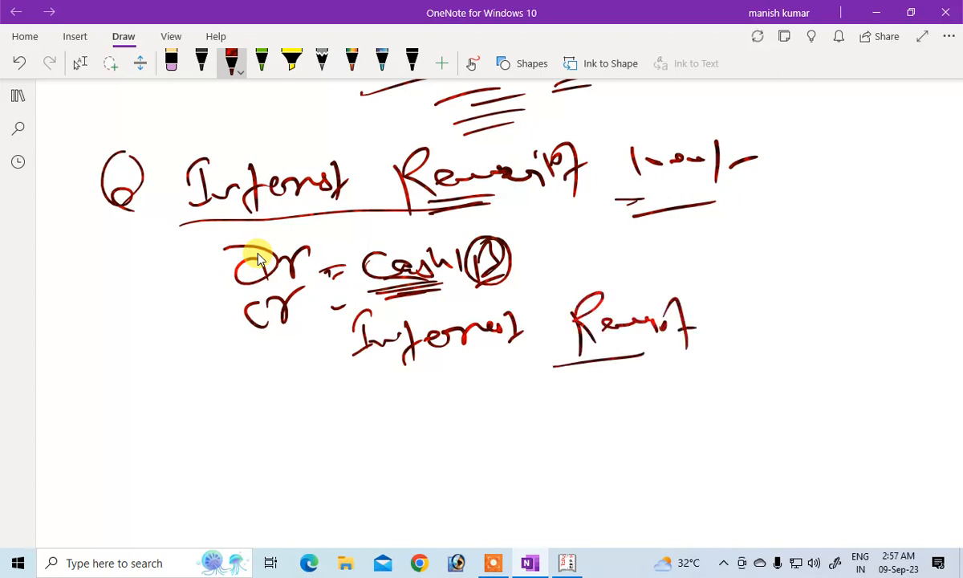
- Add a circled "F6" below the 1000/- amount and underline Interest in the Cr line
{"action": "mouse_move", "coordinate": [706, 233]}
{"action": "left_mouse_down"}
{"action": "mouse_move", "coordinate": [695, 261]}
{"action": "mouse_move", "coordinate": [727, 256]}
{"action": "left_mouse_up"}
{"action": "left_click_drag", "start_coordinate": [714, 215], "coordinate": [711, 216]}
{"action": "mouse_move", "coordinate": [665, 220]}
{"action": "left_mouse_down"}
{"action": "mouse_move", "coordinate": [659, 256]}
{"action": "mouse_move", "coordinate": [714, 253]}
{"action": "mouse_move", "coordinate": [736, 270]}
{"action": "left_mouse_up"}
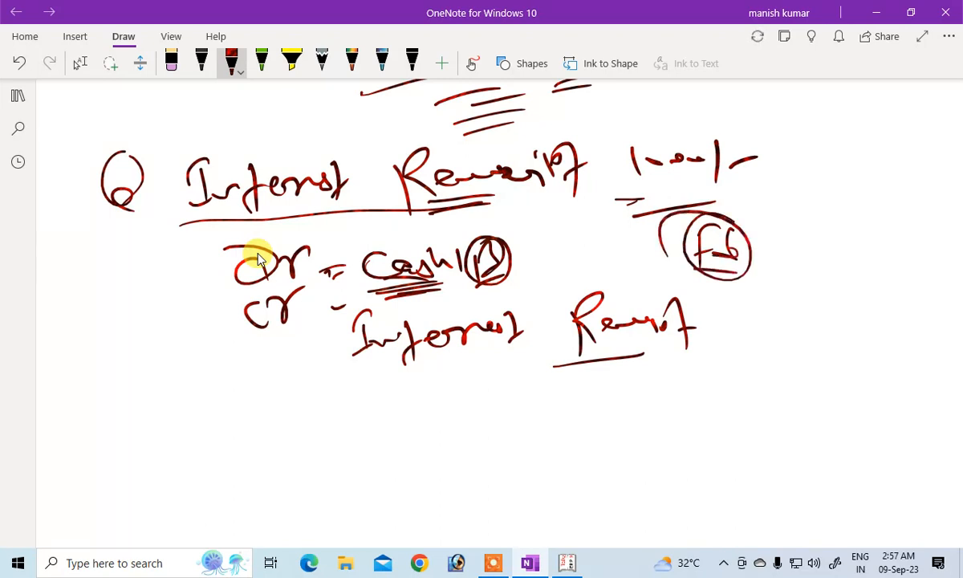
{"action": "left_click_drag", "start_coordinate": [415, 393], "coordinate": [505, 364]}
{"action": "left_click", "coordinate": [80, 63]}
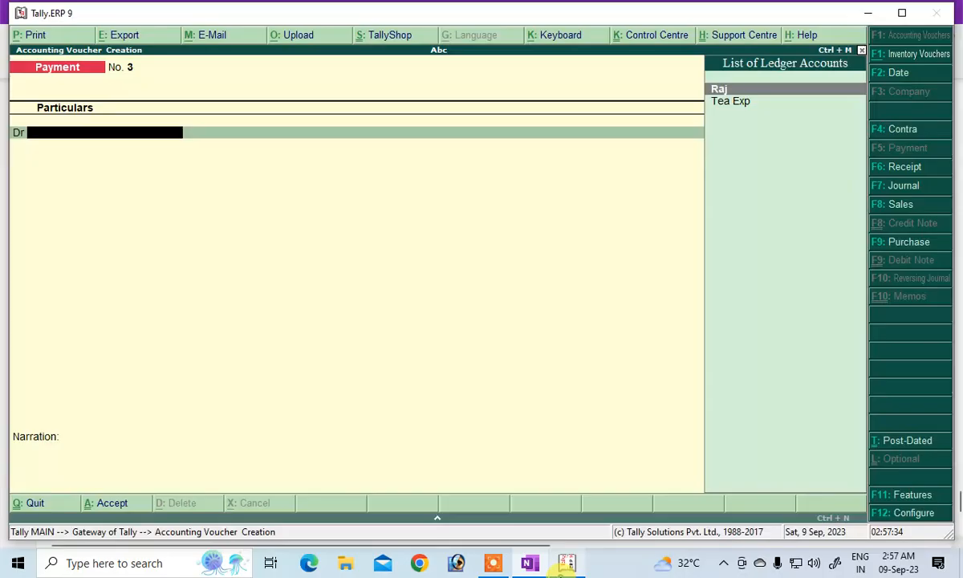
- Switch to Tally.ERP 9, open a receipt voucher and start a new ledger named Interest Receipt from its credit line
{"action": "left_click", "coordinate": [529, 562]}
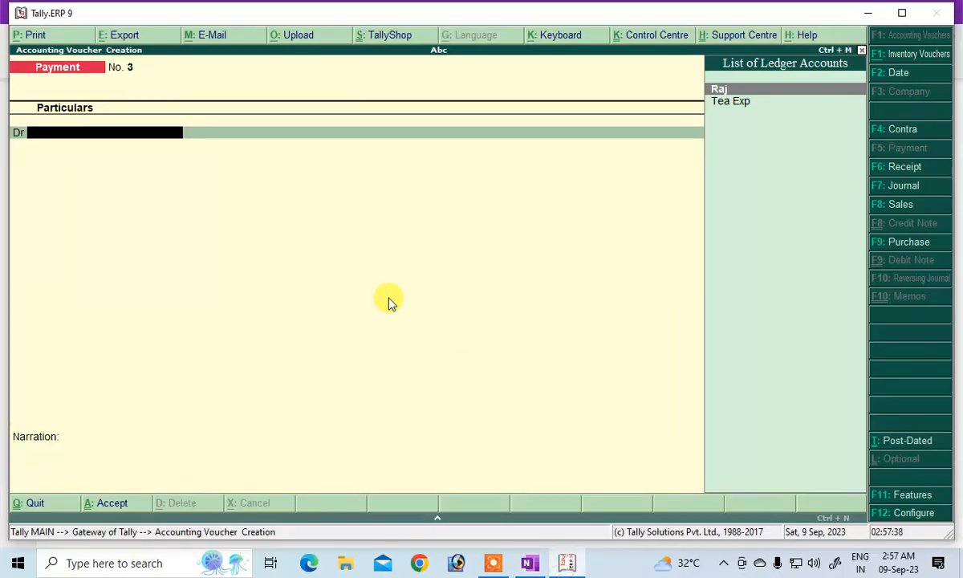
{"action": "left_click", "coordinate": [893, 169]}
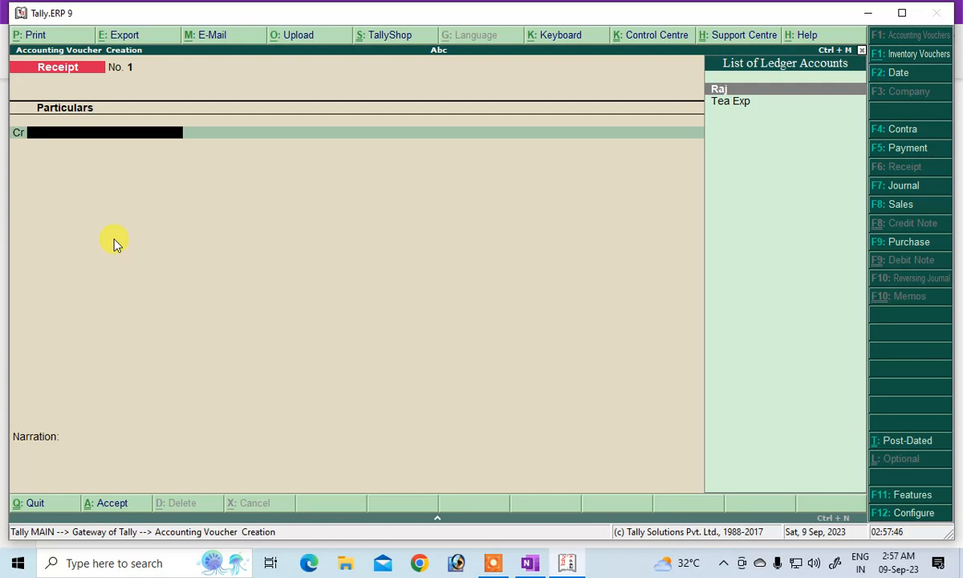
{"action": "key", "text": "alt+c"}
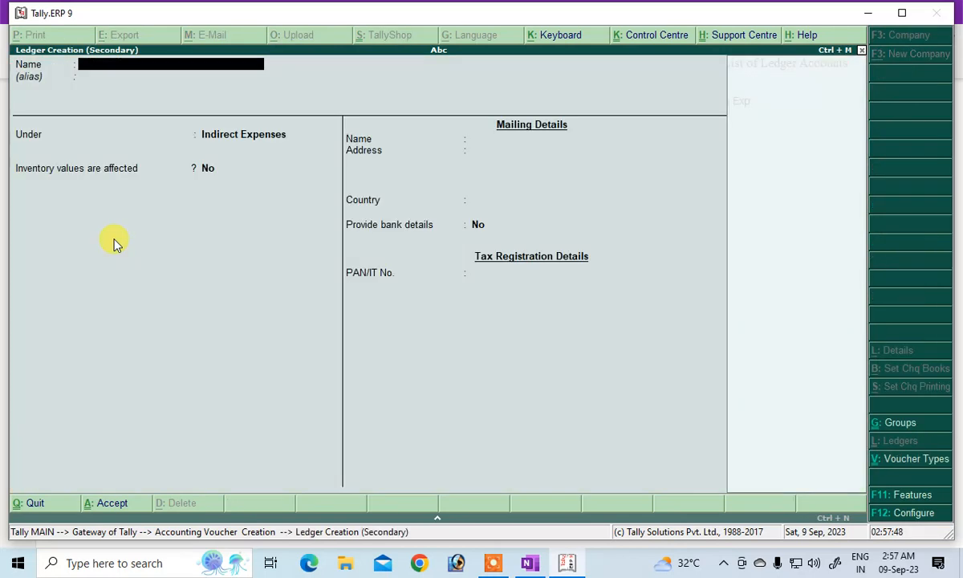
{"action": "type", "text": "Interest R"}
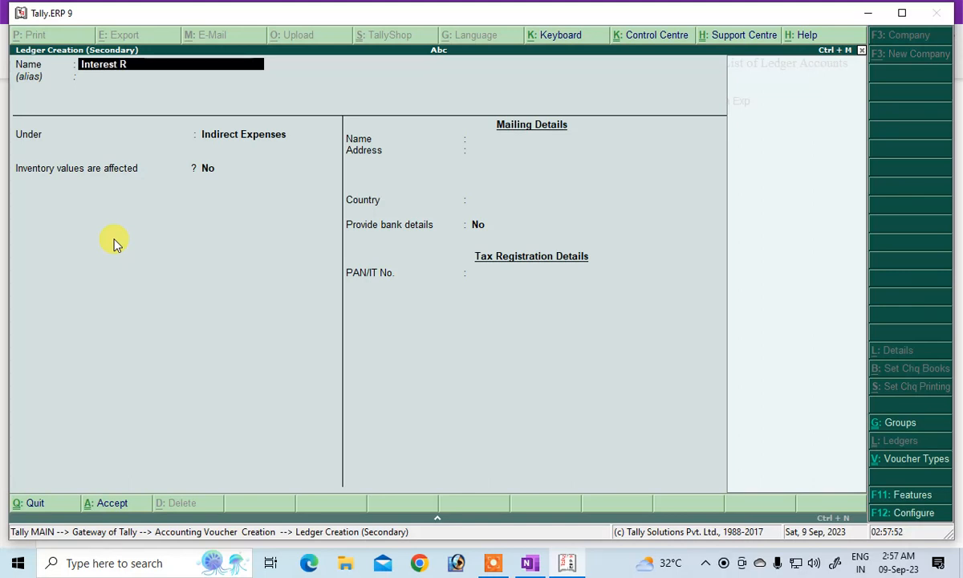
{"action": "type", "text": "eceipt"}
{"action": "key", "text": "Return"}
{"action": "key", "text": "Return"}
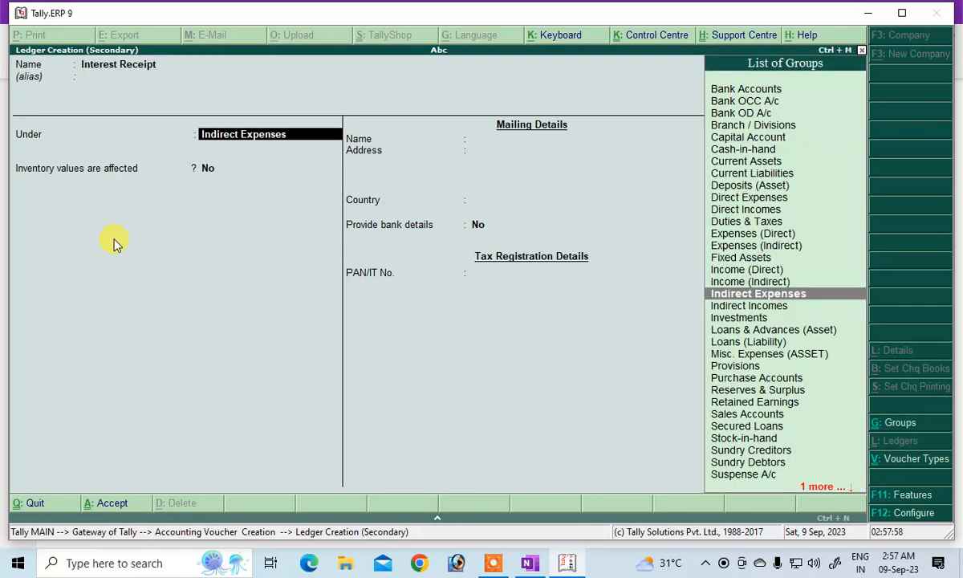
- Place the Interest Receipt ledger under Indirect Incomes and save it
{"action": "type", "text": "i"}
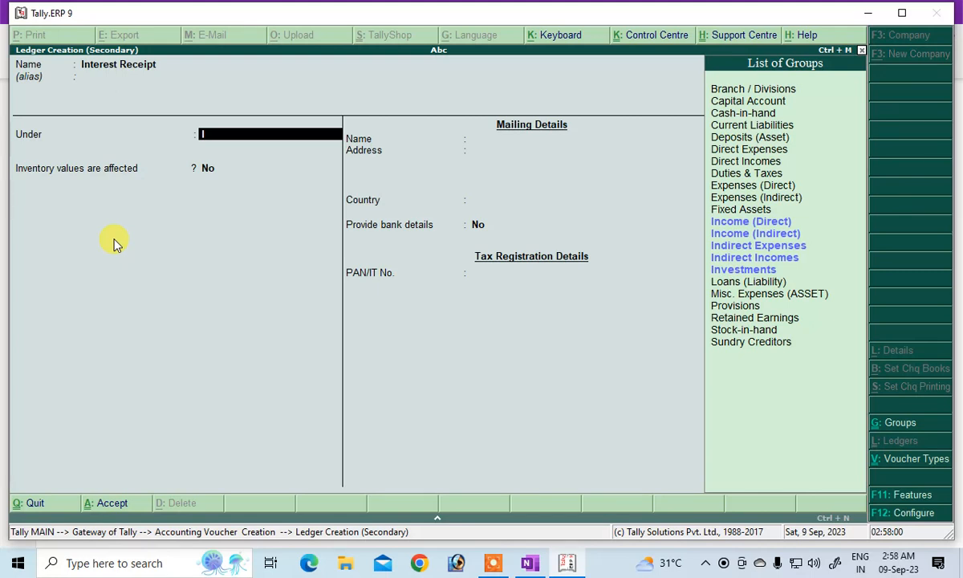
{"action": "key", "text": "Down"}
{"action": "key", "text": "Down"}
{"action": "key", "text": "Down"}
{"action": "key", "text": "Down"}
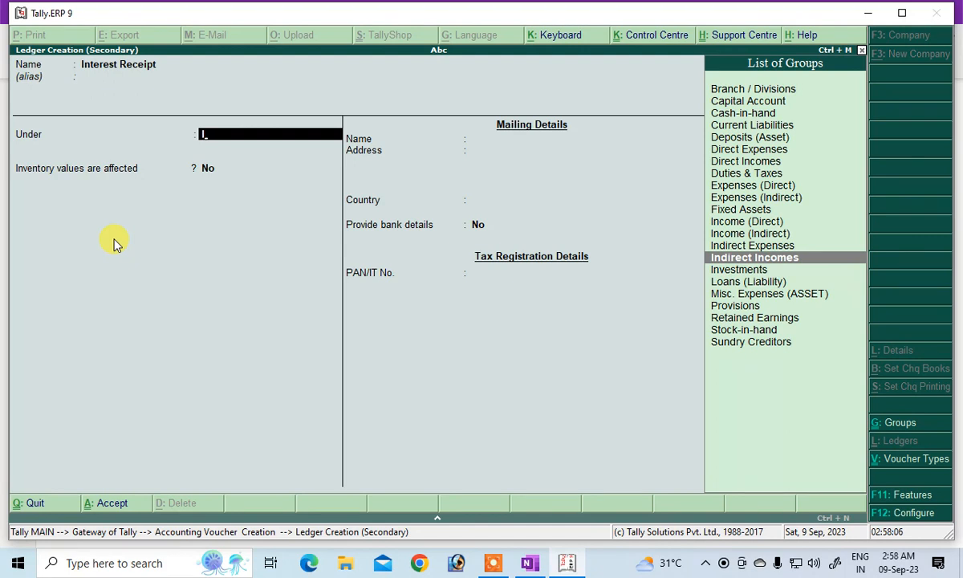
{"action": "key", "text": "Return"}
{"action": "key", "text": "Return"}
{"action": "key", "text": "Return"}
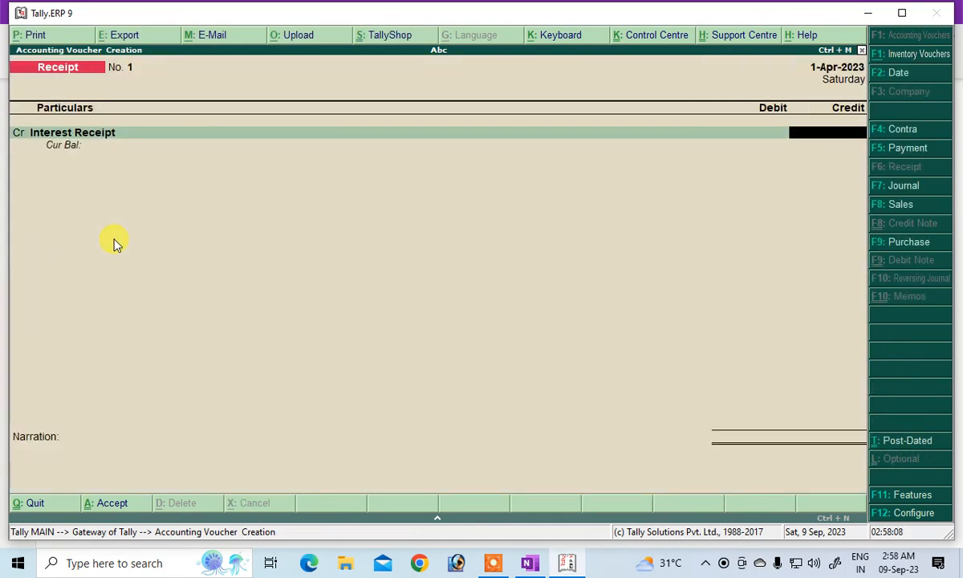
- Credit Interest Receipt 1000, debit Cash, and save the receipt voucher without a narration
{"action": "type", "text": "1000"}
{"action": "key", "text": "Return"}
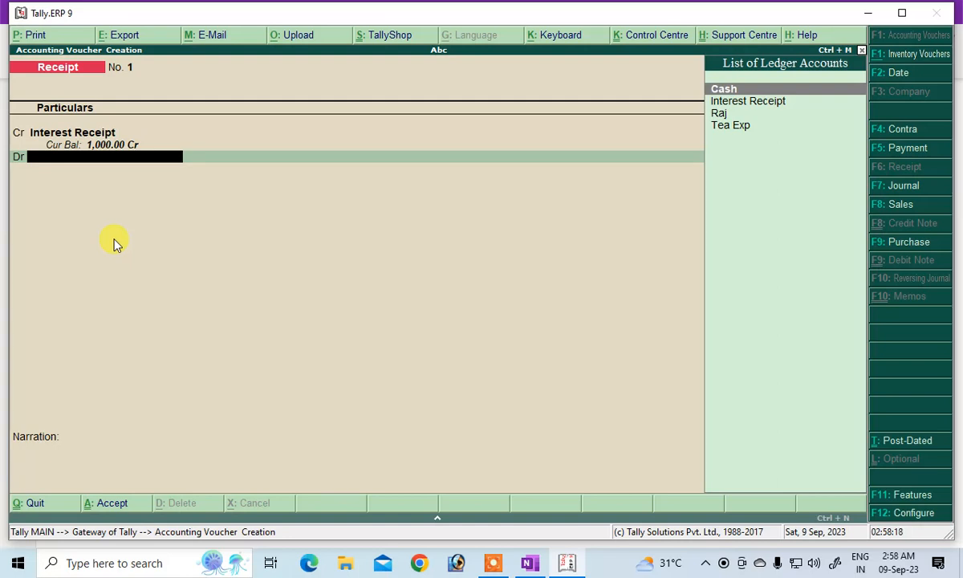
{"action": "key", "text": "Return"}
{"action": "key", "text": "Return"}
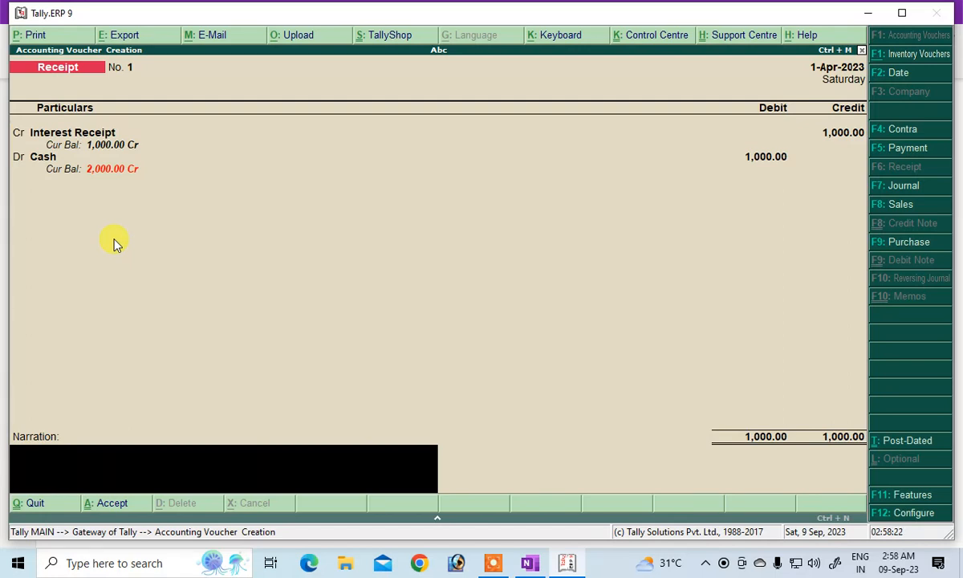
{"action": "key", "text": "Return"}
{"action": "key", "text": "Return"}
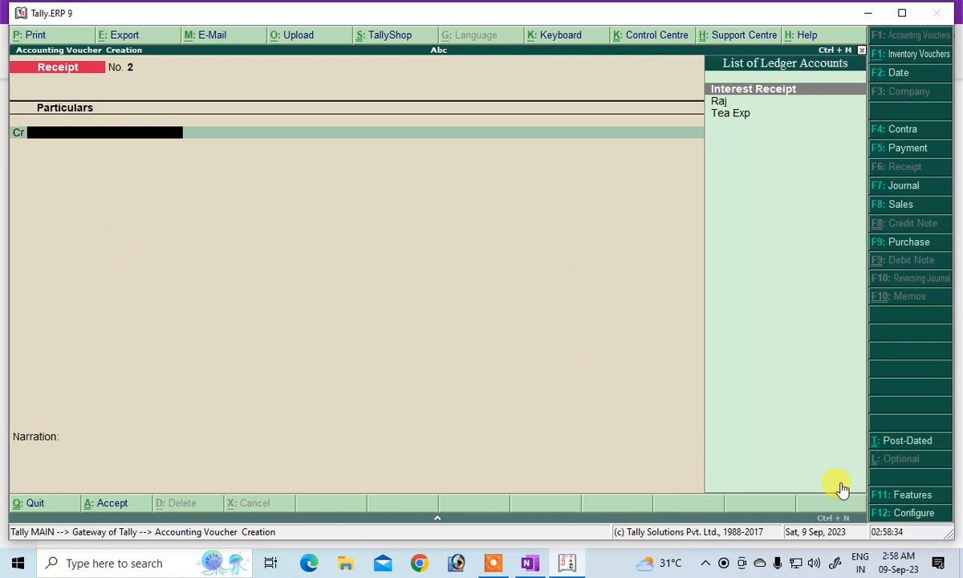
- Open a journal voucher, and switch to OneNote to handwrite "Depreciation on Machine 2000/=" in red below the interest entry
{"action": "left_click", "coordinate": [883, 187]}
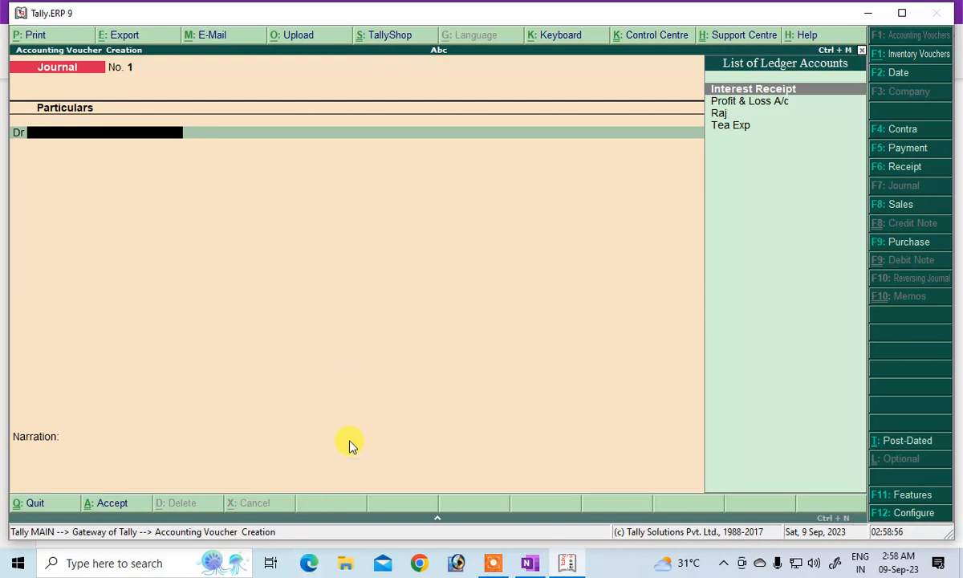
{"action": "left_click", "coordinate": [527, 564]}
{"action": "scroll", "coordinate": [337, 421], "scroll_direction": "down", "scroll_amount": 5}
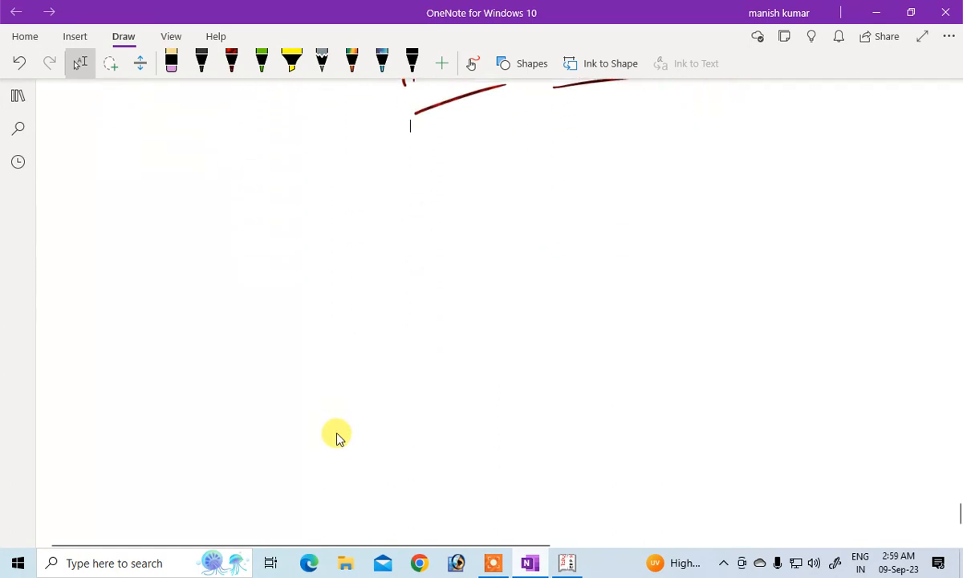
{"action": "left_click", "coordinate": [231, 62]}
{"action": "mouse_move", "coordinate": [86, 161]}
{"action": "left_mouse_down"}
{"action": "mouse_move", "coordinate": [93, 207]}
{"action": "mouse_move", "coordinate": [161, 169]}
{"action": "mouse_move", "coordinate": [182, 204]}
{"action": "left_mouse_up"}
{"action": "mouse_move", "coordinate": [176, 170]}
{"action": "left_mouse_down"}
{"action": "mouse_move", "coordinate": [218, 161]}
{"action": "mouse_move", "coordinate": [454, 180]}
{"action": "mouse_move", "coordinate": [520, 201]}
{"action": "mouse_move", "coordinate": [582, 170]}
{"action": "mouse_move", "coordinate": [697, 185]}
{"action": "mouse_move", "coordinate": [766, 170]}
{"action": "mouse_move", "coordinate": [776, 199]}
{"action": "left_mouse_up"}
{"action": "left_click_drag", "start_coordinate": [792, 195], "coordinate": [812, 203]}
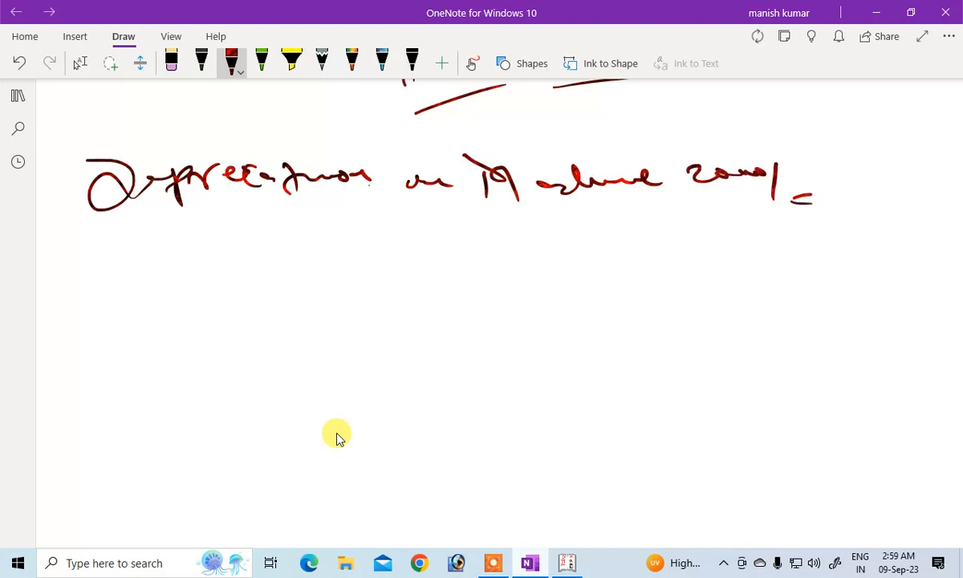
- Handwrite "Dr" and "Cr" labels below the depreciation question and draw several underlines beneath Machine
{"action": "mouse_move", "coordinate": [202, 258]}
{"action": "left_mouse_down"}
{"action": "mouse_move", "coordinate": [229, 277]}
{"action": "mouse_move", "coordinate": [259, 262]}
{"action": "left_mouse_up"}
{"action": "left_click_drag", "start_coordinate": [245, 303], "coordinate": [240, 316]}
{"action": "left_click_drag", "start_coordinate": [244, 307], "coordinate": [272, 299]}
{"action": "left_click_drag", "start_coordinate": [293, 297], "coordinate": [304, 319]}
{"action": "left_click_drag", "start_coordinate": [289, 270], "coordinate": [311, 268]}
{"action": "left_click_drag", "start_coordinate": [301, 314], "coordinate": [322, 308]}
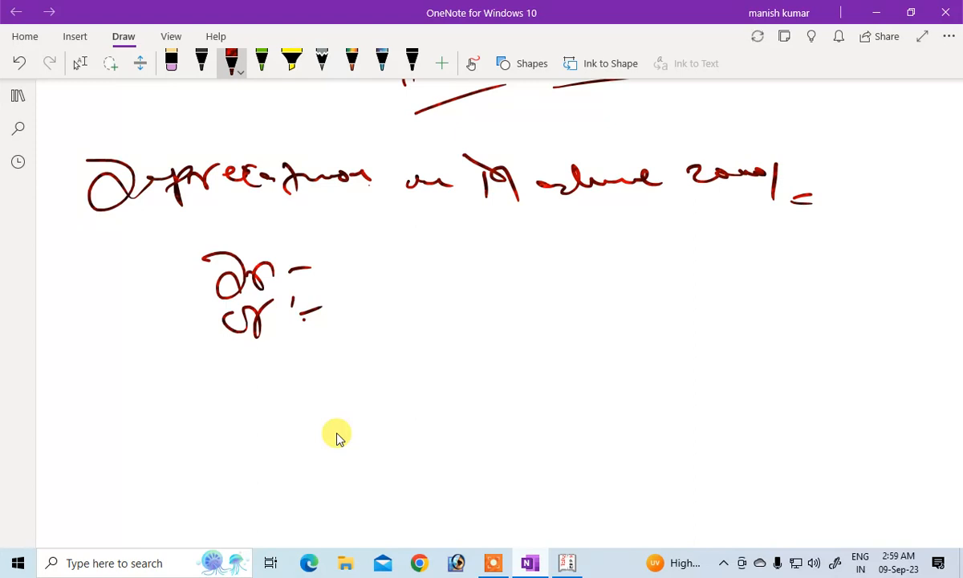
{"action": "mouse_move", "coordinate": [480, 204]}
{"action": "left_mouse_down"}
{"action": "mouse_move", "coordinate": [526, 205]}
{"action": "mouse_move", "coordinate": [536, 218]}
{"action": "left_mouse_up"}
{"action": "left_click_drag", "start_coordinate": [522, 231], "coordinate": [556, 230]}
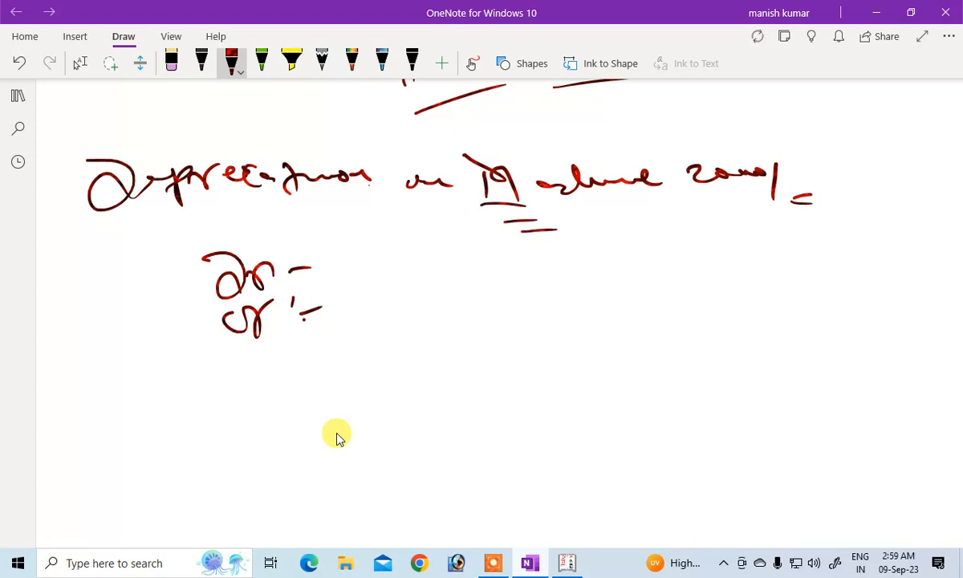
{"action": "left_click_drag", "start_coordinate": [497, 189], "coordinate": [538, 188]}
{"action": "left_click_drag", "start_coordinate": [560, 218], "coordinate": [568, 218]}
- Write "Dep" with an underlined "(In exp)" beside Dr, and "Machine (Fixed)" beside Cr
{"action": "left_click_drag", "start_coordinate": [331, 281], "coordinate": [444, 272]}
{"action": "left_click_drag", "start_coordinate": [459, 279], "coordinate": [475, 277]}
{"action": "mouse_move", "coordinate": [329, 315]}
{"action": "left_mouse_down"}
{"action": "mouse_move", "coordinate": [344, 349]}
{"action": "mouse_move", "coordinate": [440, 321]}
{"action": "mouse_move", "coordinate": [465, 325]}
{"action": "left_mouse_up"}
{"action": "mouse_move", "coordinate": [507, 295]}
{"action": "left_mouse_down"}
{"action": "mouse_move", "coordinate": [507, 348]}
{"action": "mouse_move", "coordinate": [554, 305]}
{"action": "mouse_move", "coordinate": [561, 316]}
{"action": "mouse_move", "coordinate": [538, 320]}
{"action": "mouse_move", "coordinate": [557, 313]}
{"action": "left_mouse_up"}
{"action": "mouse_move", "coordinate": [566, 300]}
{"action": "left_mouse_down"}
{"action": "mouse_move", "coordinate": [571, 309]}
{"action": "mouse_move", "coordinate": [597, 299]}
{"action": "mouse_move", "coordinate": [607, 281]}
{"action": "left_mouse_up"}
{"action": "left_click_drag", "start_coordinate": [652, 297], "coordinate": [619, 367]}
{"action": "mouse_move", "coordinate": [521, 241]}
{"action": "left_mouse_down"}
{"action": "mouse_move", "coordinate": [532, 242]}
{"action": "mouse_move", "coordinate": [528, 271]}
{"action": "mouse_move", "coordinate": [622, 262]}
{"action": "left_mouse_up"}
{"action": "left_click_drag", "start_coordinate": [632, 246], "coordinate": [637, 284]}
{"action": "mouse_move", "coordinate": [512, 234]}
{"action": "left_mouse_down"}
{"action": "mouse_move", "coordinate": [514, 282]}
{"action": "mouse_move", "coordinate": [598, 286]}
{"action": "left_mouse_up"}
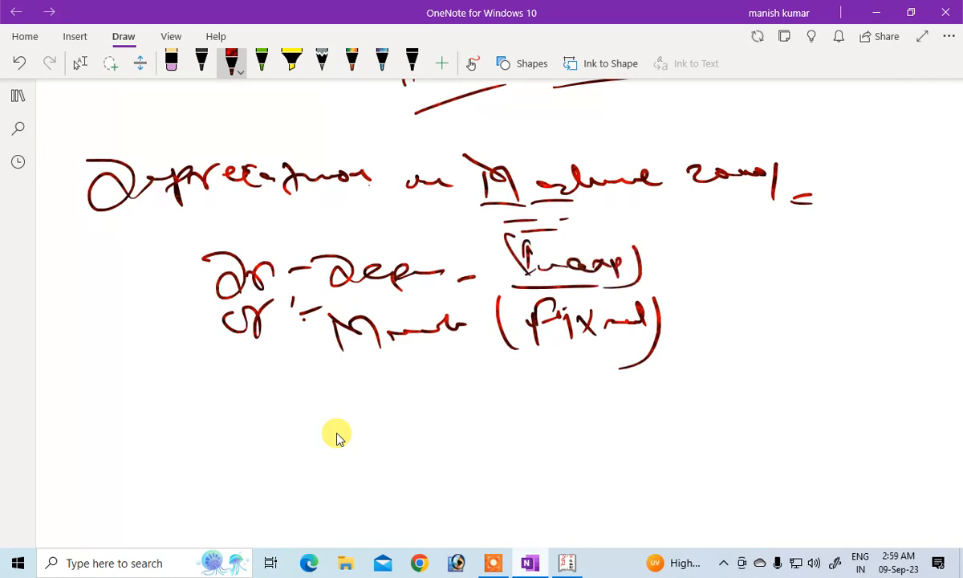
- Draw short underlines below the machine entry and add a circled "F7" beside it
{"action": "left_click_drag", "start_coordinate": [326, 396], "coordinate": [368, 383]}
{"action": "left_click_drag", "start_coordinate": [361, 409], "coordinate": [392, 395]}
{"action": "mouse_move", "coordinate": [643, 306]}
{"action": "left_mouse_down"}
{"action": "mouse_move", "coordinate": [642, 337]}
{"action": "mouse_move", "coordinate": [680, 337]}
{"action": "left_mouse_up"}
{"action": "left_click_drag", "start_coordinate": [698, 289], "coordinate": [722, 353]}
{"action": "left_click_drag", "start_coordinate": [674, 319], "coordinate": [693, 321]}
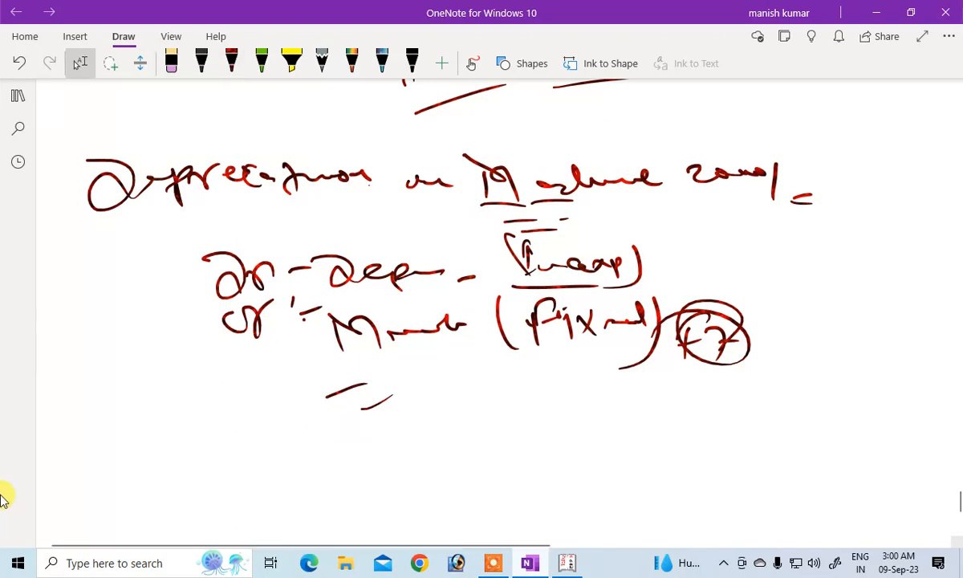
- Switch to Tally.ERP 9 and start a new ledger named Deprecation Ac from the journal's debit line
{"action": "left_click", "coordinate": [566, 562]}
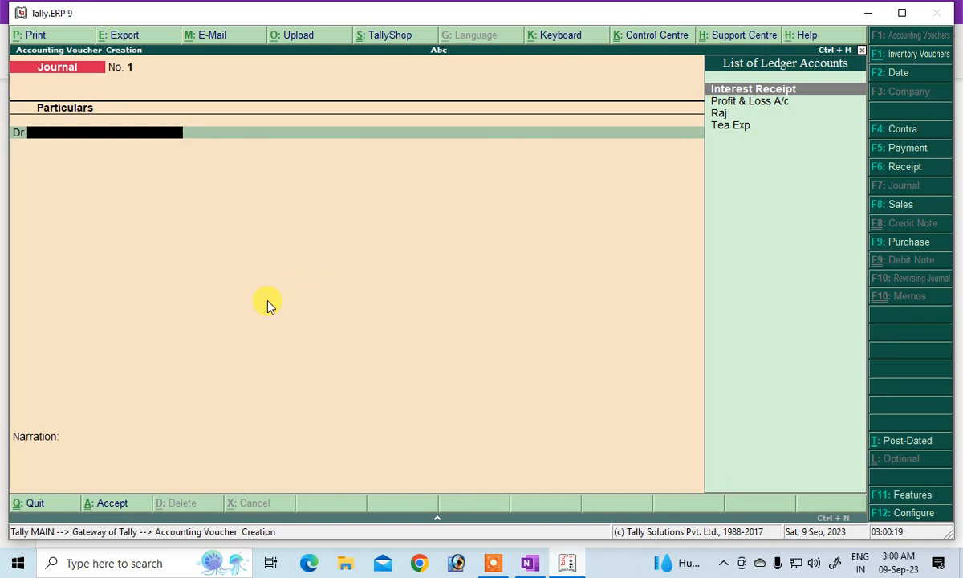
{"action": "key", "text": "alt+c"}
{"action": "type", "text": "Dep"}
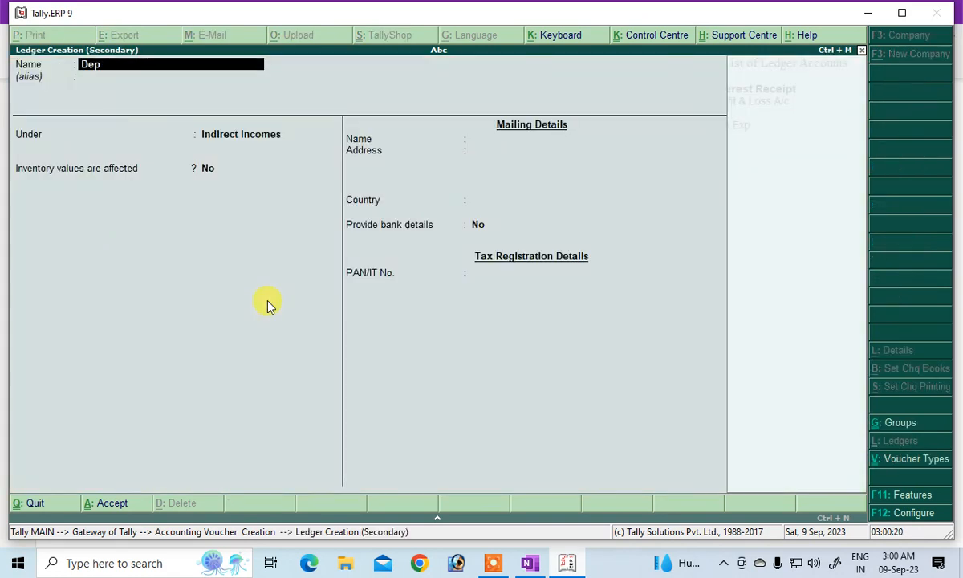
{"action": "type", "text": "recation ac"}
{"action": "key", "text": "Return"}
- Save the Deprecation Ac ledger under Indirect Expenses and debit it 2000 in the journal voucher
{"action": "type", "text": "i"}
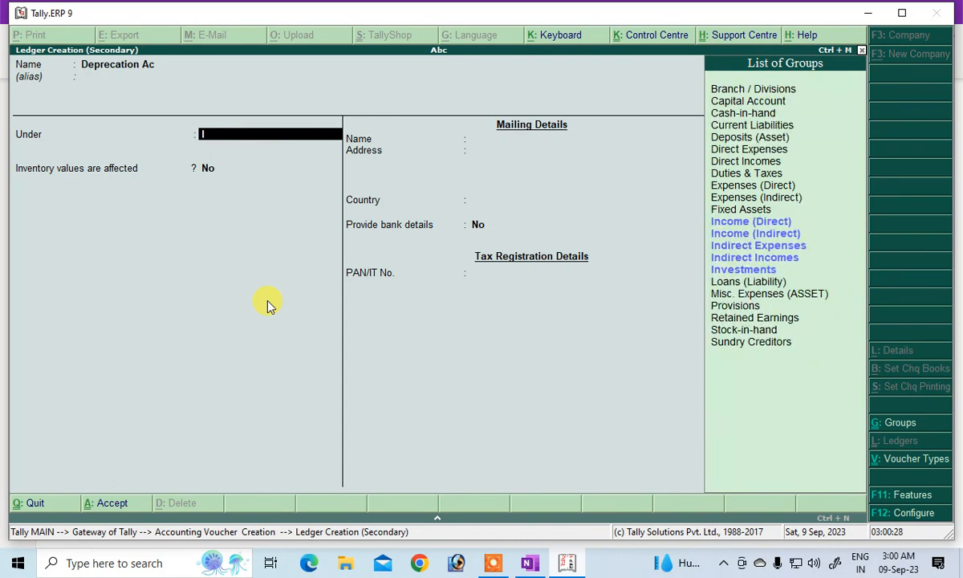
{"action": "key", "text": "Down"}
{"action": "key", "text": "Down"}
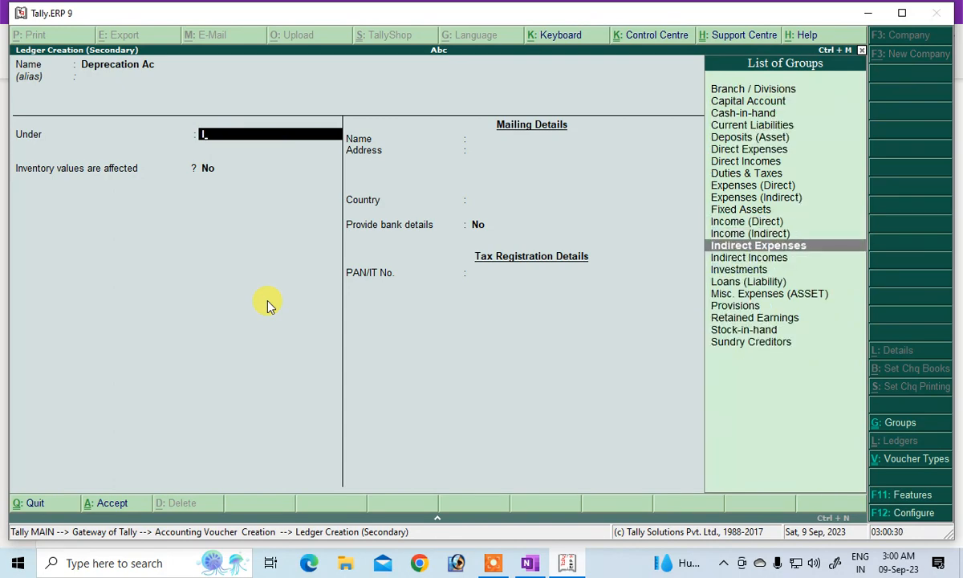
{"action": "key", "text": "Return"}
{"action": "key", "text": "ctrl+a"}
{"action": "type", "text": "2000"}
{"action": "key", "text": "Return"}
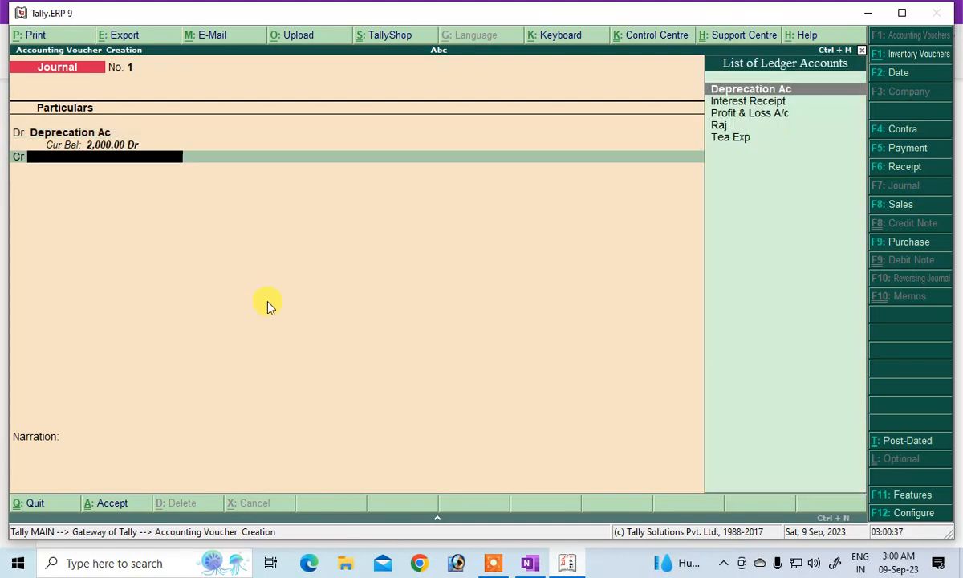
- Create a ledger named Machine under Fixed Assets from the journal voucher's credit line
{"action": "key", "text": "alt+c"}
{"action": "type", "text": "M"}
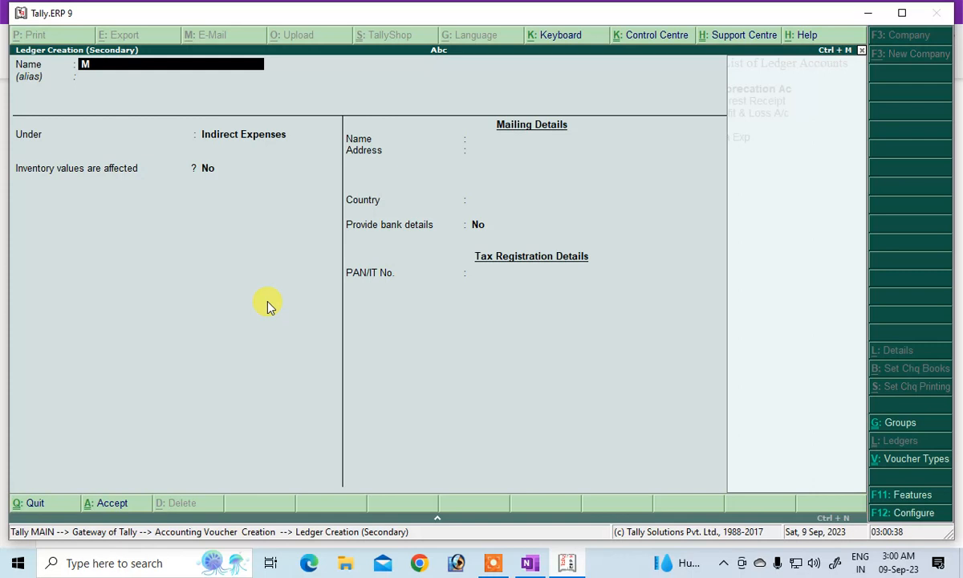
{"action": "type", "text": "achine"}
{"action": "key", "text": "Return"}
{"action": "key", "text": "Return"}
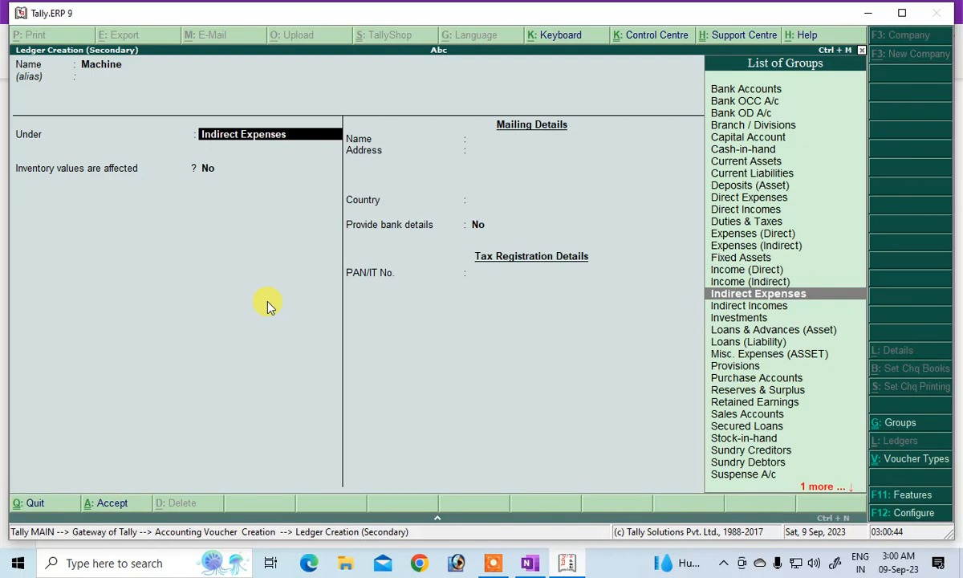
{"action": "type", "text": "f"}
{"action": "key", "text": "Return"}
{"action": "key", "text": "Return"}
{"action": "key", "text": "Return"}
{"action": "key", "text": "Return"}
{"action": "key", "text": "Return"}
{"action": "key", "text": "Return"}
{"action": "key", "text": "Return"}
{"action": "key", "text": "Return"}
{"action": "key", "text": "y"}
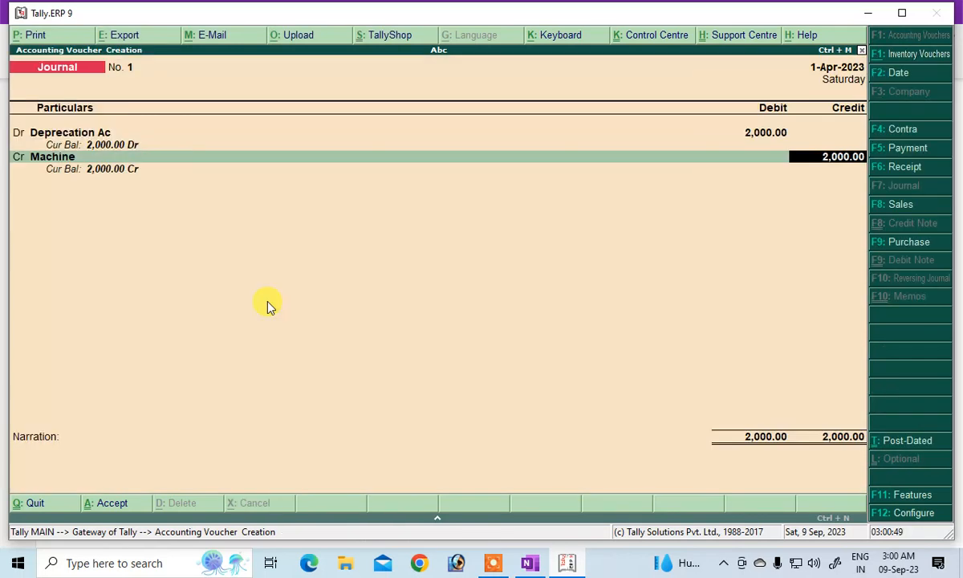
- Credit Machine 2,000 and accept the depreciation journal voucher, then open a sales voucher
{"action": "key", "text": "Return"}
{"action": "key", "text": "Return"}
{"action": "key", "text": "Return"}
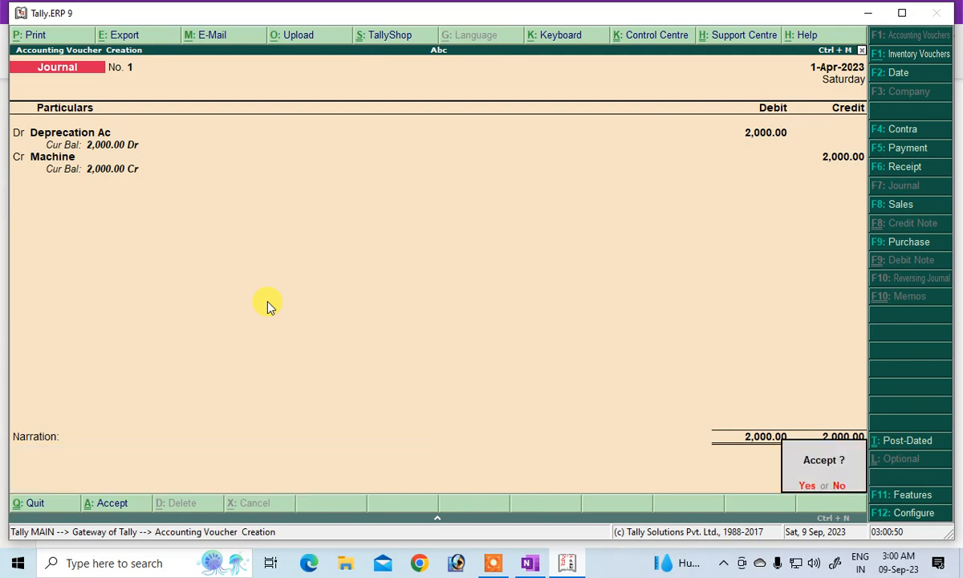
{"action": "key", "text": "y"}
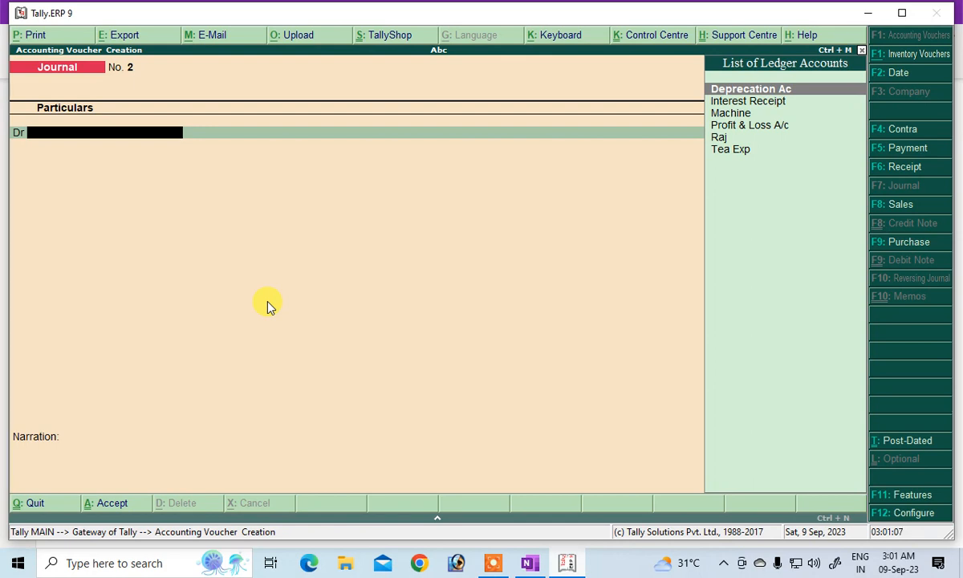
{"action": "left_click", "coordinate": [890, 204]}
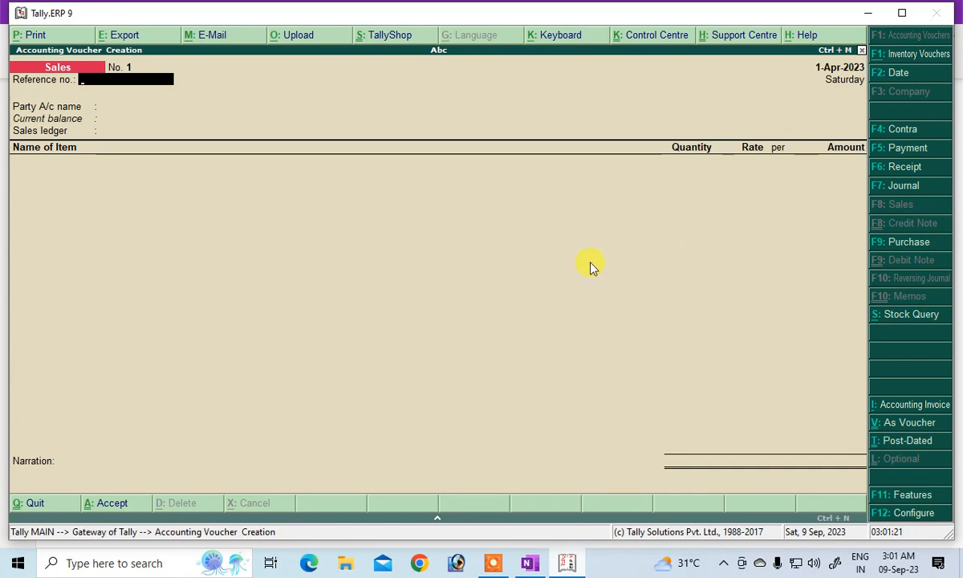
- Switch to OneNote and write an underlined heading with "Sales" beneath it, below the depreciation example
{"action": "left_click", "coordinate": [529, 563]}
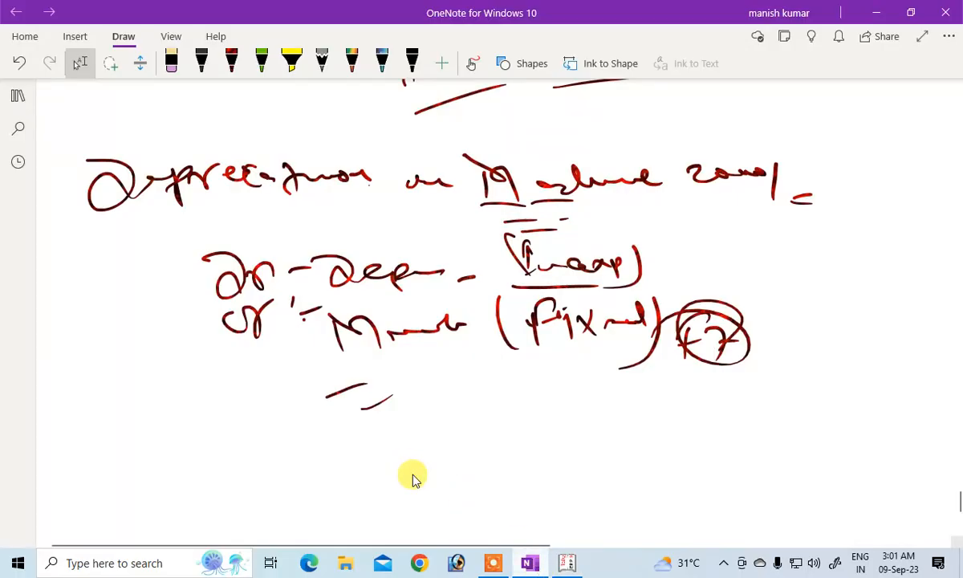
{"action": "mouse_move", "coordinate": [408, 393]}
{"action": "left_mouse_down"}
{"action": "mouse_move", "coordinate": [452, 407]}
{"action": "mouse_move", "coordinate": [463, 394]}
{"action": "mouse_move", "coordinate": [506, 412]}
{"action": "mouse_move", "coordinate": [522, 399]}
{"action": "left_mouse_up"}
{"action": "mouse_move", "coordinate": [383, 470]}
{"action": "left_mouse_down"}
{"action": "mouse_move", "coordinate": [489, 442]}
{"action": "mouse_move", "coordinate": [493, 454]}
{"action": "left_mouse_up"}
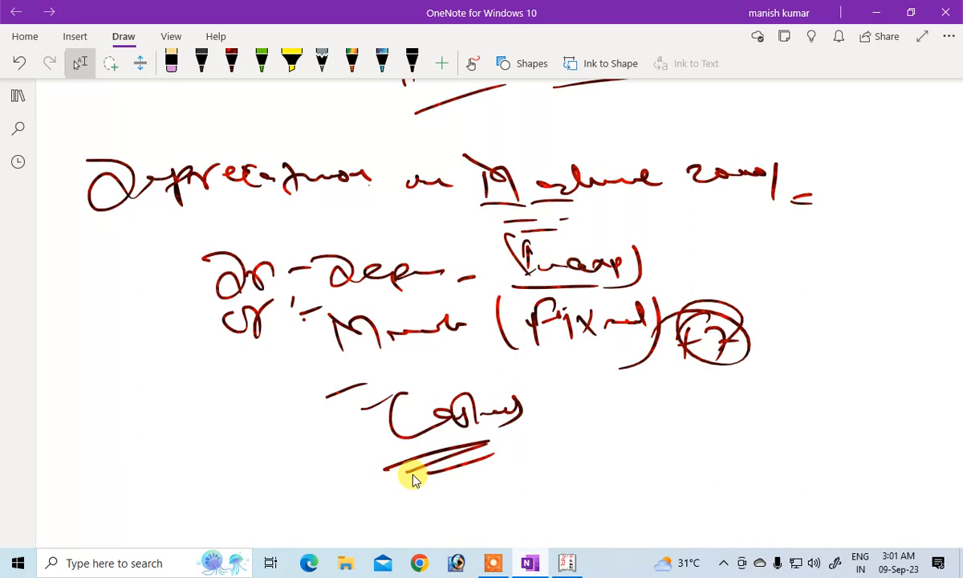
{"action": "mouse_move", "coordinate": [422, 472]}
{"action": "left_mouse_down"}
{"action": "mouse_move", "coordinate": [414, 519]}
{"action": "mouse_move", "coordinate": [445, 492]}
{"action": "left_mouse_up"}
{"action": "mouse_move", "coordinate": [463, 476]}
{"action": "left_mouse_down"}
{"action": "mouse_move", "coordinate": [462, 496]}
{"action": "mouse_move", "coordinate": [484, 492]}
{"action": "left_mouse_up"}
{"action": "left_click_drag", "start_coordinate": [496, 470], "coordinate": [492, 496]}
{"action": "scroll", "coordinate": [414, 473], "scroll_direction": "down", "scroll_amount": 5}
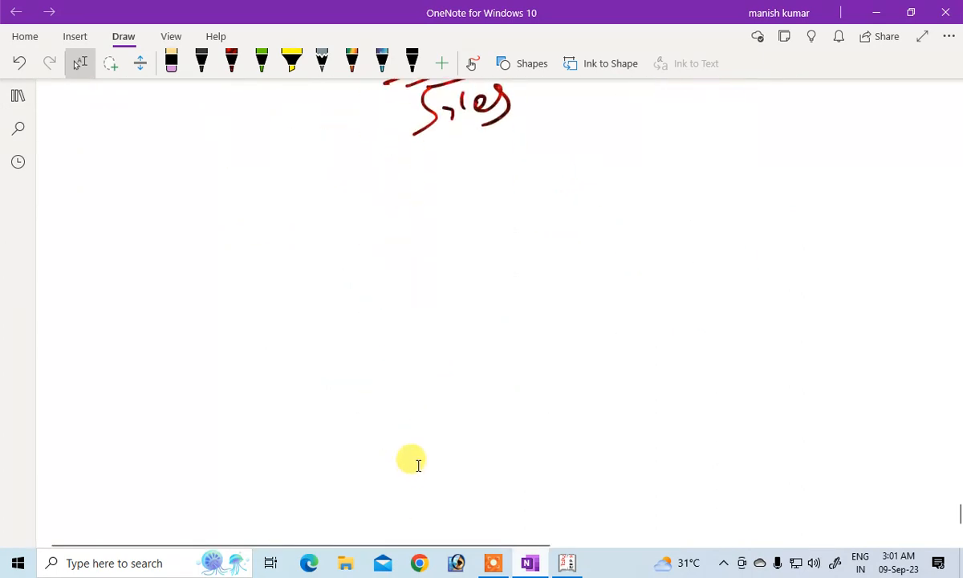
- Underline "Sales" twice in red ink and write the question "Q Goods sold" with its amount below
{"action": "left_click", "coordinate": [231, 62]}
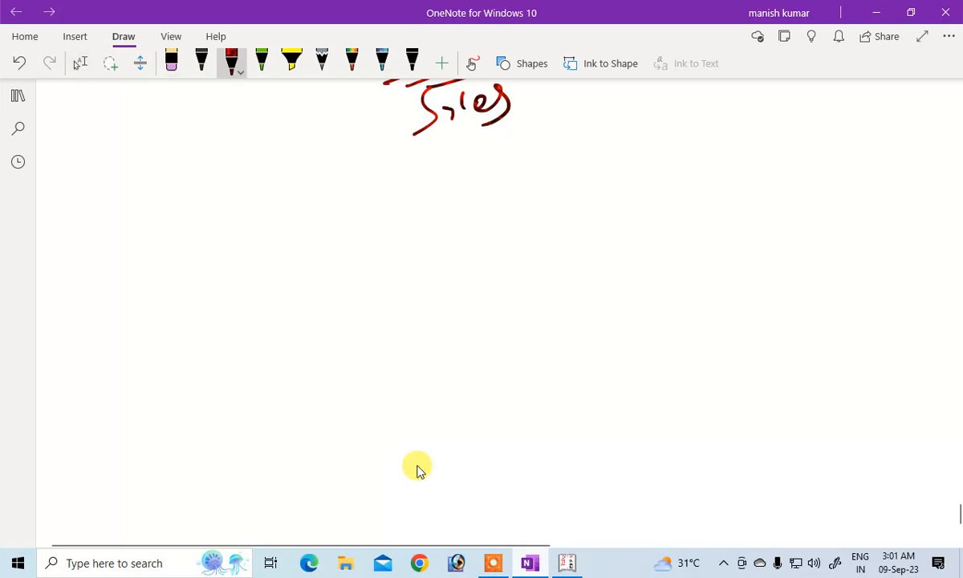
{"action": "left_click_drag", "start_coordinate": [385, 167], "coordinate": [462, 138]}
{"action": "left_click_drag", "start_coordinate": [401, 180], "coordinate": [484, 149]}
{"action": "left_click_drag", "start_coordinate": [149, 254], "coordinate": [138, 273]}
{"action": "mouse_move", "coordinate": [217, 257]}
{"action": "left_mouse_down"}
{"action": "mouse_move", "coordinate": [247, 325]}
{"action": "mouse_move", "coordinate": [265, 277]}
{"action": "mouse_move", "coordinate": [328, 265]}
{"action": "left_mouse_up"}
{"action": "mouse_move", "coordinate": [405, 241]}
{"action": "left_mouse_down"}
{"action": "mouse_move", "coordinate": [391, 270]}
{"action": "mouse_move", "coordinate": [441, 251]}
{"action": "mouse_move", "coordinate": [472, 258]}
{"action": "left_mouse_up"}
{"action": "mouse_move", "coordinate": [519, 234]}
{"action": "left_mouse_down"}
{"action": "mouse_move", "coordinate": [606, 231]}
{"action": "mouse_move", "coordinate": [624, 251]}
{"action": "left_mouse_up"}
{"action": "mouse_move", "coordinate": [633, 255]}
{"action": "left_mouse_down"}
{"action": "mouse_move", "coordinate": [661, 244]}
{"action": "mouse_move", "coordinate": [675, 259]}
{"action": "left_mouse_up"}
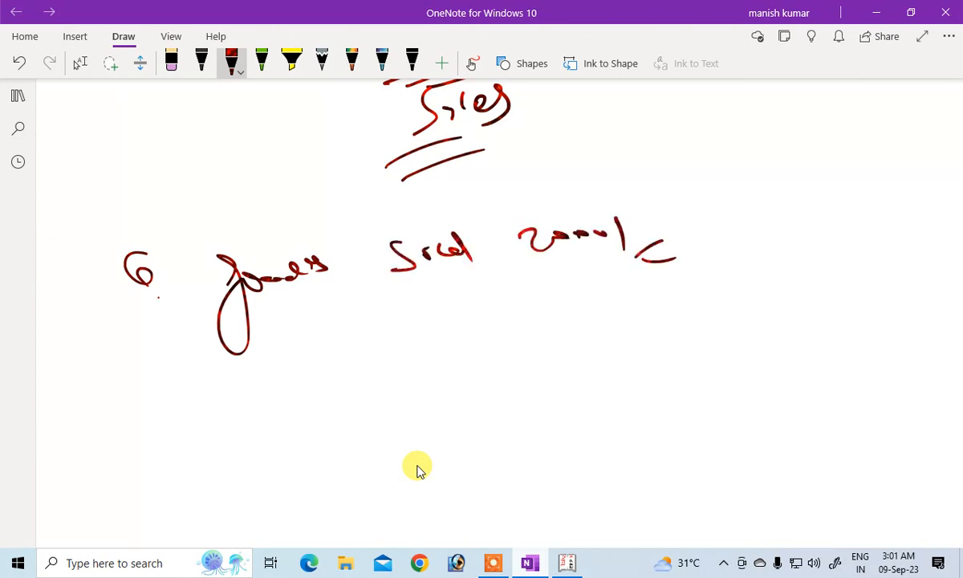
- Write the goods-sold entry as "Dr. Cash" and "Cr. Sales" below the question
{"action": "left_click_drag", "start_coordinate": [294, 330], "coordinate": [304, 371]}
{"action": "left_click_drag", "start_coordinate": [337, 341], "coordinate": [353, 329]}
{"action": "mouse_move", "coordinate": [321, 383]}
{"action": "left_mouse_down"}
{"action": "mouse_move", "coordinate": [309, 413]}
{"action": "mouse_move", "coordinate": [345, 405]}
{"action": "left_mouse_up"}
{"action": "left_click_drag", "start_coordinate": [363, 357], "coordinate": [382, 389]}
{"action": "mouse_move", "coordinate": [401, 320]}
{"action": "left_mouse_down"}
{"action": "mouse_move", "coordinate": [423, 318]}
{"action": "mouse_move", "coordinate": [438, 347]}
{"action": "mouse_move", "coordinate": [497, 337]}
{"action": "left_mouse_up"}
{"action": "mouse_move", "coordinate": [437, 377]}
{"action": "left_mouse_down"}
{"action": "mouse_move", "coordinate": [415, 419]}
{"action": "mouse_move", "coordinate": [470, 377]}
{"action": "mouse_move", "coordinate": [504, 369]}
{"action": "mouse_move", "coordinate": [552, 411]}
{"action": "left_mouse_up"}
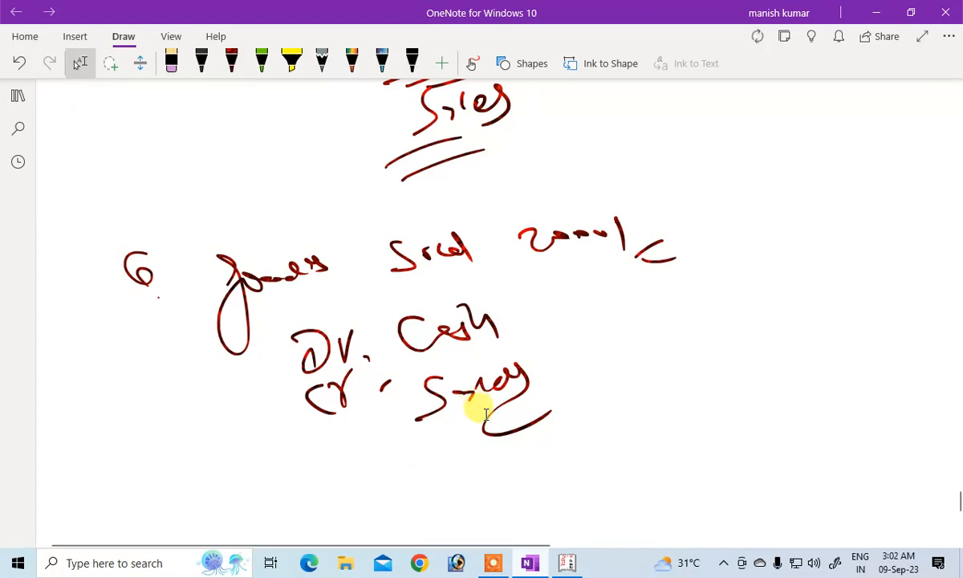
- Switch to Tally.ERP 9, change the sales entry from invoice to voucher mode and set its reference number to 01
{"action": "left_click", "coordinate": [568, 563]}
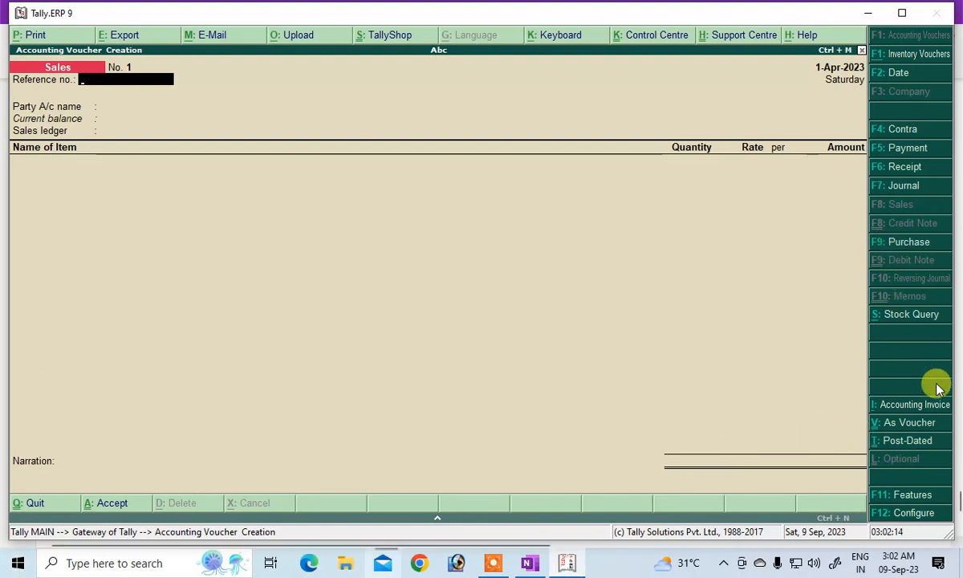
{"action": "left_click", "coordinate": [908, 424]}
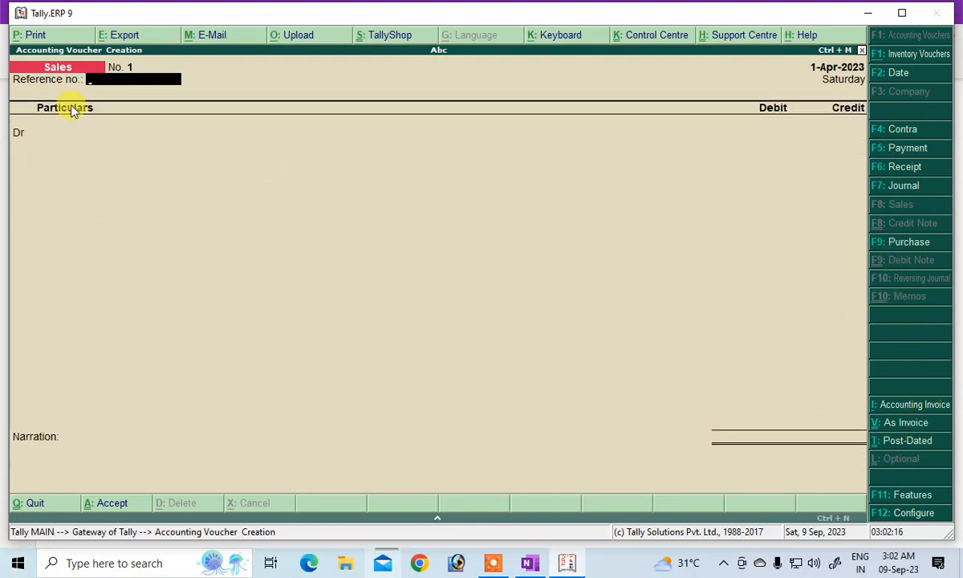
{"action": "type", "text": "01"}
{"action": "key", "text": "Return"}
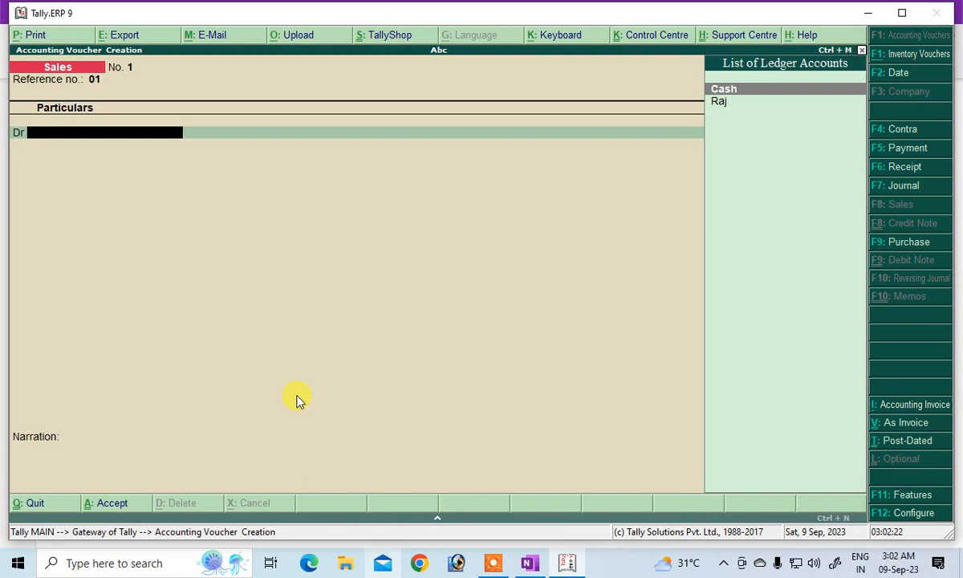
- Debit Cash 20000 in the sales voucher
{"action": "key", "text": "Return"}
{"action": "key", "text": "Return"}
{"action": "key", "text": "Return"}
{"action": "key", "text": "Return"}
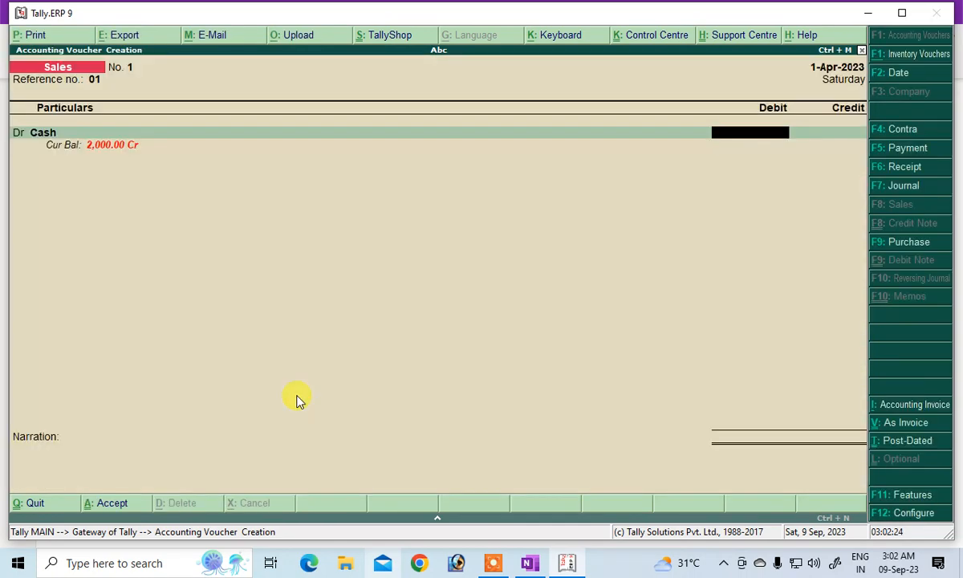
{"action": "type", "text": "2000"}
{"action": "key", "text": "Return"}
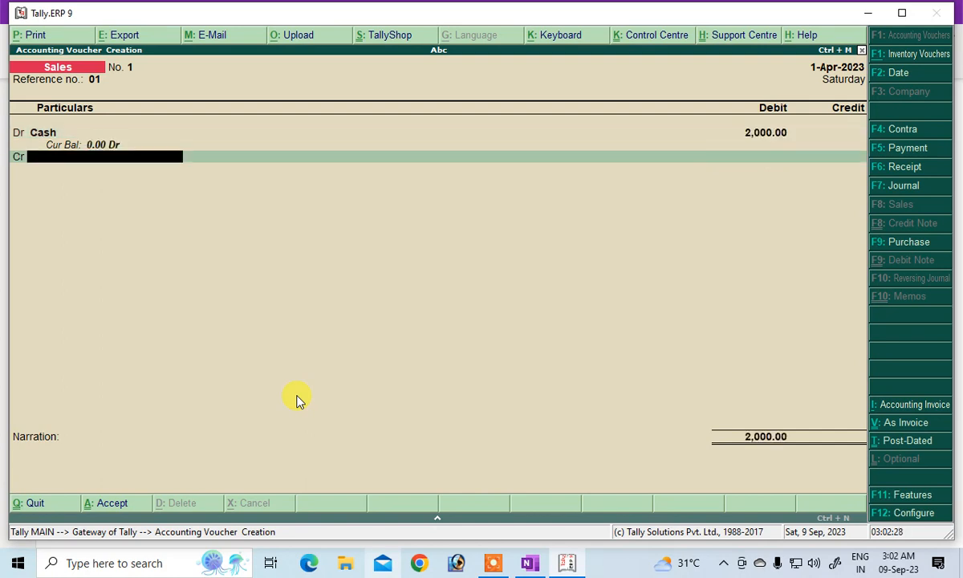
{"action": "key", "text": "BackSpace"}
{"action": "type", "text": "2"}
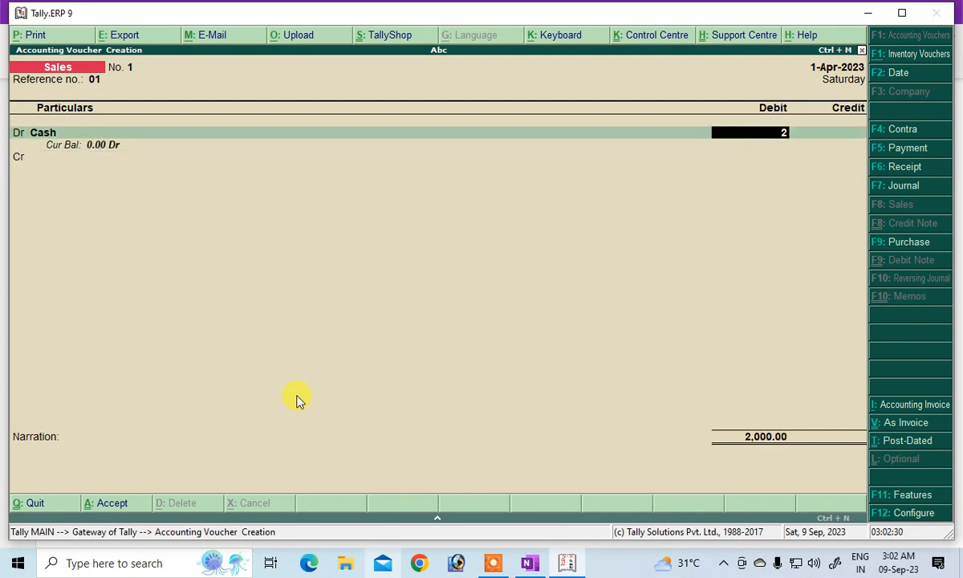
{"action": "type", "text": "0000"}
{"action": "key", "text": "Return"}
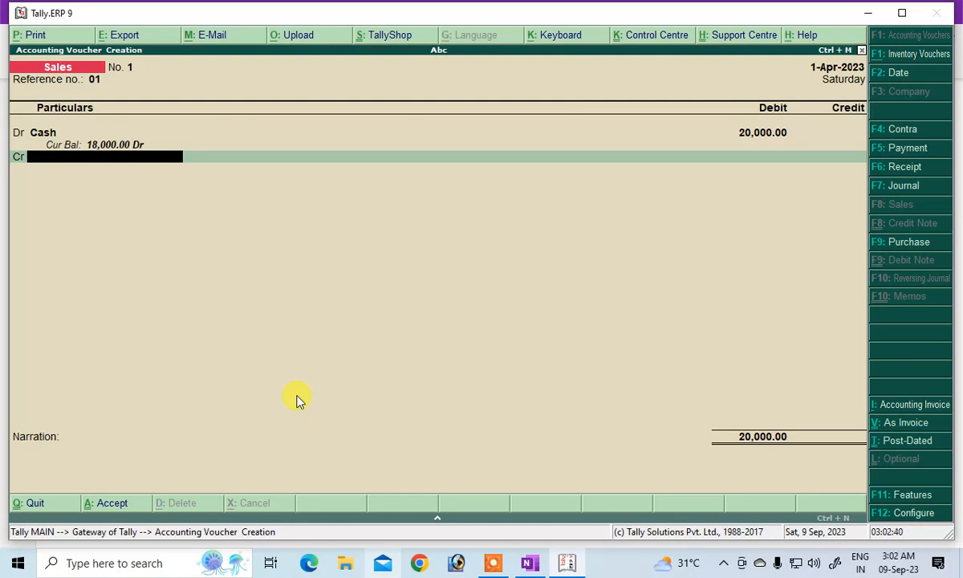
- Create a ledger named Sales under Sales Accounts from the sales voucher's credit line
{"action": "key", "text": "alt+c"}
{"action": "type", "text": "S"}
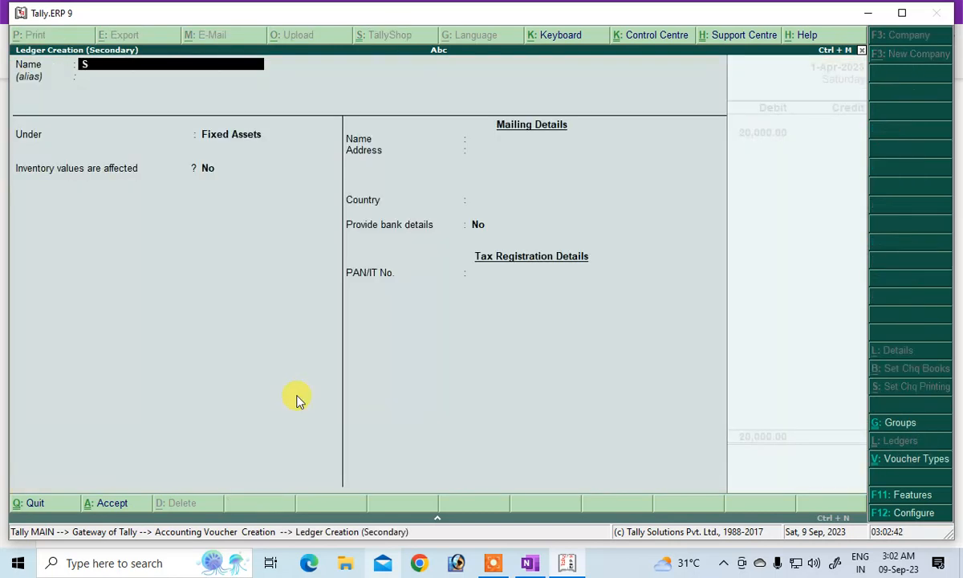
{"action": "type", "text": "ales"}
{"action": "key", "text": "Return"}
{"action": "key", "text": "Return"}
{"action": "type", "text": "S"}
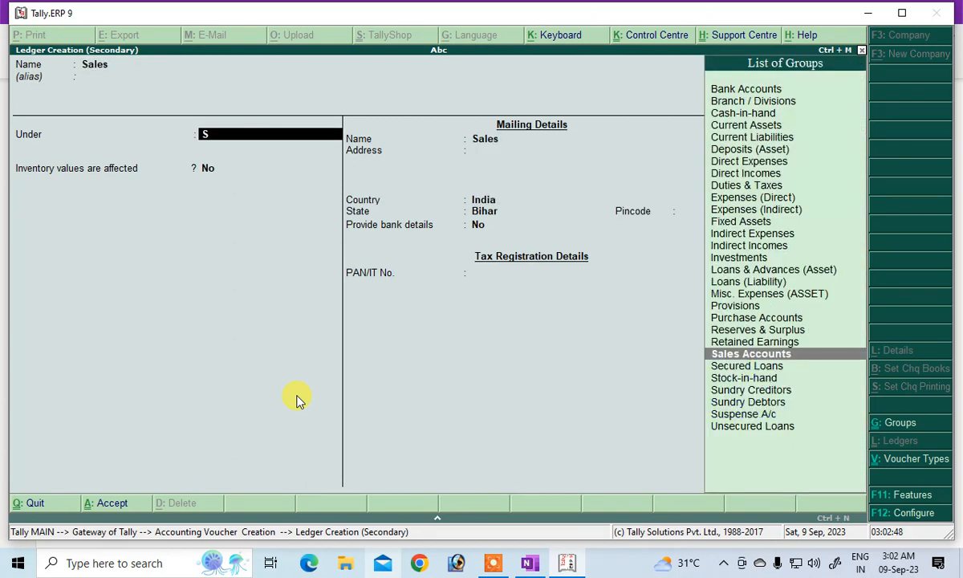
{"action": "key", "text": "ctrl+a"}
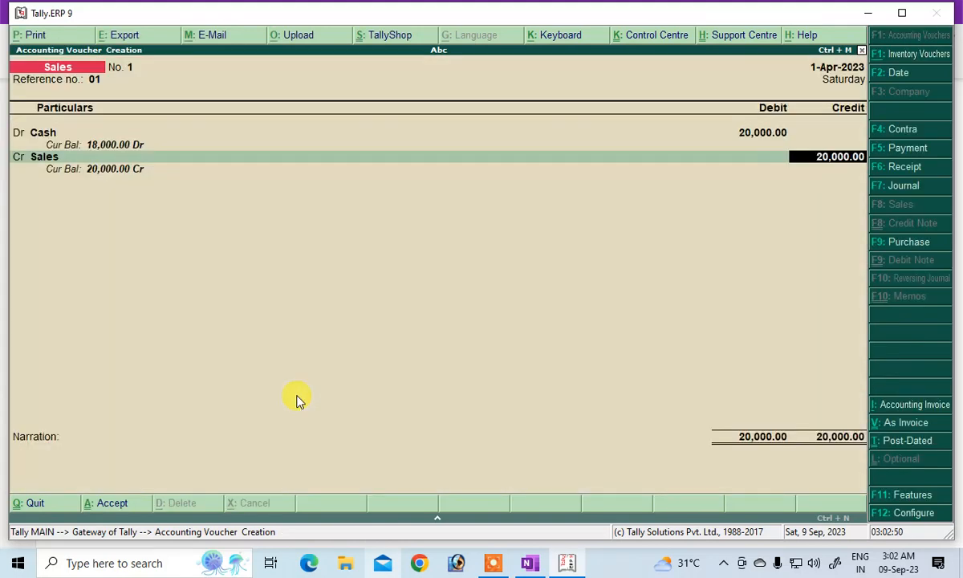
- Credit Sales 20,000 and accept the sales voucher without a narration
{"action": "key", "text": "Return"}
{"action": "key", "text": "Return"}
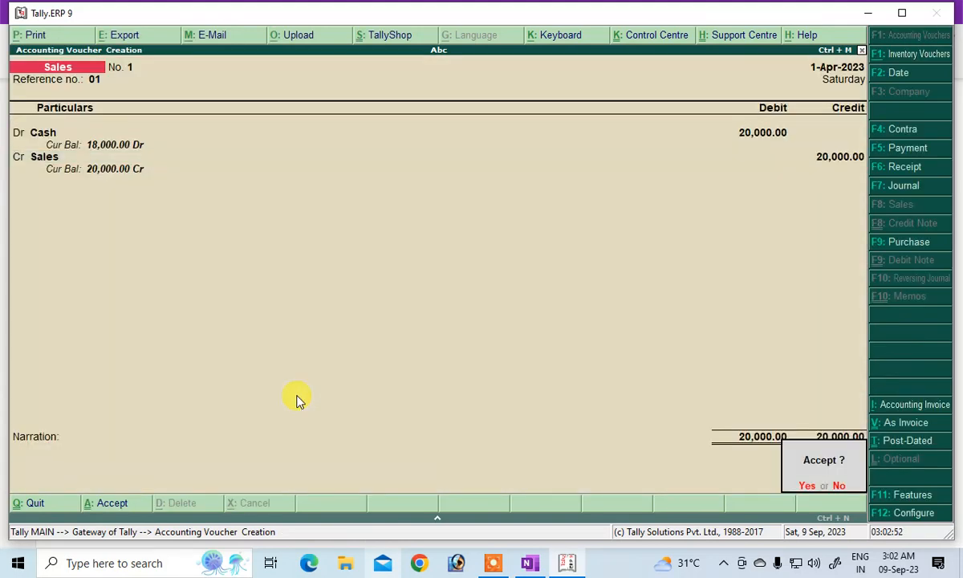
{"action": "key", "text": "Return"}
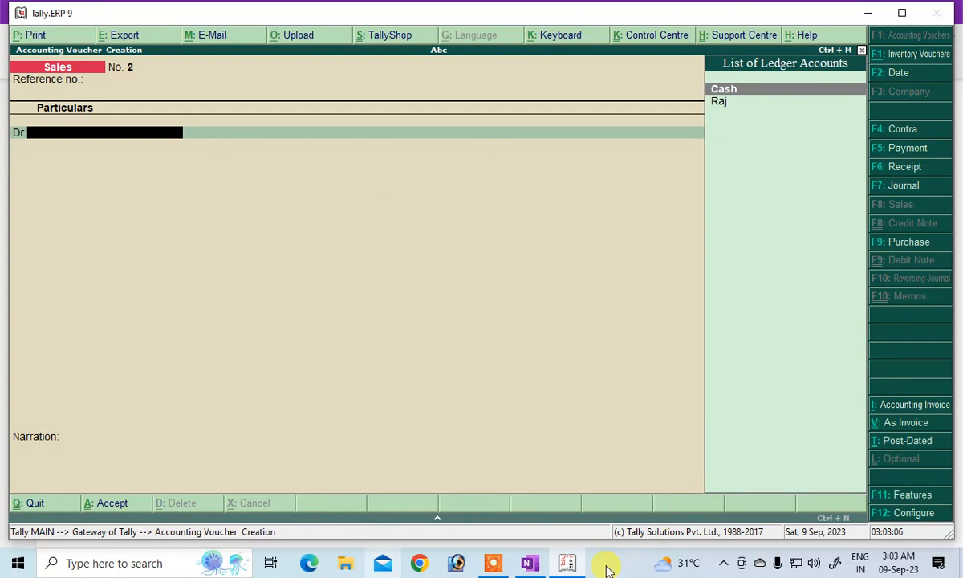
- Switch to OneNote and write a double-underlined heading "Purchase" with a circled "F9" in red ink below the sales entry
{"action": "left_click", "coordinate": [532, 564]}
{"action": "scroll", "coordinate": [265, 277], "scroll_direction": "down", "scroll_amount": 6}
{"action": "left_click", "coordinate": [232, 63]}
{"action": "mouse_move", "coordinate": [403, 174]}
{"action": "left_mouse_down"}
{"action": "mouse_move", "coordinate": [400, 221]}
{"action": "mouse_move", "coordinate": [399, 196]}
{"action": "left_mouse_up"}
{"action": "mouse_move", "coordinate": [419, 186]}
{"action": "left_mouse_down"}
{"action": "mouse_move", "coordinate": [434, 193]}
{"action": "mouse_move", "coordinate": [446, 168]}
{"action": "mouse_move", "coordinate": [572, 190]}
{"action": "left_mouse_up"}
{"action": "left_click_drag", "start_coordinate": [379, 237], "coordinate": [540, 207]}
{"action": "left_click_drag", "start_coordinate": [376, 251], "coordinate": [558, 216]}
{"action": "mouse_move", "coordinate": [598, 189]}
{"action": "left_mouse_down"}
{"action": "mouse_move", "coordinate": [598, 215]}
{"action": "mouse_move", "coordinate": [656, 164]}
{"action": "mouse_move", "coordinate": [581, 214]}
{"action": "left_mouse_up"}
{"action": "left_click_drag", "start_coordinate": [567, 235], "coordinate": [660, 215]}
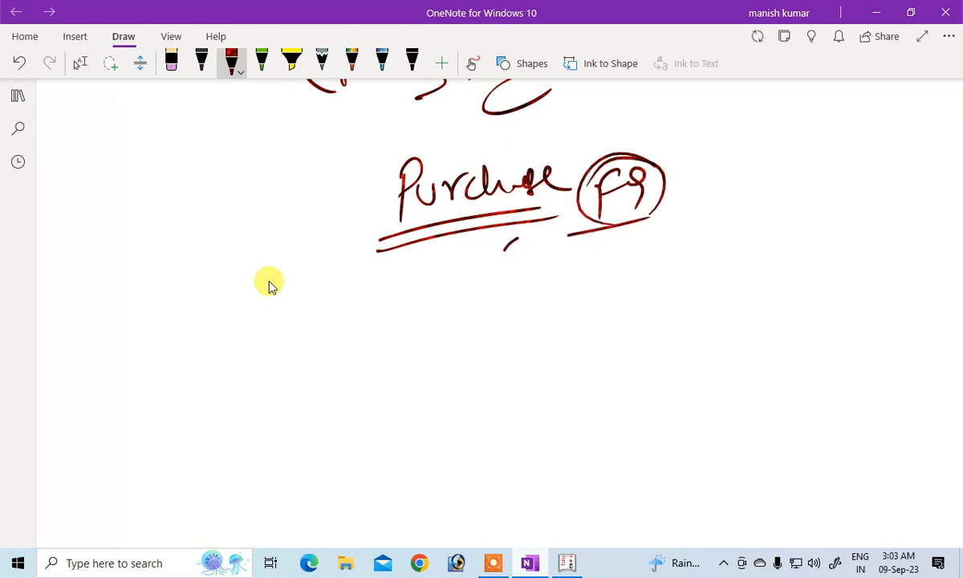
- Draw a circled figure, a circled "A/c" and a downward arrow beneath the Purchase heading
{"action": "left_click_drag", "start_coordinate": [528, 243], "coordinate": [503, 264]}
{"action": "left_click_drag", "start_coordinate": [509, 239], "coordinate": [517, 285]}
{"action": "left_click_drag", "start_coordinate": [487, 323], "coordinate": [549, 320]}
{"action": "left_click_drag", "start_coordinate": [562, 305], "coordinate": [525, 347]}
{"action": "left_click_drag", "start_coordinate": [459, 315], "coordinate": [496, 283]}
{"action": "mouse_move", "coordinate": [439, 360]}
{"action": "left_mouse_down"}
{"action": "mouse_move", "coordinate": [457, 376]}
{"action": "mouse_move", "coordinate": [484, 363]}
{"action": "left_mouse_up"}
{"action": "left_click_drag", "start_coordinate": [470, 346], "coordinate": [472, 385]}
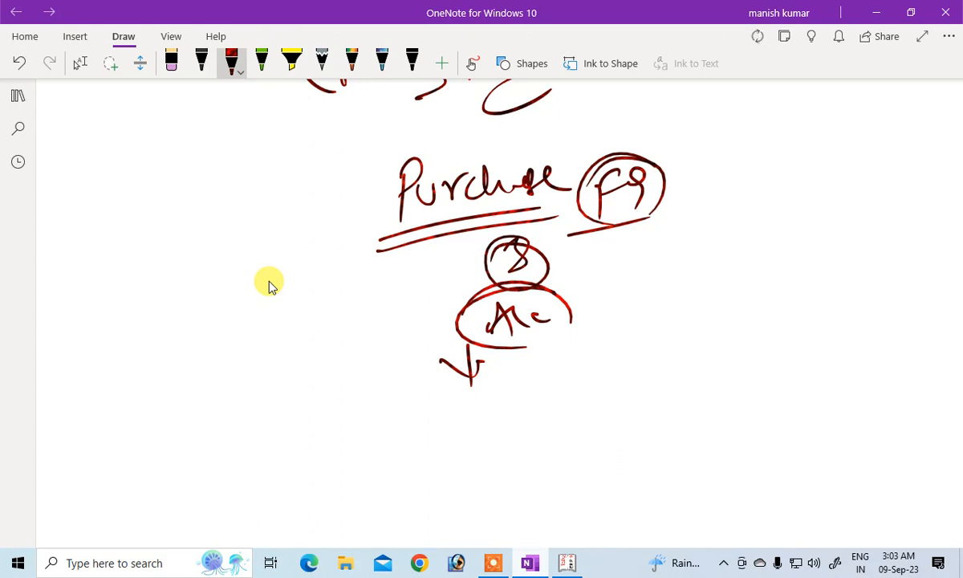
- Write the question "Q Purchase on Computer" with its amount in red ink below the Purchase heading
{"action": "left_click", "coordinate": [80, 62]}
{"action": "left_click", "coordinate": [408, 365]}
{"action": "left_click", "coordinate": [231, 63]}
{"action": "left_click", "coordinate": [78, 61]}
{"action": "scroll", "coordinate": [209, 357], "scroll_direction": "down", "scroll_amount": 4}
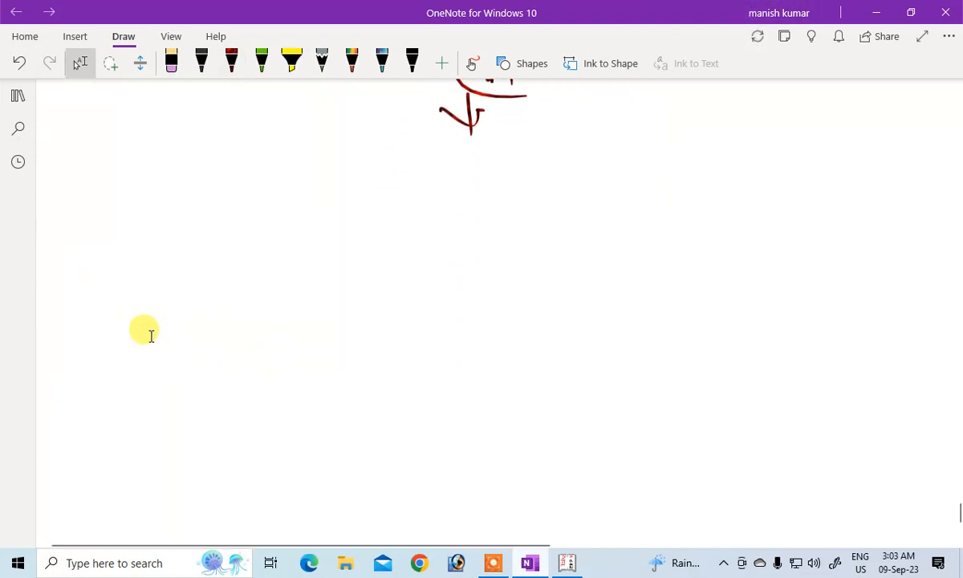
{"action": "left_click", "coordinate": [231, 62]}
{"action": "mouse_move", "coordinate": [122, 174]}
{"action": "left_mouse_down"}
{"action": "mouse_move", "coordinate": [110, 176]}
{"action": "mouse_move", "coordinate": [122, 228]}
{"action": "left_mouse_up"}
{"action": "mouse_move", "coordinate": [186, 180]}
{"action": "left_mouse_down"}
{"action": "mouse_move", "coordinate": [190, 245]}
{"action": "mouse_move", "coordinate": [215, 207]}
{"action": "mouse_move", "coordinate": [250, 184]}
{"action": "mouse_move", "coordinate": [454, 210]}
{"action": "left_mouse_up"}
{"action": "left_click_drag", "start_coordinate": [538, 189], "coordinate": [614, 191]}
{"action": "left_click_drag", "start_coordinate": [619, 174], "coordinate": [620, 207]}
{"action": "mouse_move", "coordinate": [618, 174]}
{"action": "left_mouse_down"}
{"action": "mouse_move", "coordinate": [621, 188]}
{"action": "mouse_move", "coordinate": [642, 179]}
{"action": "left_mouse_up"}
{"action": "left_click_drag", "start_coordinate": [647, 166], "coordinate": [648, 194]}
{"action": "left_click_drag", "start_coordinate": [642, 185], "coordinate": [687, 193]}
{"action": "mouse_move", "coordinate": [690, 197]}
{"action": "left_mouse_down"}
{"action": "mouse_move", "coordinate": [702, 170]}
{"action": "mouse_move", "coordinate": [722, 203]}
{"action": "mouse_move", "coordinate": [748, 207]}
{"action": "mouse_move", "coordinate": [770, 188]}
{"action": "mouse_move", "coordinate": [807, 212]}
{"action": "left_mouse_up"}
{"action": "left_click_drag", "start_coordinate": [833, 210], "coordinate": [857, 206]}
{"action": "left_click_drag", "start_coordinate": [780, 247], "coordinate": [821, 242]}
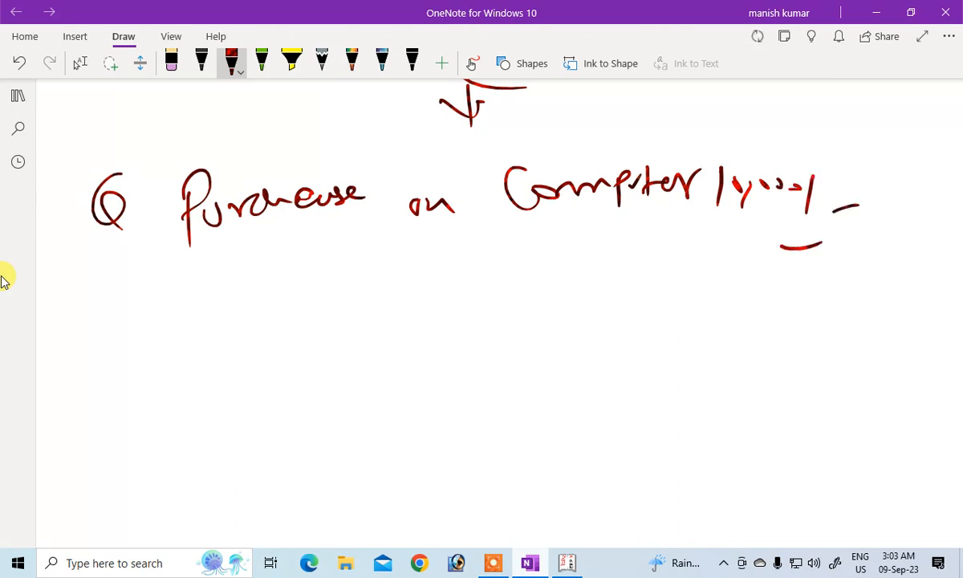
- Underline "on" and write the computer purchase entry as "Dr Purchase" and "Cr Cash" below the question
{"action": "left_click_drag", "start_coordinate": [384, 229], "coordinate": [483, 214]}
{"action": "mouse_move", "coordinate": [254, 298]}
{"action": "left_mouse_down"}
{"action": "mouse_move", "coordinate": [281, 337]}
{"action": "mouse_move", "coordinate": [268, 341]}
{"action": "mouse_move", "coordinate": [321, 299]}
{"action": "left_mouse_up"}
{"action": "mouse_move", "coordinate": [269, 365]}
{"action": "left_mouse_down"}
{"action": "mouse_move", "coordinate": [309, 389]}
{"action": "mouse_move", "coordinate": [321, 353]}
{"action": "left_mouse_up"}
{"action": "left_click_drag", "start_coordinate": [347, 373], "coordinate": [363, 369]}
{"action": "left_click_drag", "start_coordinate": [325, 317], "coordinate": [373, 299]}
{"action": "mouse_move", "coordinate": [346, 359]}
{"action": "left_mouse_down"}
{"action": "mouse_move", "coordinate": [362, 351]}
{"action": "mouse_move", "coordinate": [340, 365]}
{"action": "left_mouse_up"}
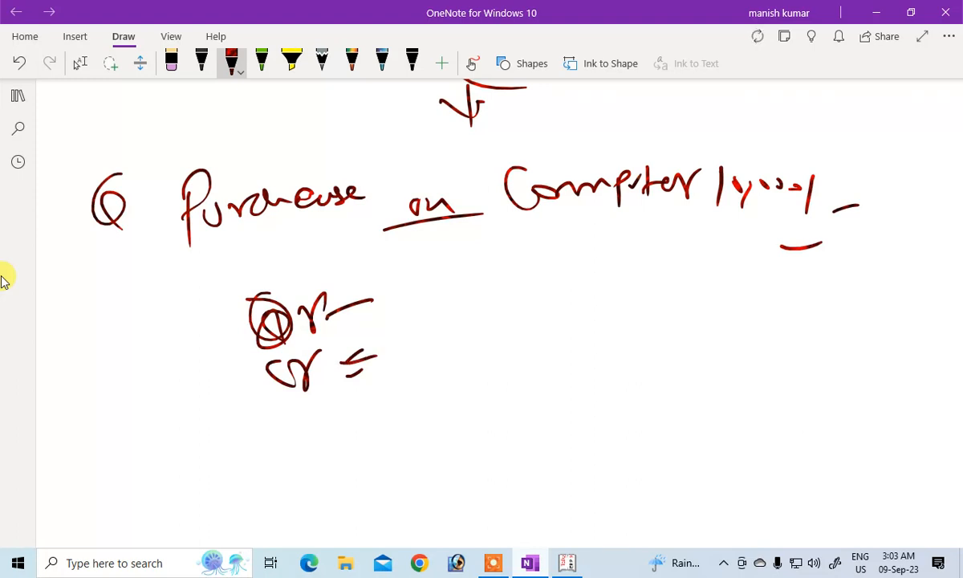
{"action": "mouse_move", "coordinate": [411, 335]}
{"action": "left_mouse_down"}
{"action": "mouse_move", "coordinate": [401, 374]}
{"action": "mouse_move", "coordinate": [479, 349]}
{"action": "mouse_move", "coordinate": [449, 277]}
{"action": "left_mouse_up"}
{"action": "mouse_move", "coordinate": [474, 297]}
{"action": "left_mouse_down"}
{"action": "mouse_move", "coordinate": [465, 308]}
{"action": "mouse_move", "coordinate": [478, 272]}
{"action": "mouse_move", "coordinate": [508, 258]}
{"action": "mouse_move", "coordinate": [574, 281]}
{"action": "left_mouse_up"}
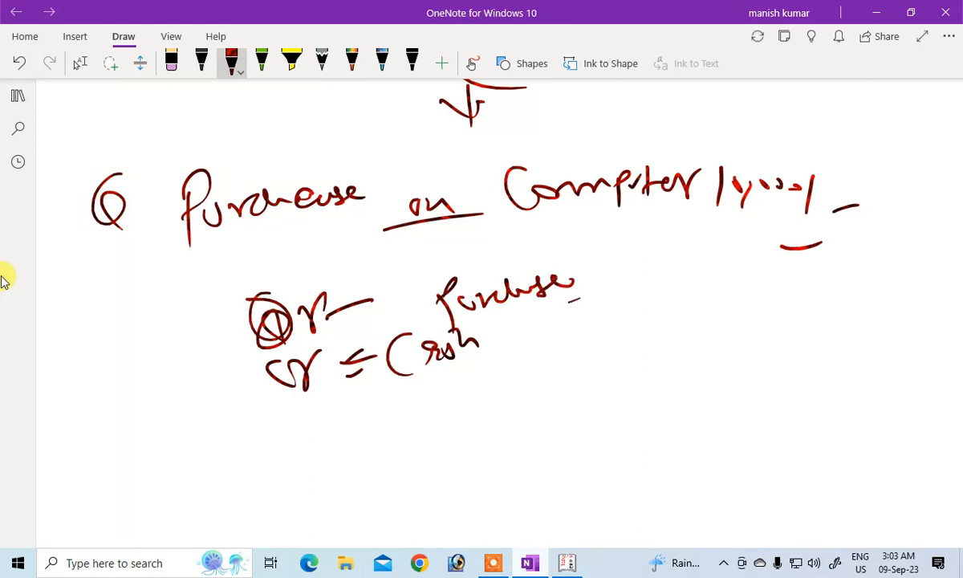
{"action": "left_click", "coordinate": [80, 63]}
{"action": "left_click", "coordinate": [563, 315]}
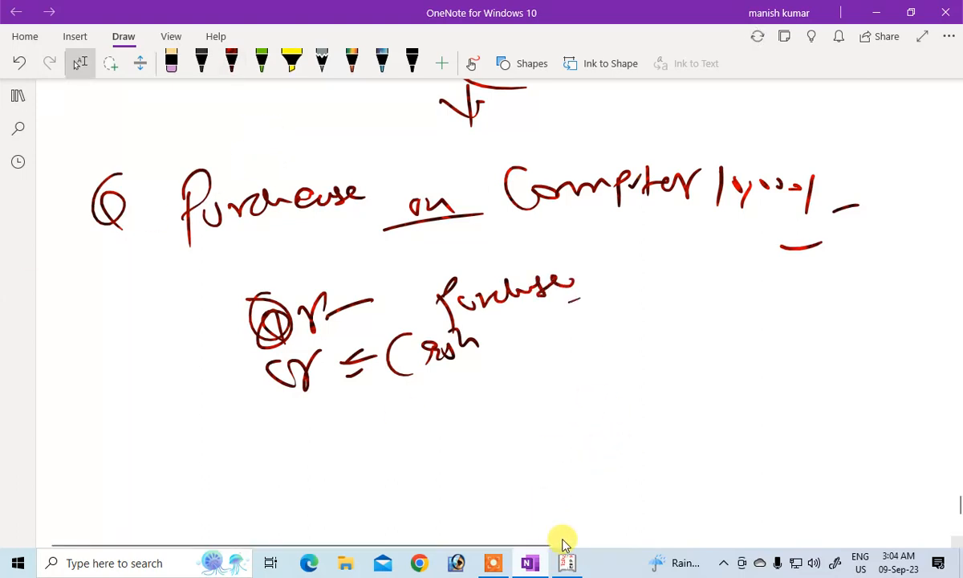
- Switch to Tally.ERP 9, open a purchase entry in voucher mode and leave the supplier invoice number blank
{"action": "left_click", "coordinate": [570, 568]}
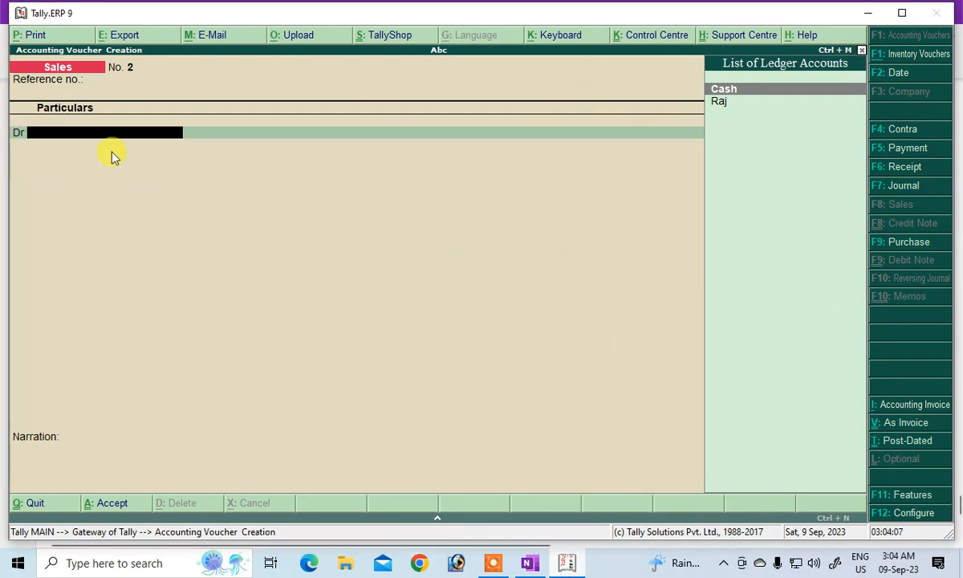
{"action": "left_click", "coordinate": [878, 243]}
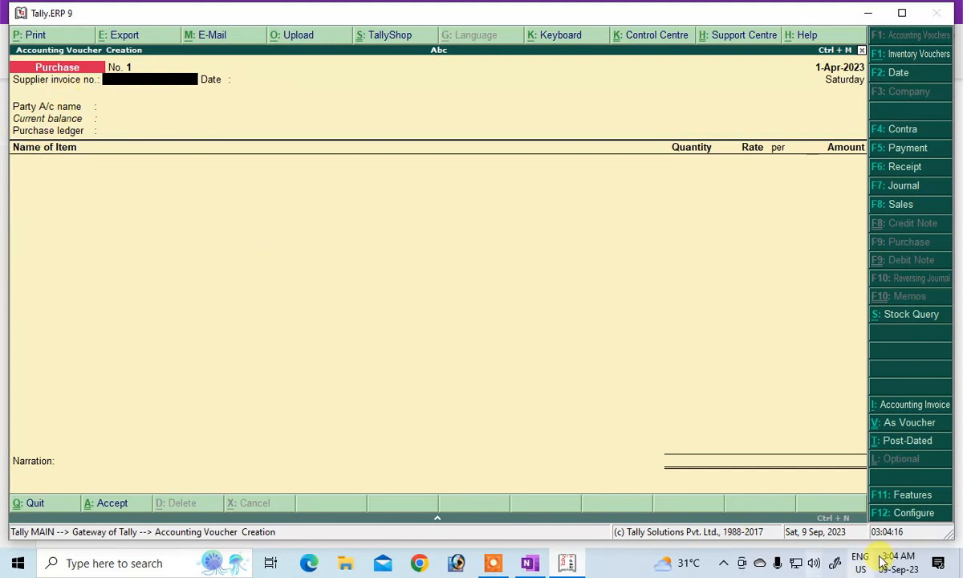
{"action": "left_click", "coordinate": [891, 422]}
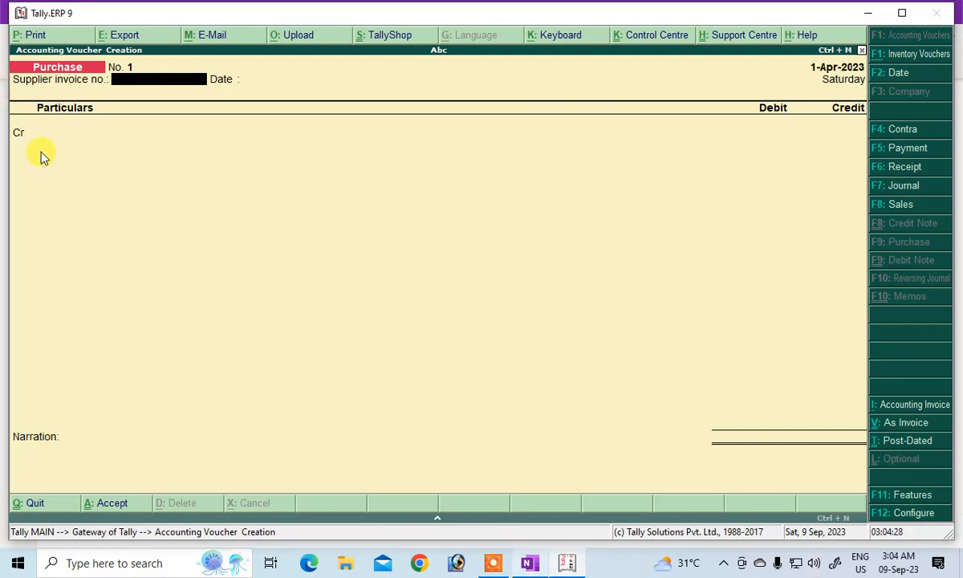
{"action": "key", "text": "Return"}
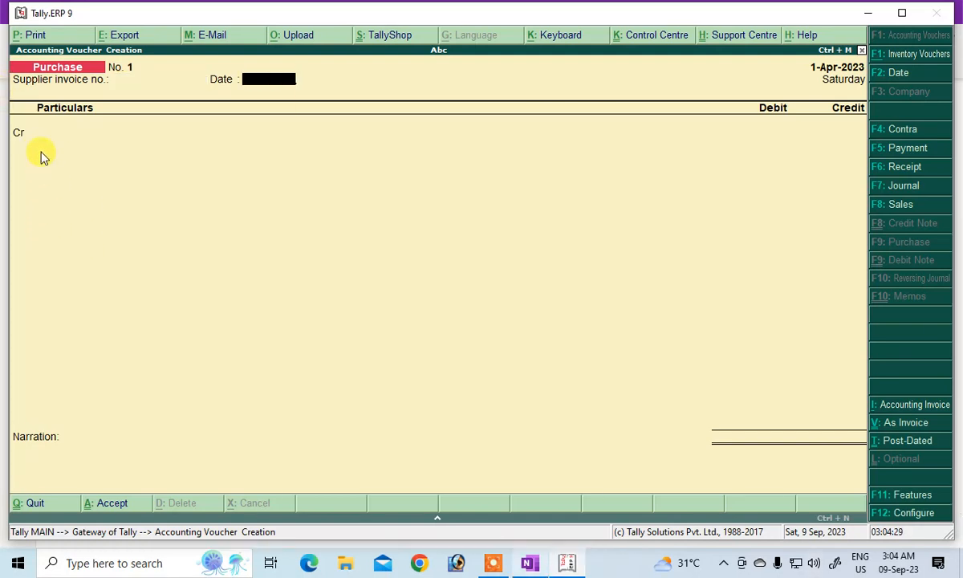
- Leave the supplier invoice date blank, check the debit and credit sides in the OneNote notes, and return to Tally.ERP 9
{"action": "key", "text": "Return"}
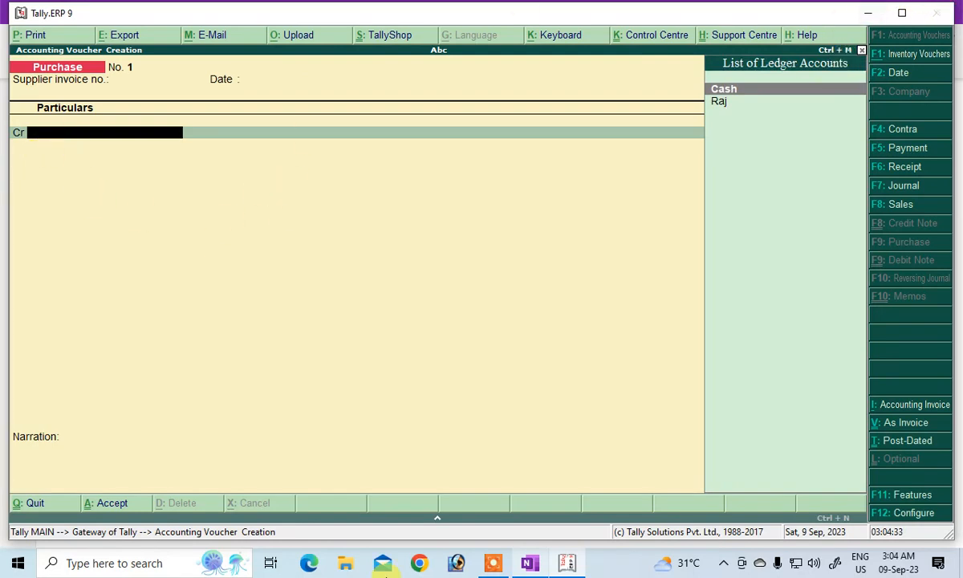
{"action": "left_click", "coordinate": [528, 563]}
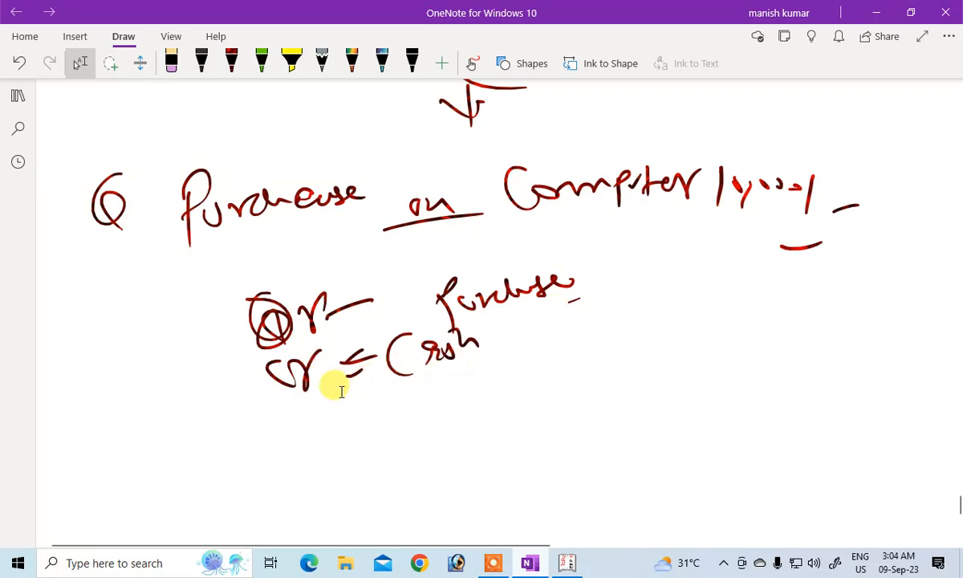
{"action": "left_click", "coordinate": [566, 562]}
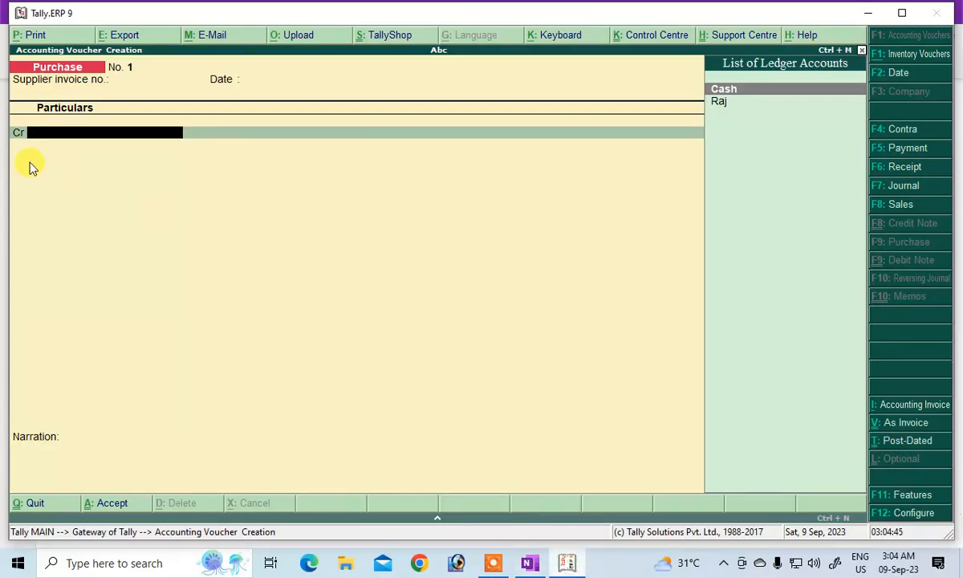
- Credit the Cash ledger with 2,000 in the purchase voucher, keeping the default supplier details with Bihar as the state
{"action": "key", "text": "Return"}
{"action": "key", "text": "Return"}
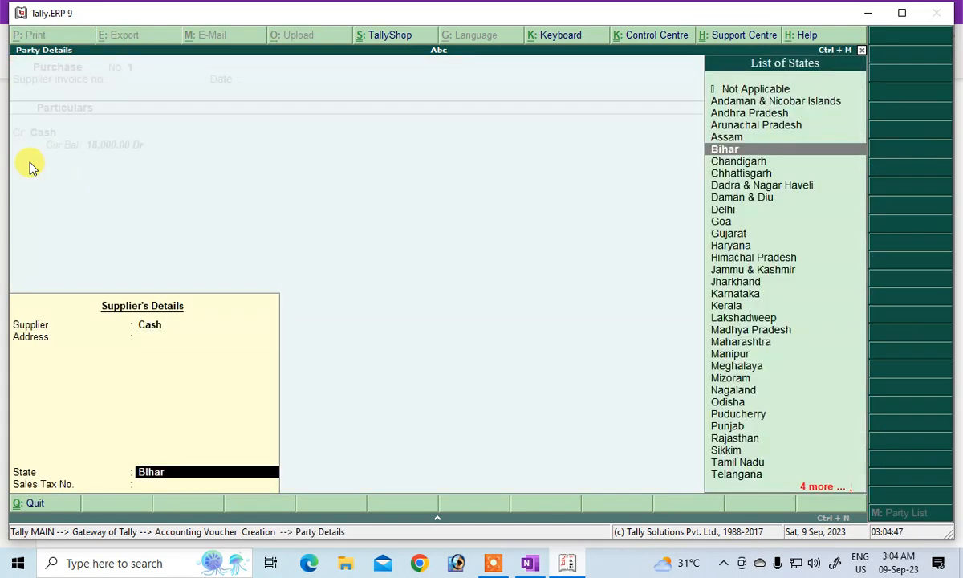
{"action": "key", "text": "Return"}
{"action": "key", "text": "Return"}
{"action": "type", "text": "2,000"}
{"action": "key", "text": "Return"}
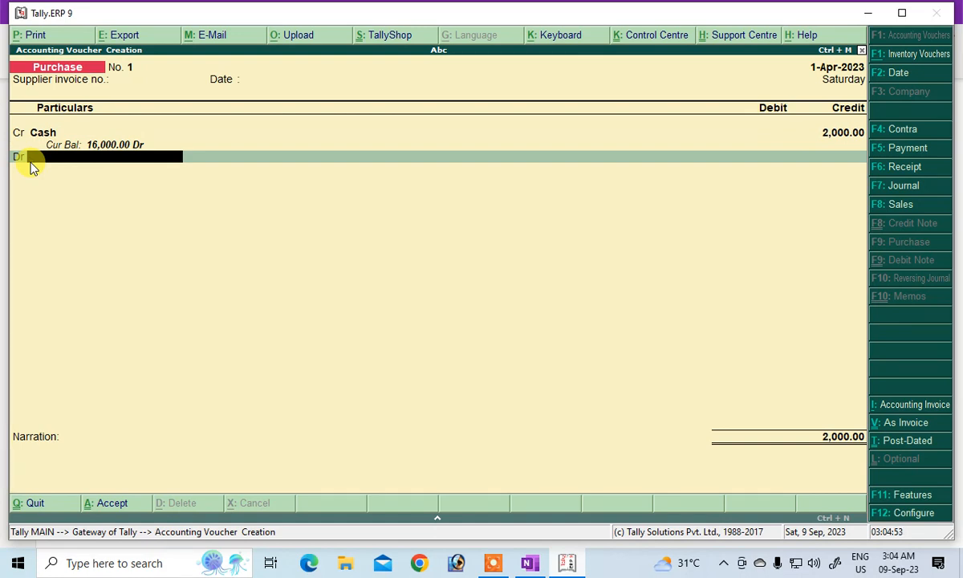
- Create a ledger named "Purchase Comouter" under Purchase Accounts for the voucher's debit line, keeping the remaining ledger defaults
{"action": "key", "text": "alt+c"}
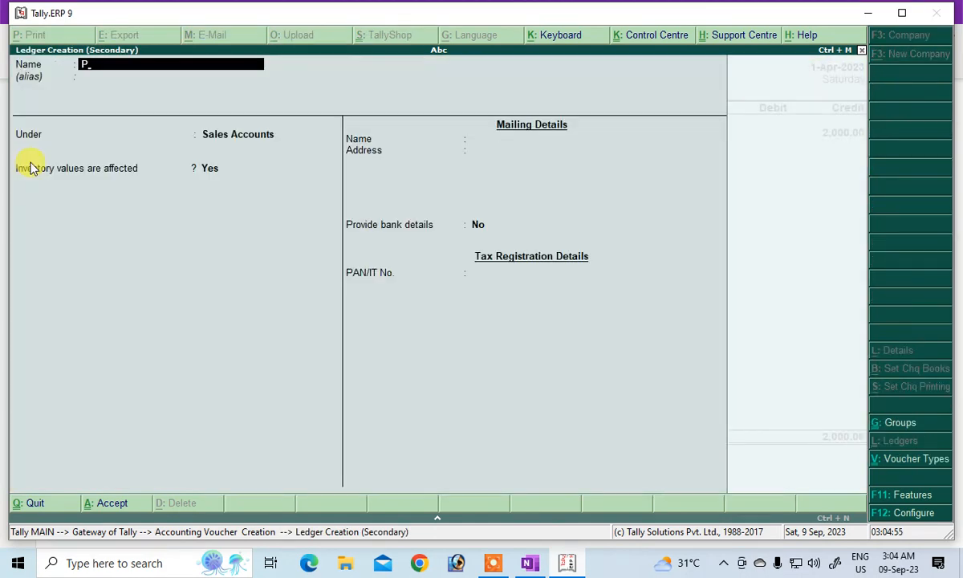
{"action": "type", "text": "Purchase com"}
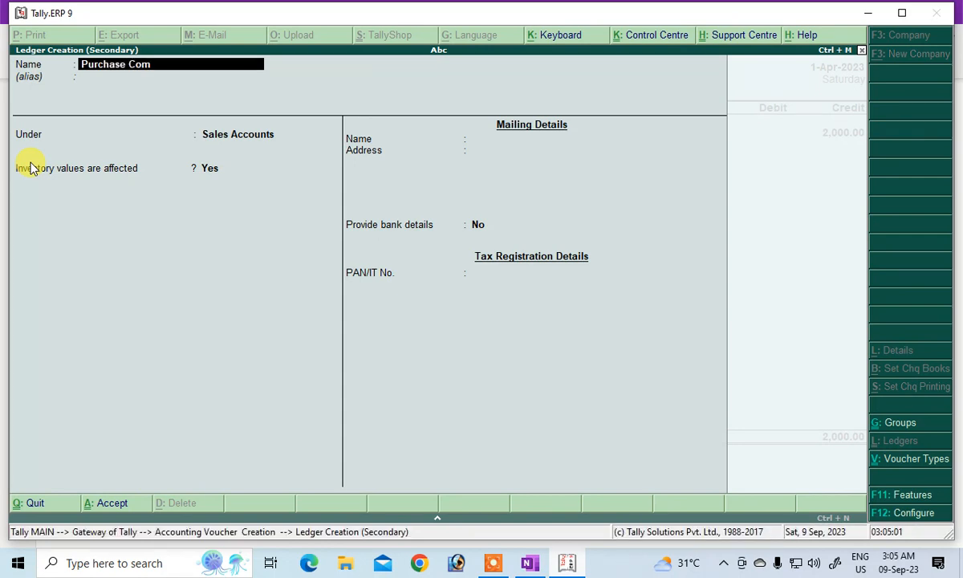
{"action": "type", "text": "outer"}
{"action": "key", "text": "Return"}
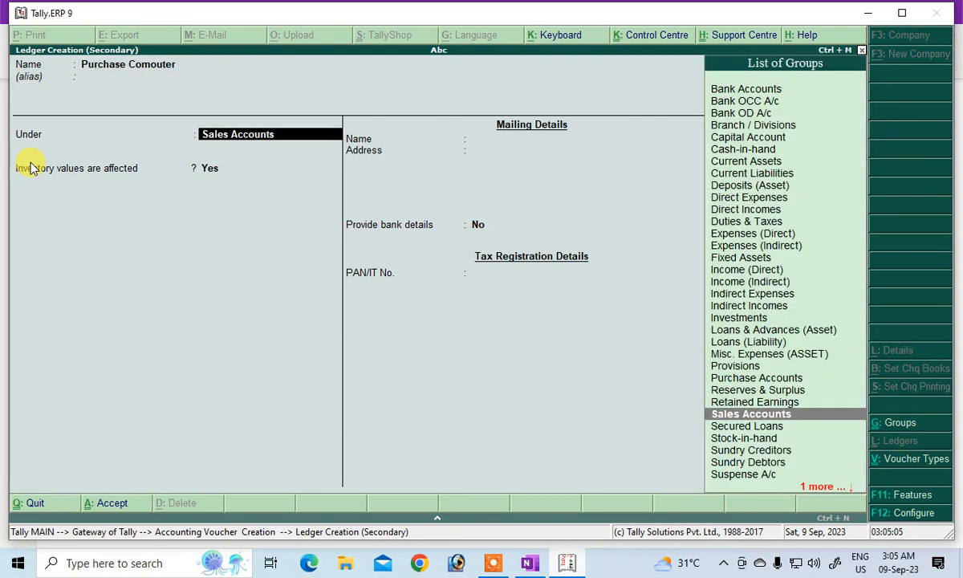
{"action": "type", "text": "P"}
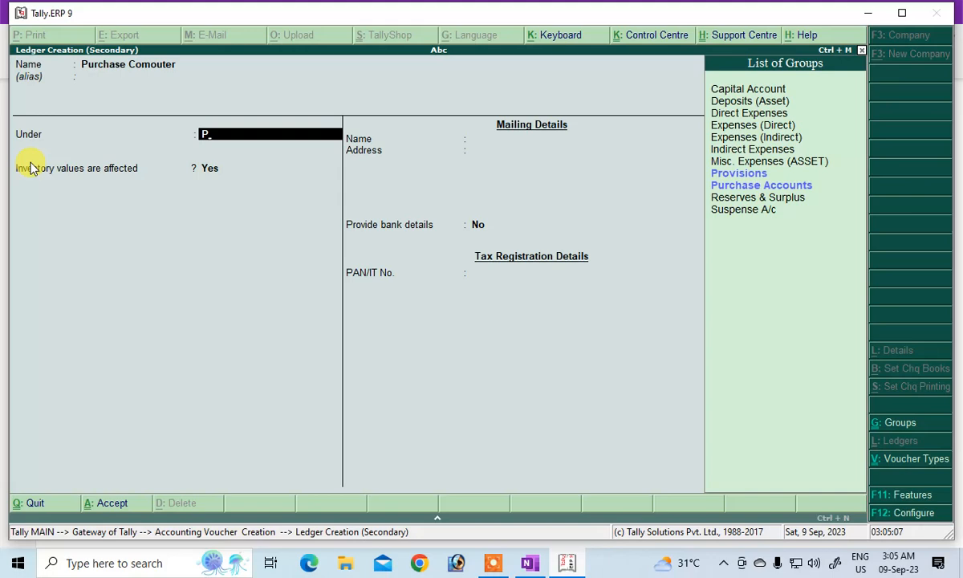
{"action": "key", "text": "Return"}
{"action": "key", "text": "Return"}
{"action": "key", "text": "Return"}
{"action": "key", "text": "Return"}
{"action": "key", "text": "Return"}
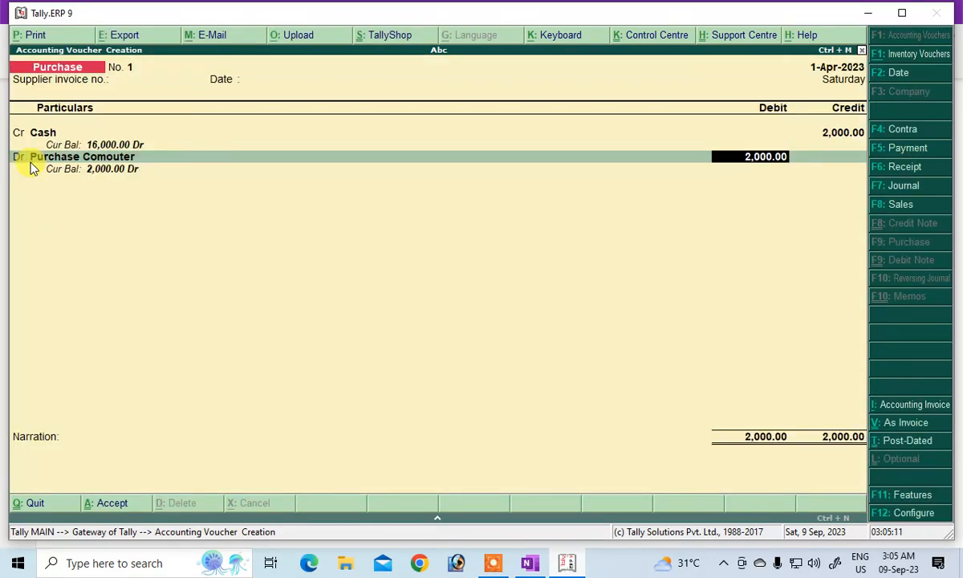
- Accept 2,000 as the debit amount, leave the narration blank and save the purchase voucher
{"action": "key", "text": "Return"}
{"action": "key", "text": "Return"}
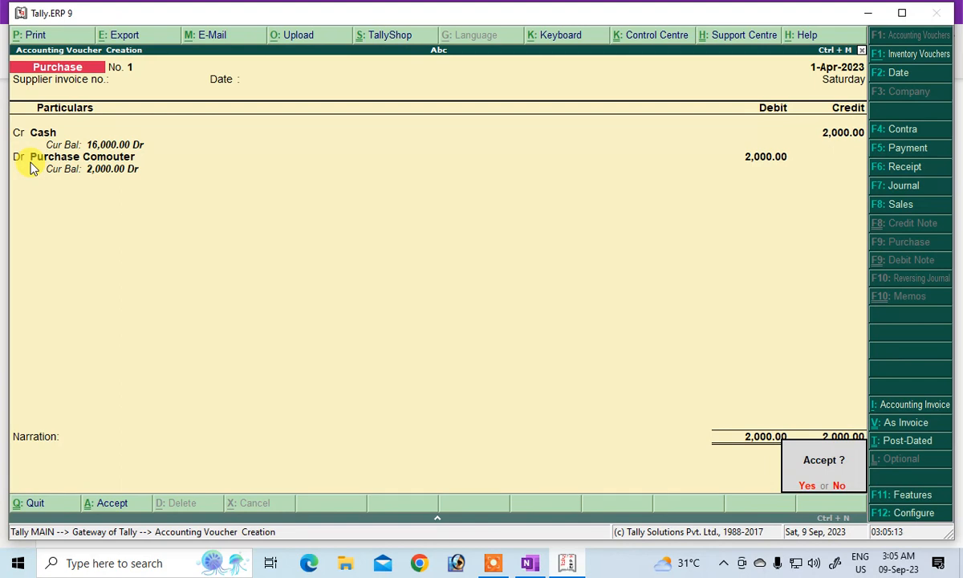
{"action": "key", "text": "Return"}
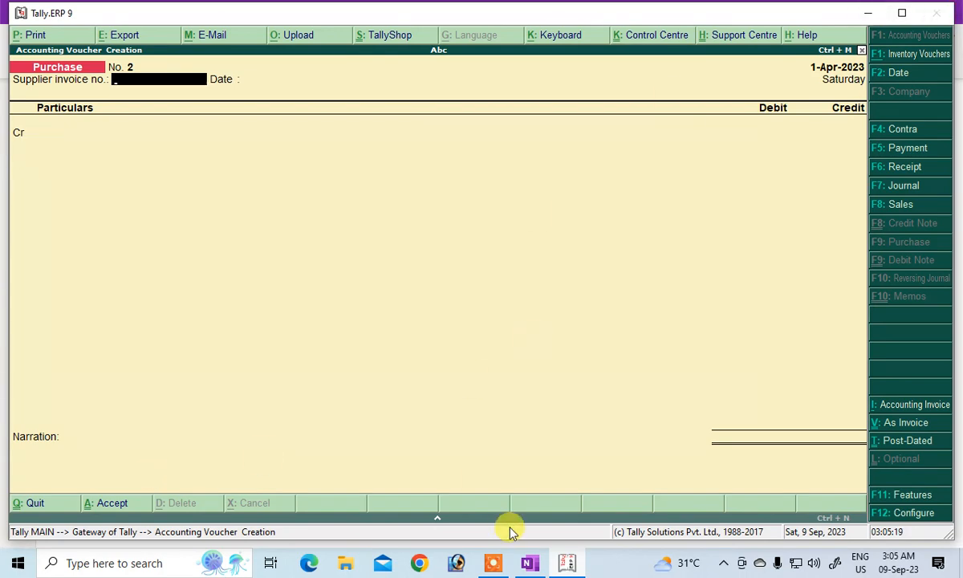
- Leave voucher creation and open the Day Book to review the recorded vouchers
{"action": "key", "text": "Escape"}
{"action": "key", "text": "Return"}
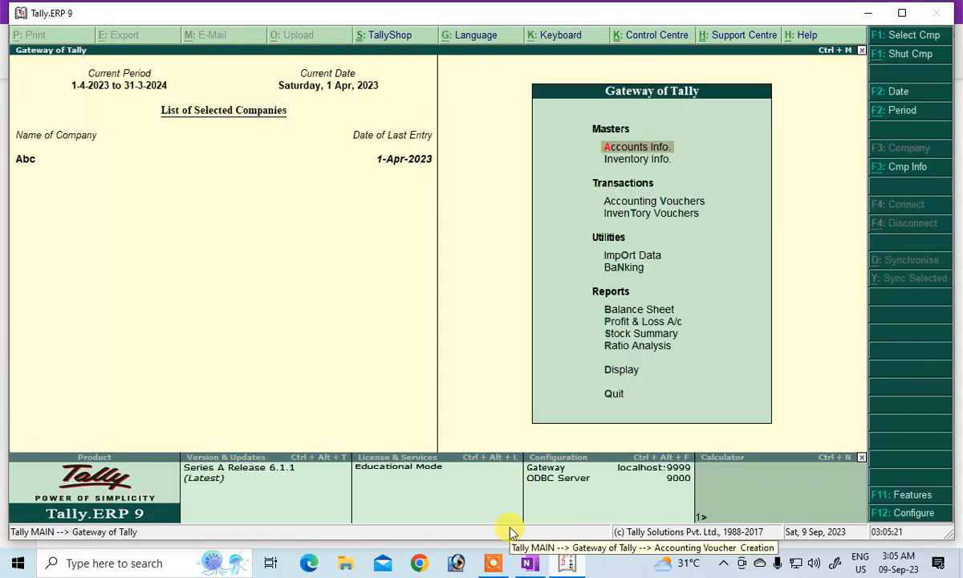
{"action": "key", "text": "Down"}
{"action": "key", "text": "Down"}
{"action": "key", "text": "Down"}
{"action": "key", "text": "Down"}
{"action": "key", "text": "Down"}
{"action": "key", "text": "Down"}
{"action": "key", "text": "Down"}
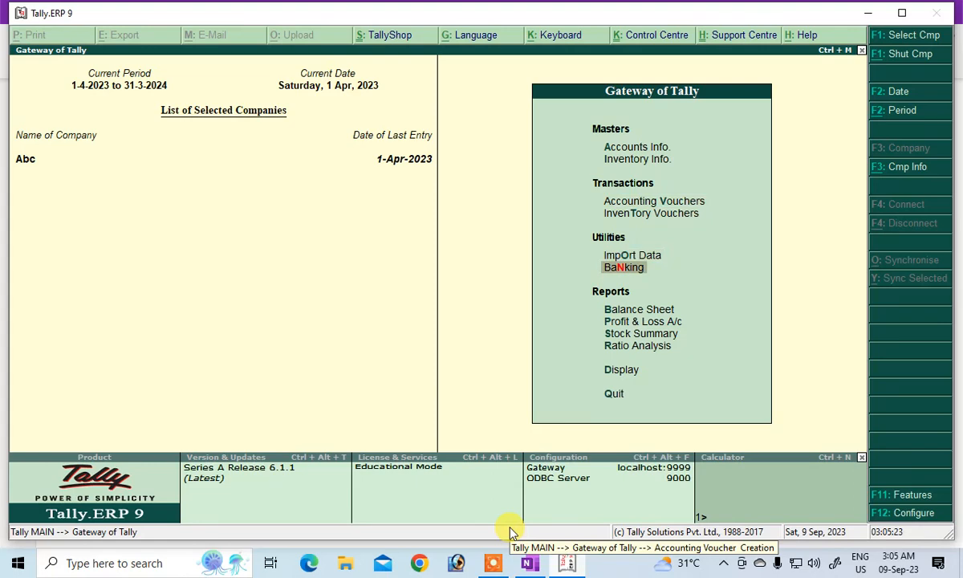
{"action": "key", "text": "Down"}
{"action": "key", "text": "Down"}
{"action": "key", "text": "Down"}
{"action": "key", "text": "Return"}
{"action": "key", "text": "Down"}
{"action": "key", "text": "Return"}
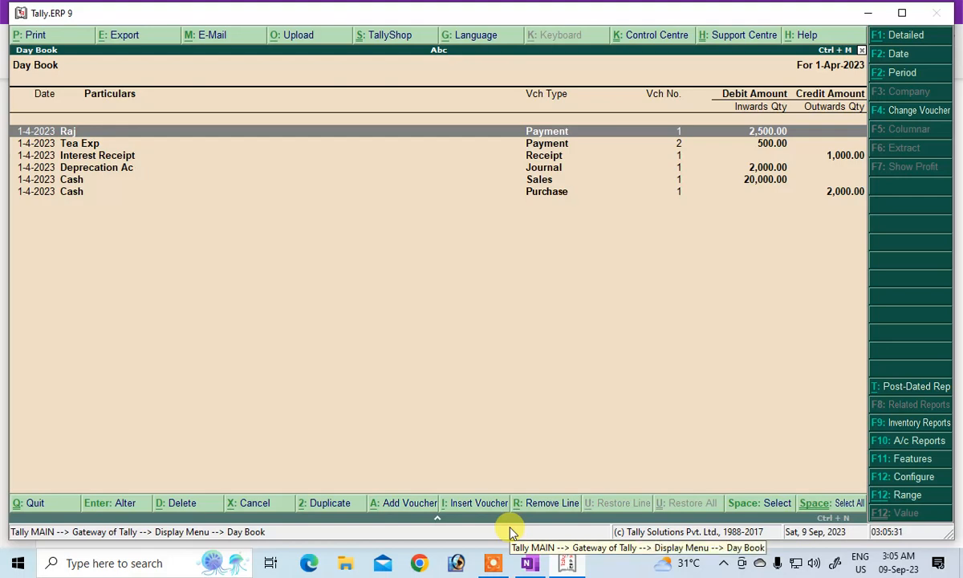
- Close the Day Book and return to the Gateway of Tally
{"action": "key", "text": "Escape"}
{"action": "key", "text": "Escape"}
{"action": "key", "text": "Escape"}
{"action": "key", "text": "Escape"}
{"action": "key", "text": "Escape"}
{"action": "key", "text": "Escape"}
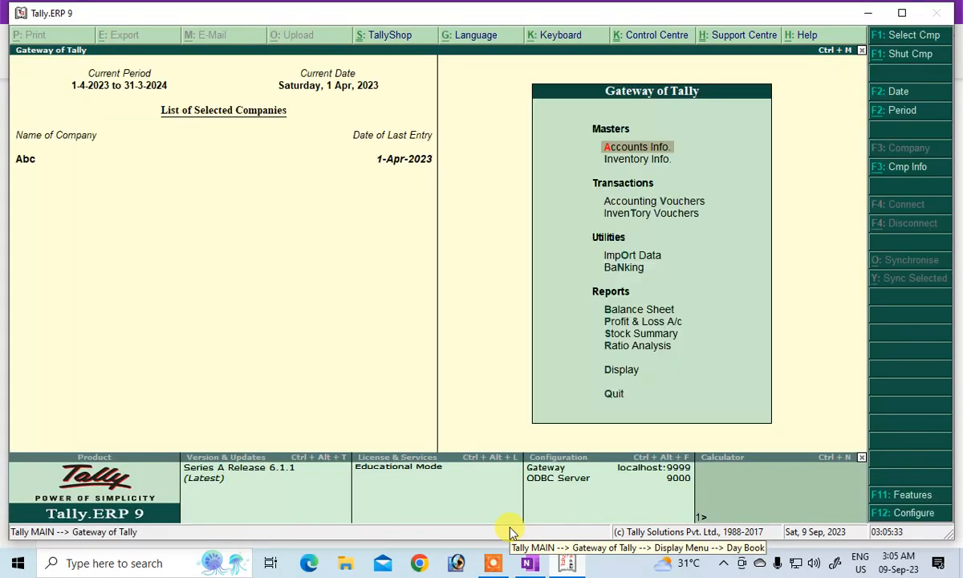